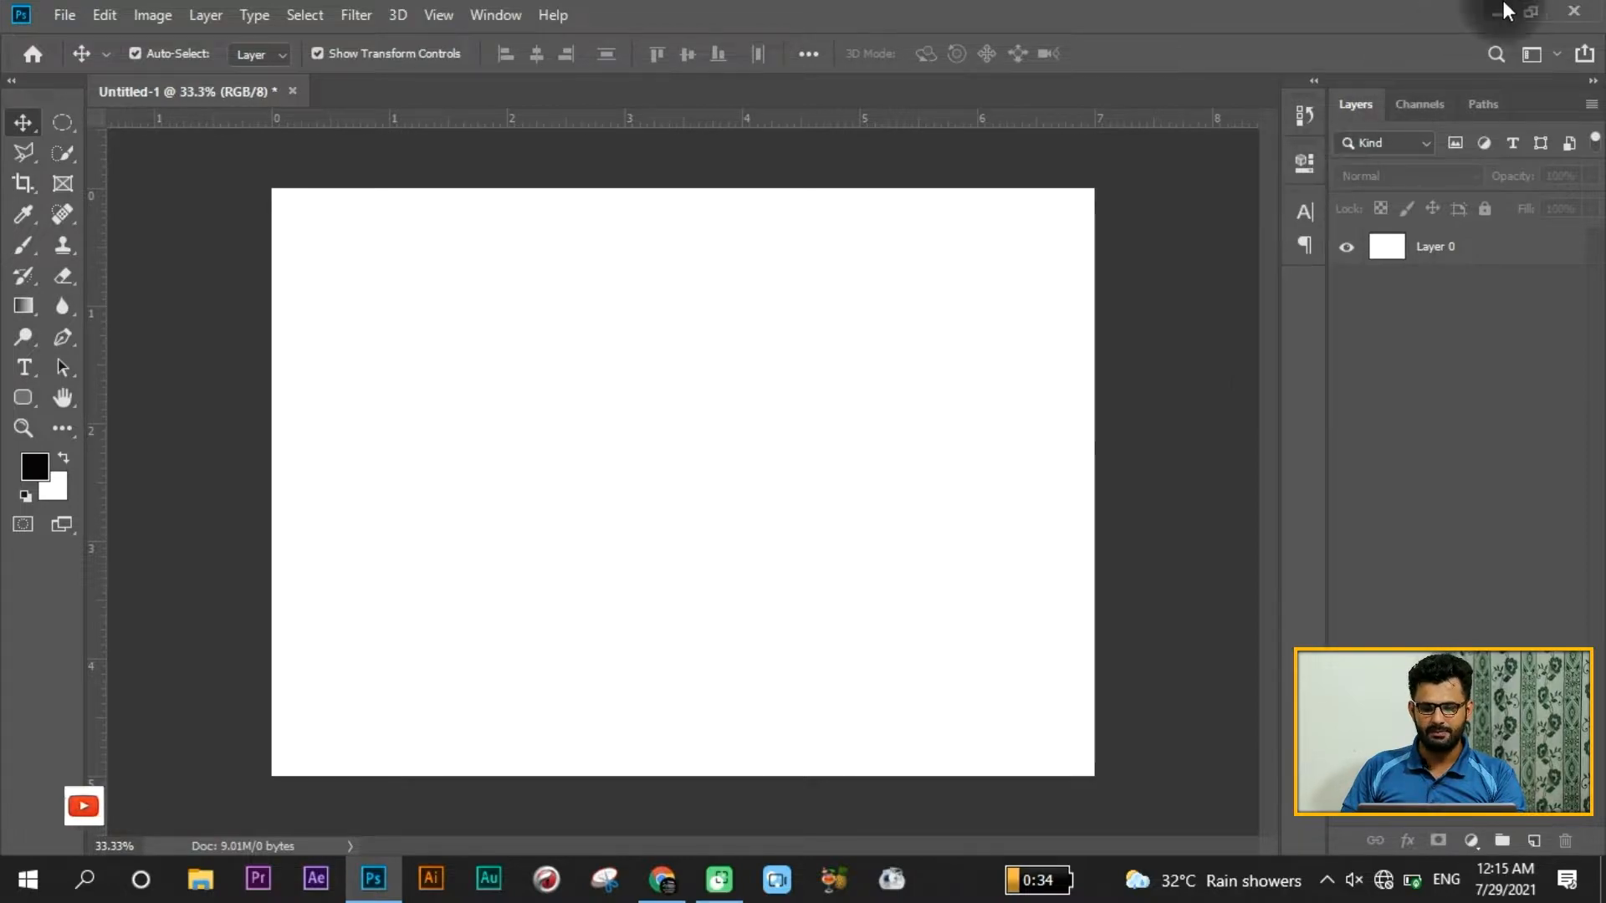
Step: Open the photo of the man with crossed arms from the Photoshop Course folder in Photoshop and unlock its Background layer
click(1503, 4)
double_click(216, 176)
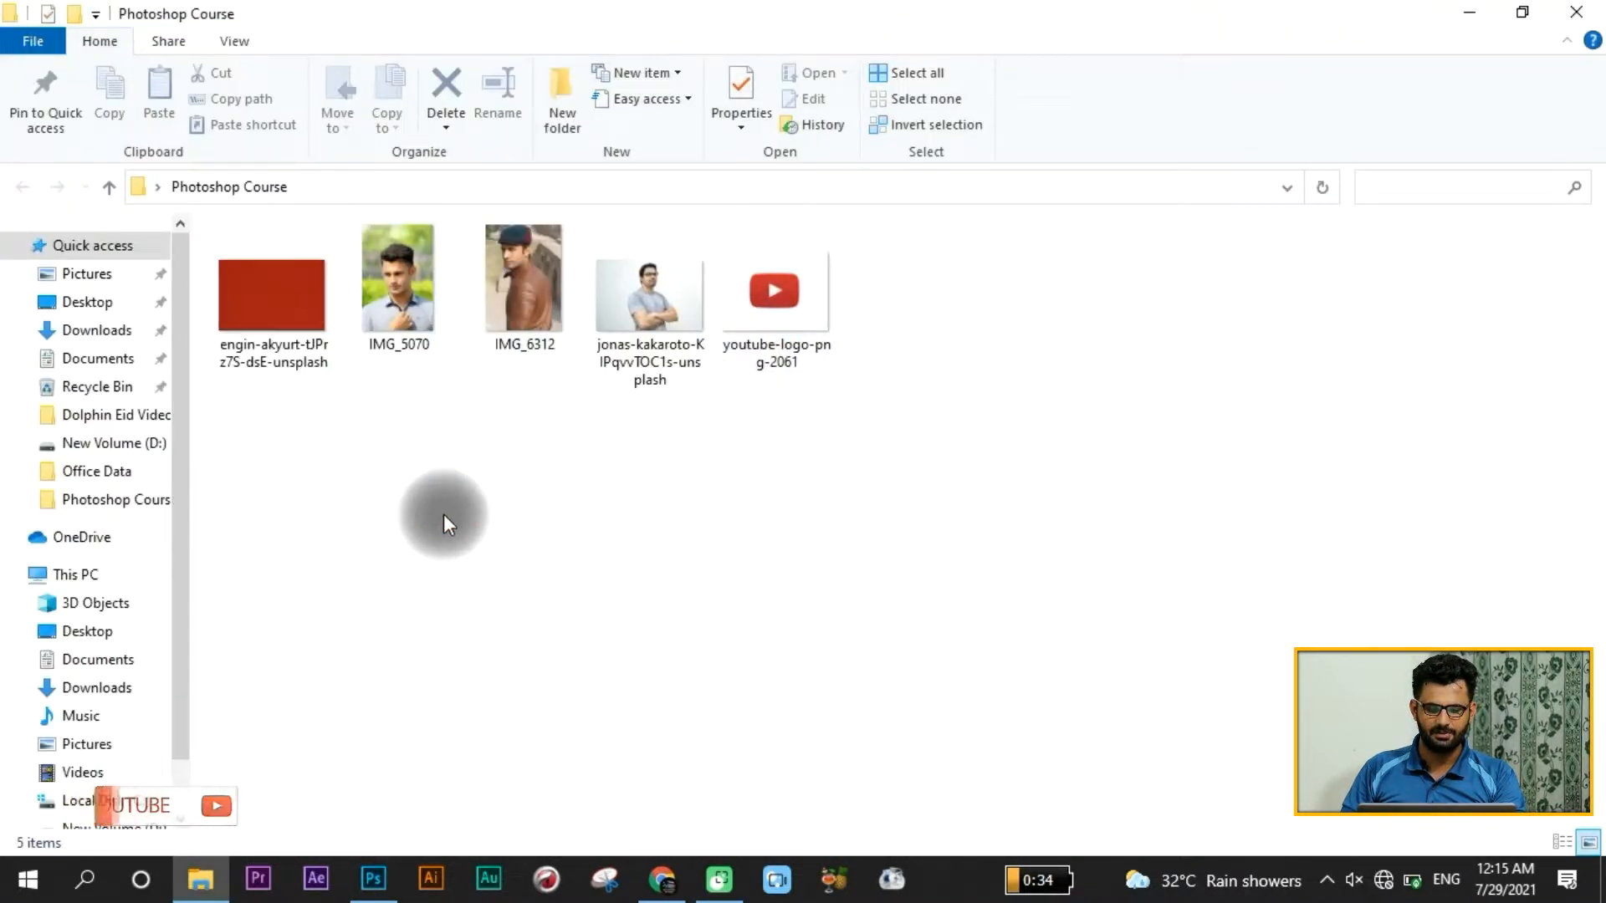
drag(695, 368, 428, 759)
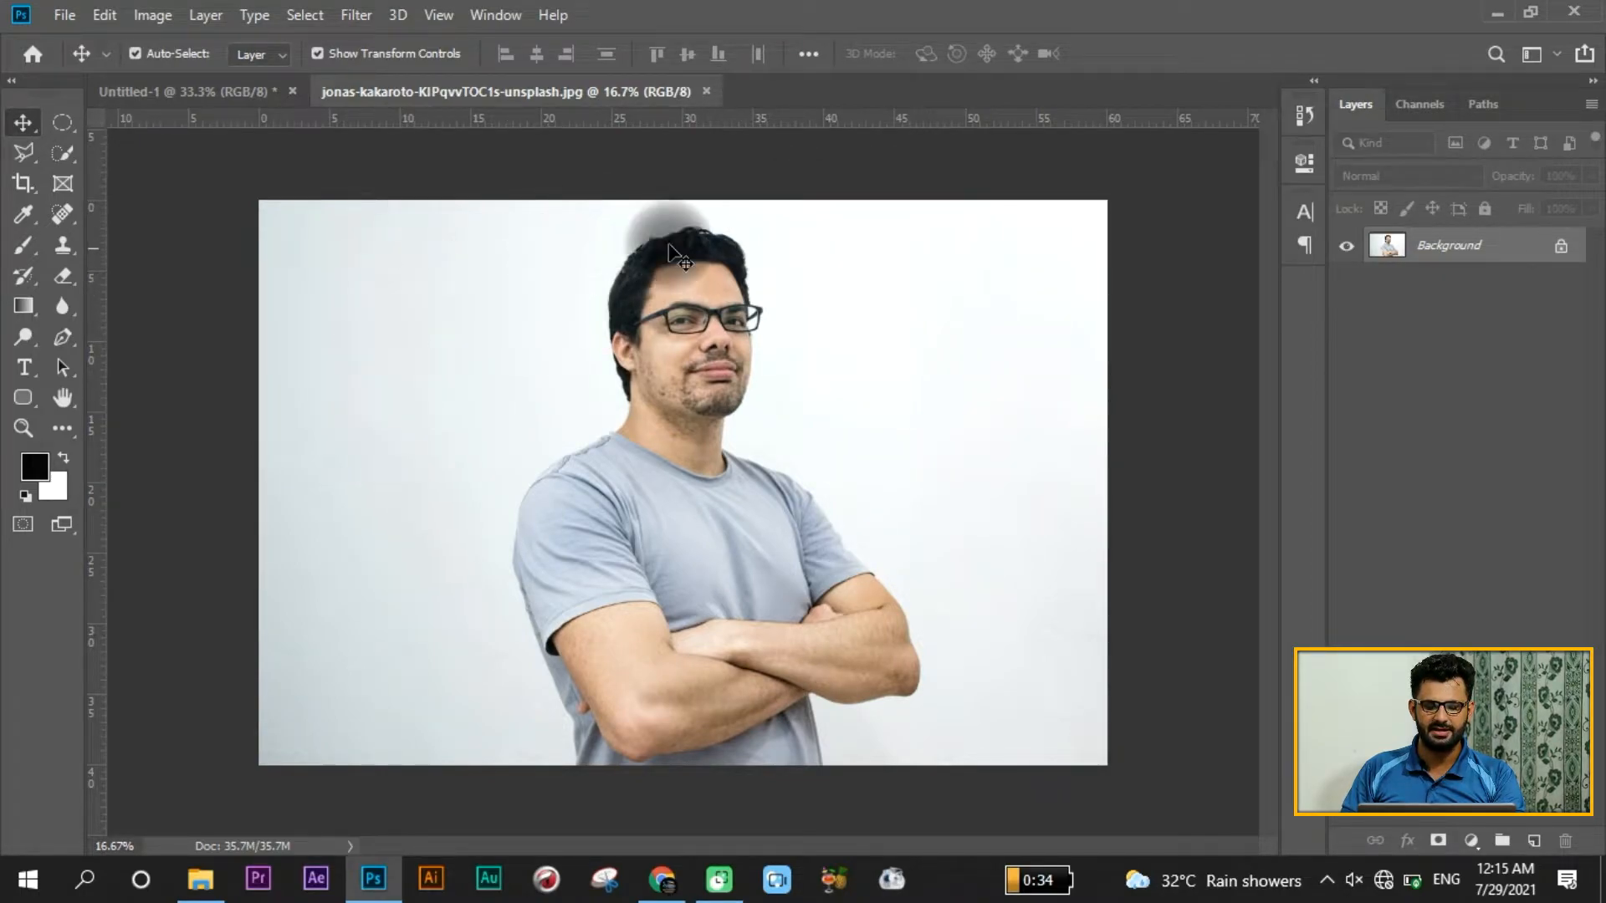
click(1562, 255)
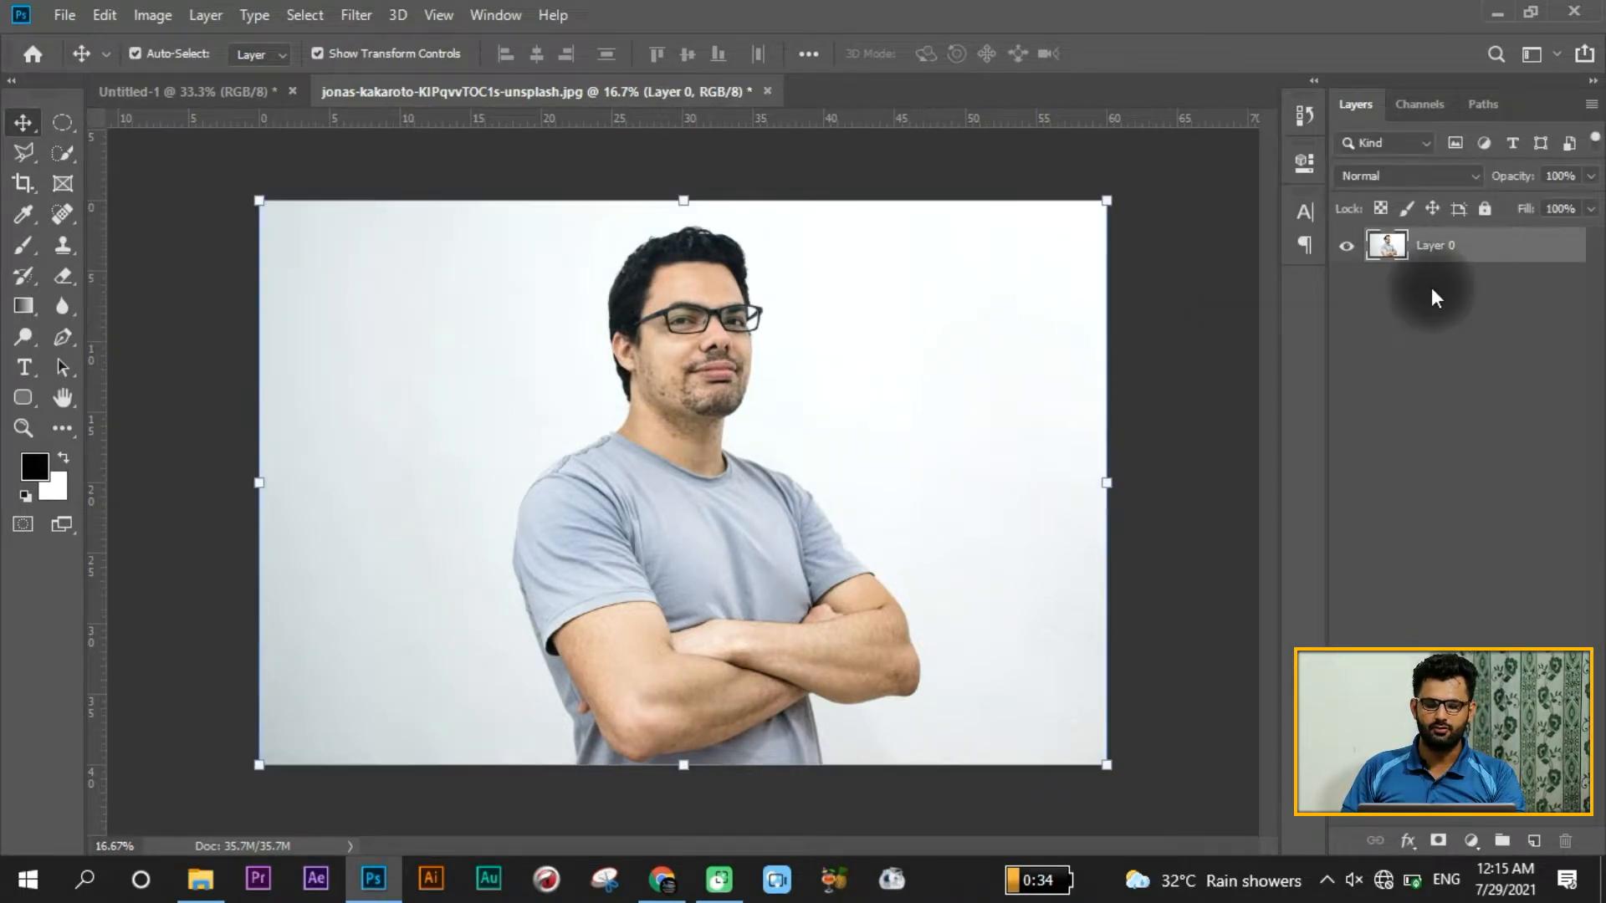
click(1193, 405)
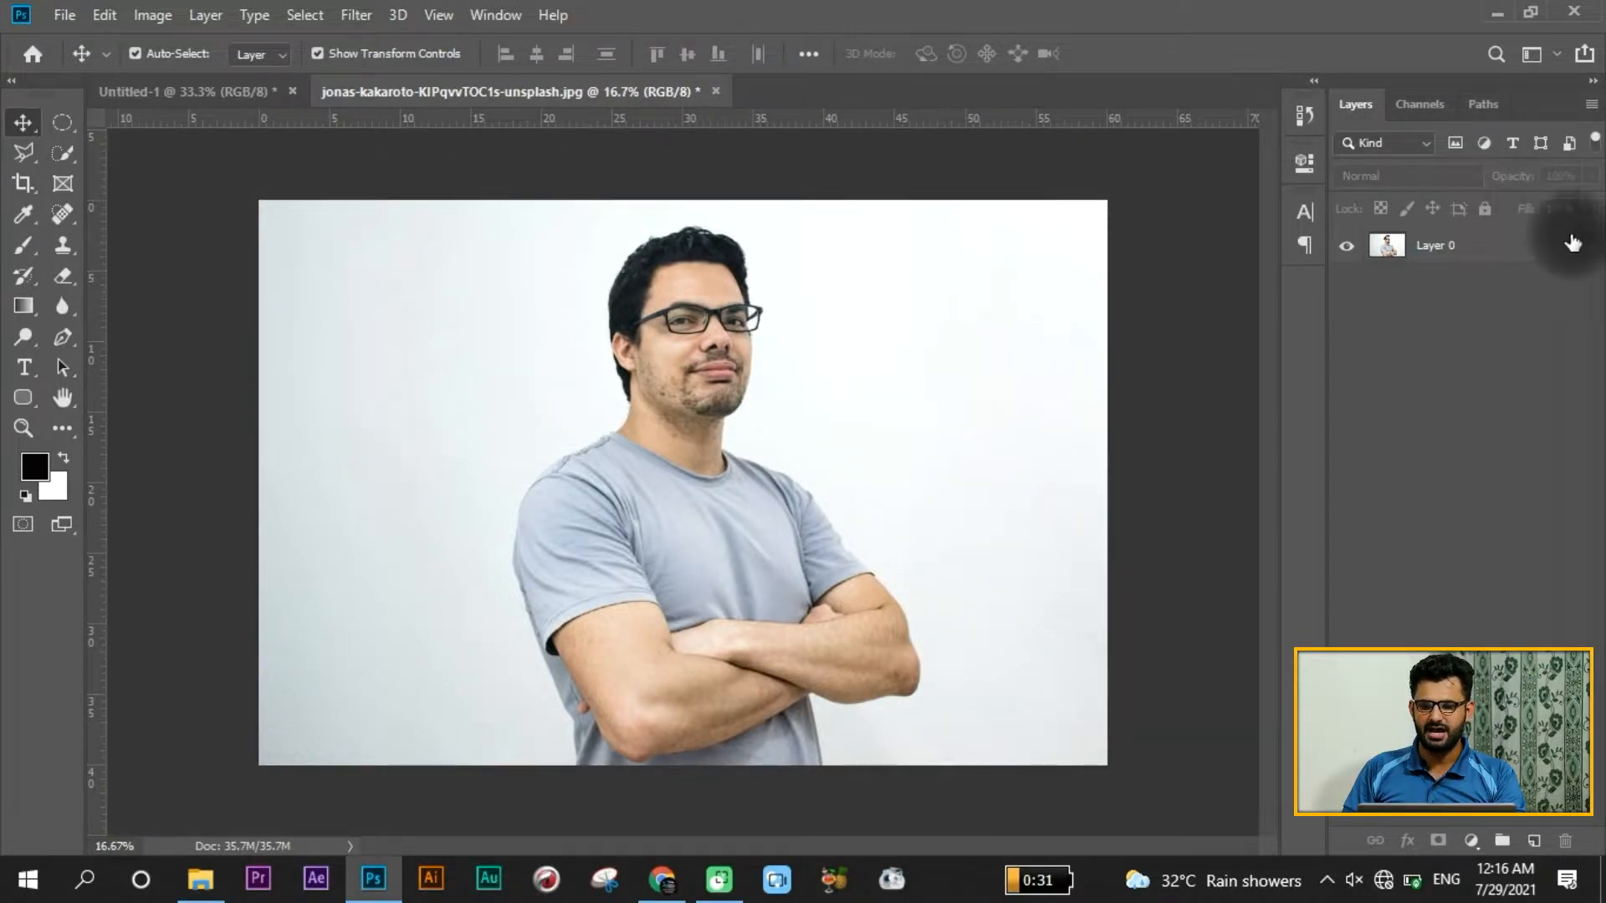
Step: Convert the photo's Layer 0 to a smart object
click(1515, 253)
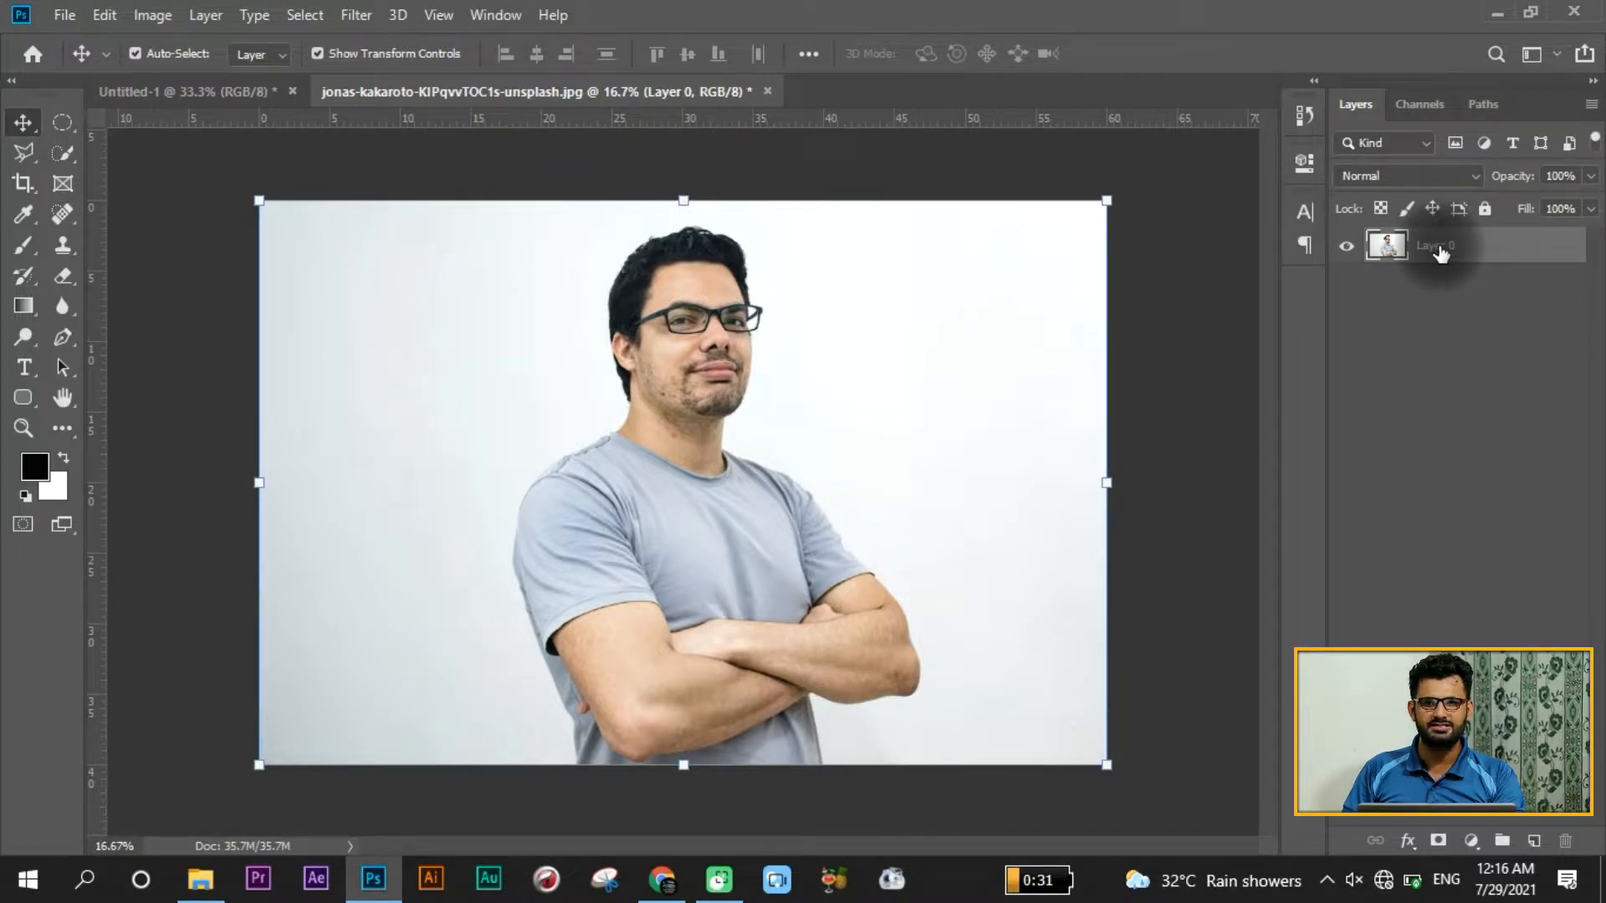
right_click(1506, 247)
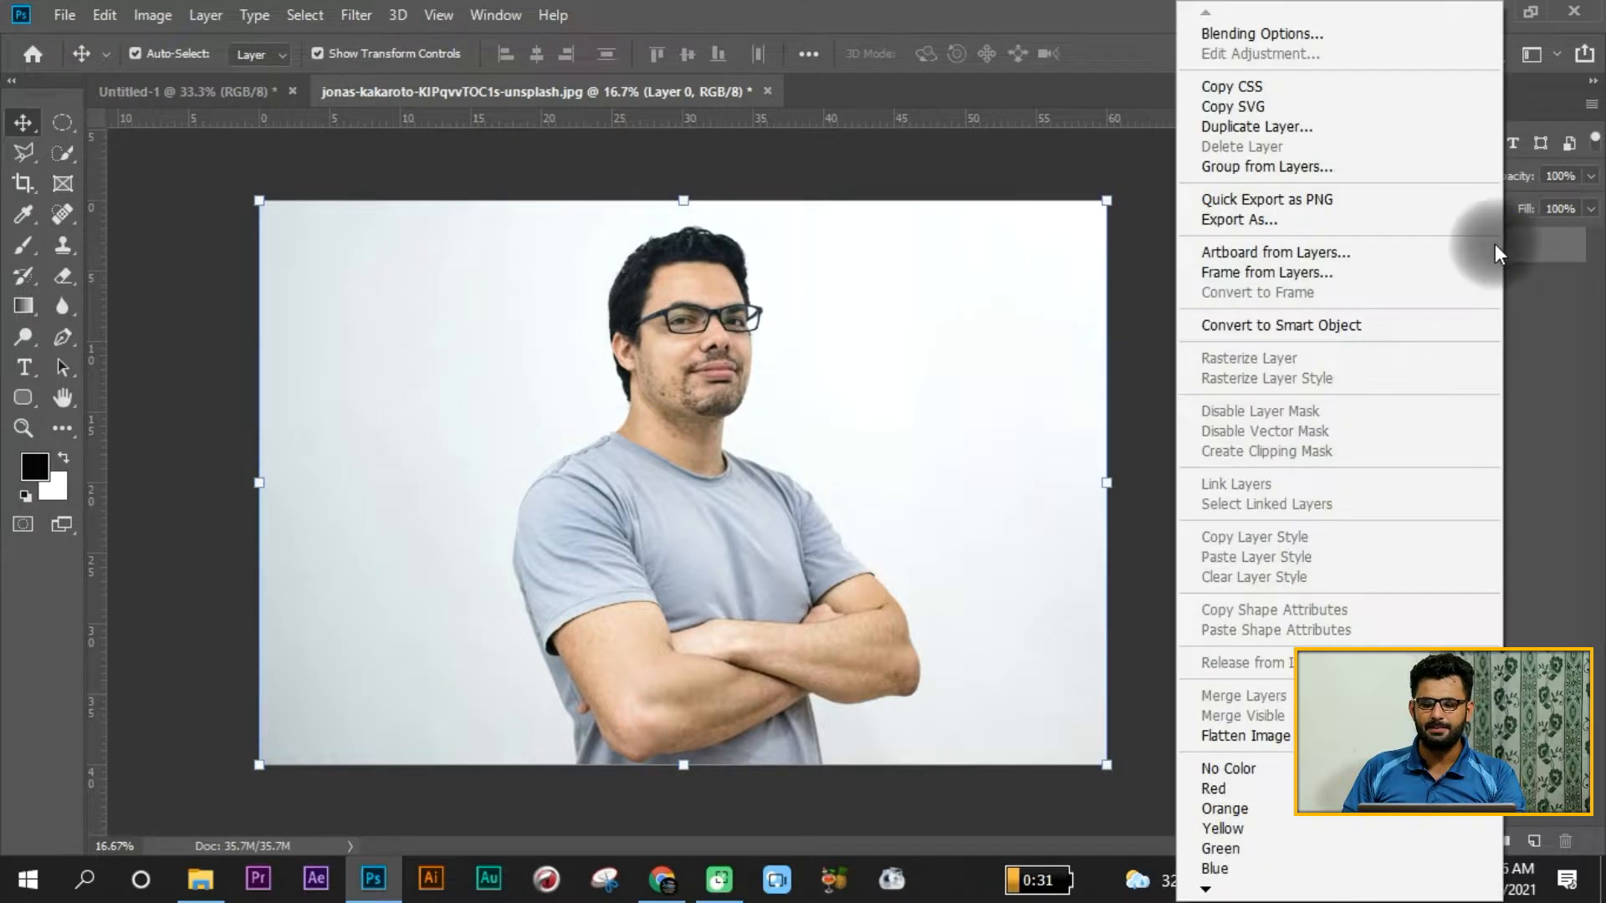
click(1316, 324)
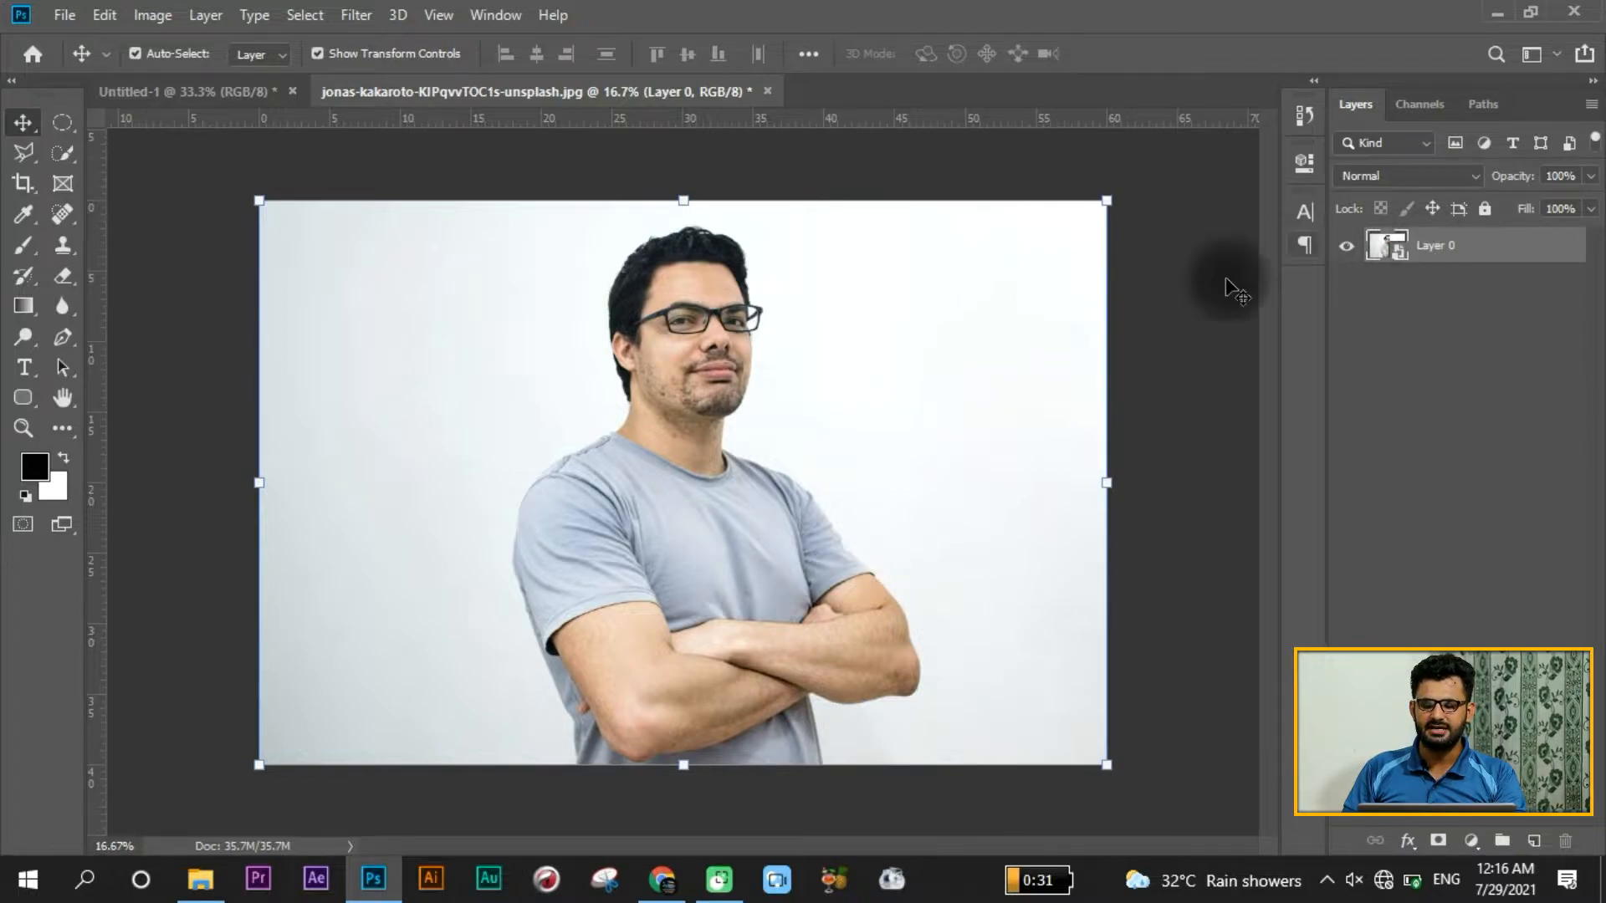
click(1211, 356)
click(1009, 369)
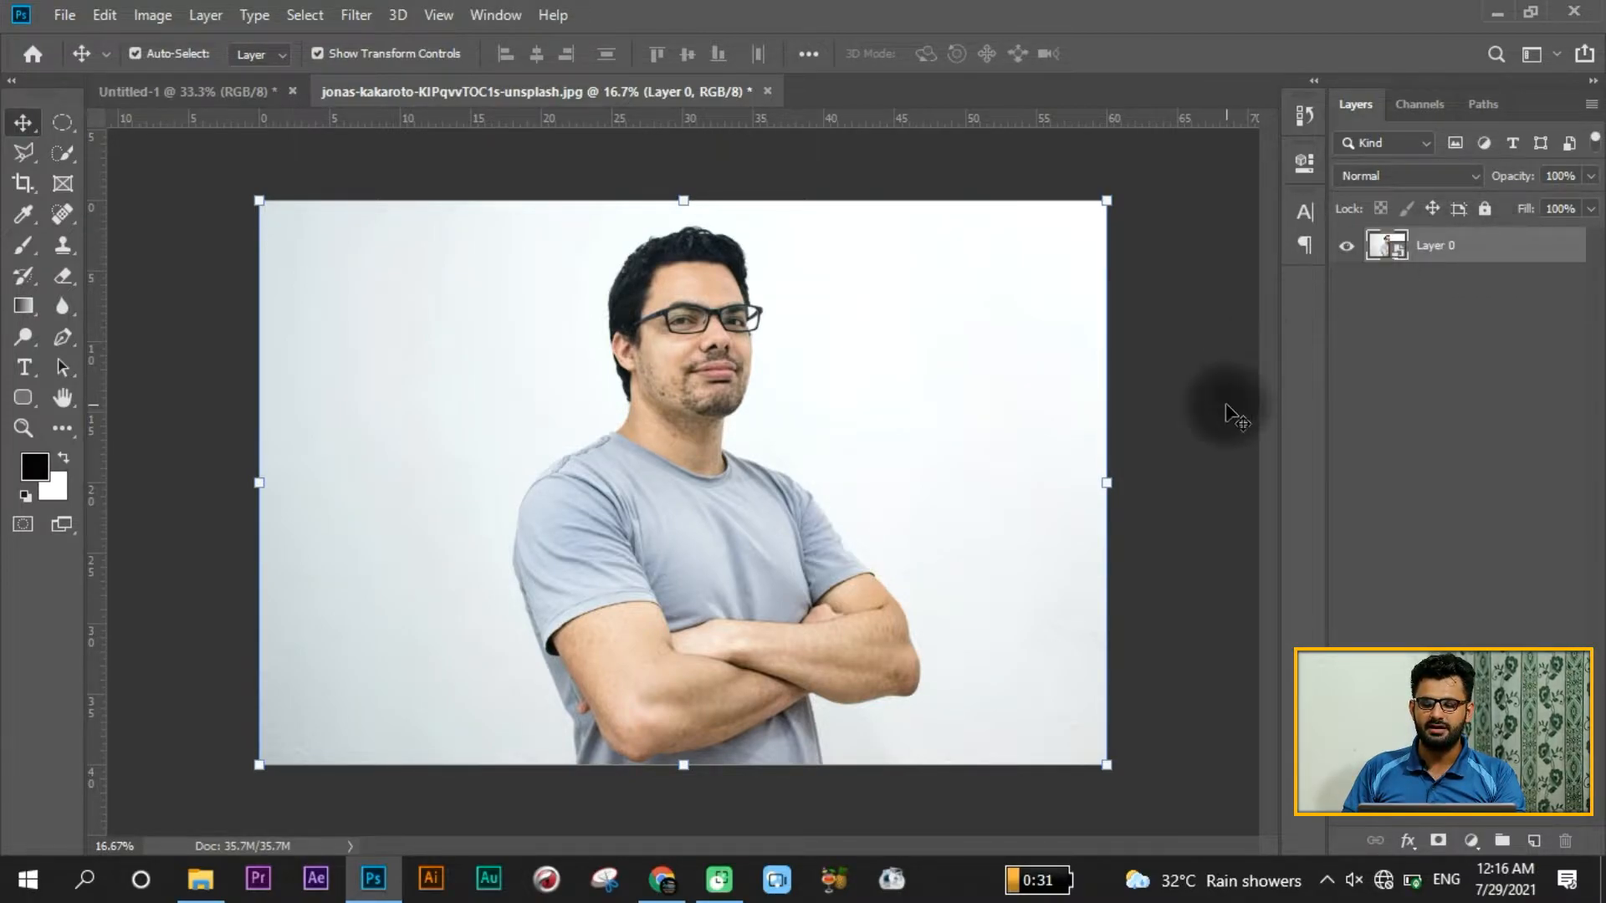
click(1172, 425)
click(934, 382)
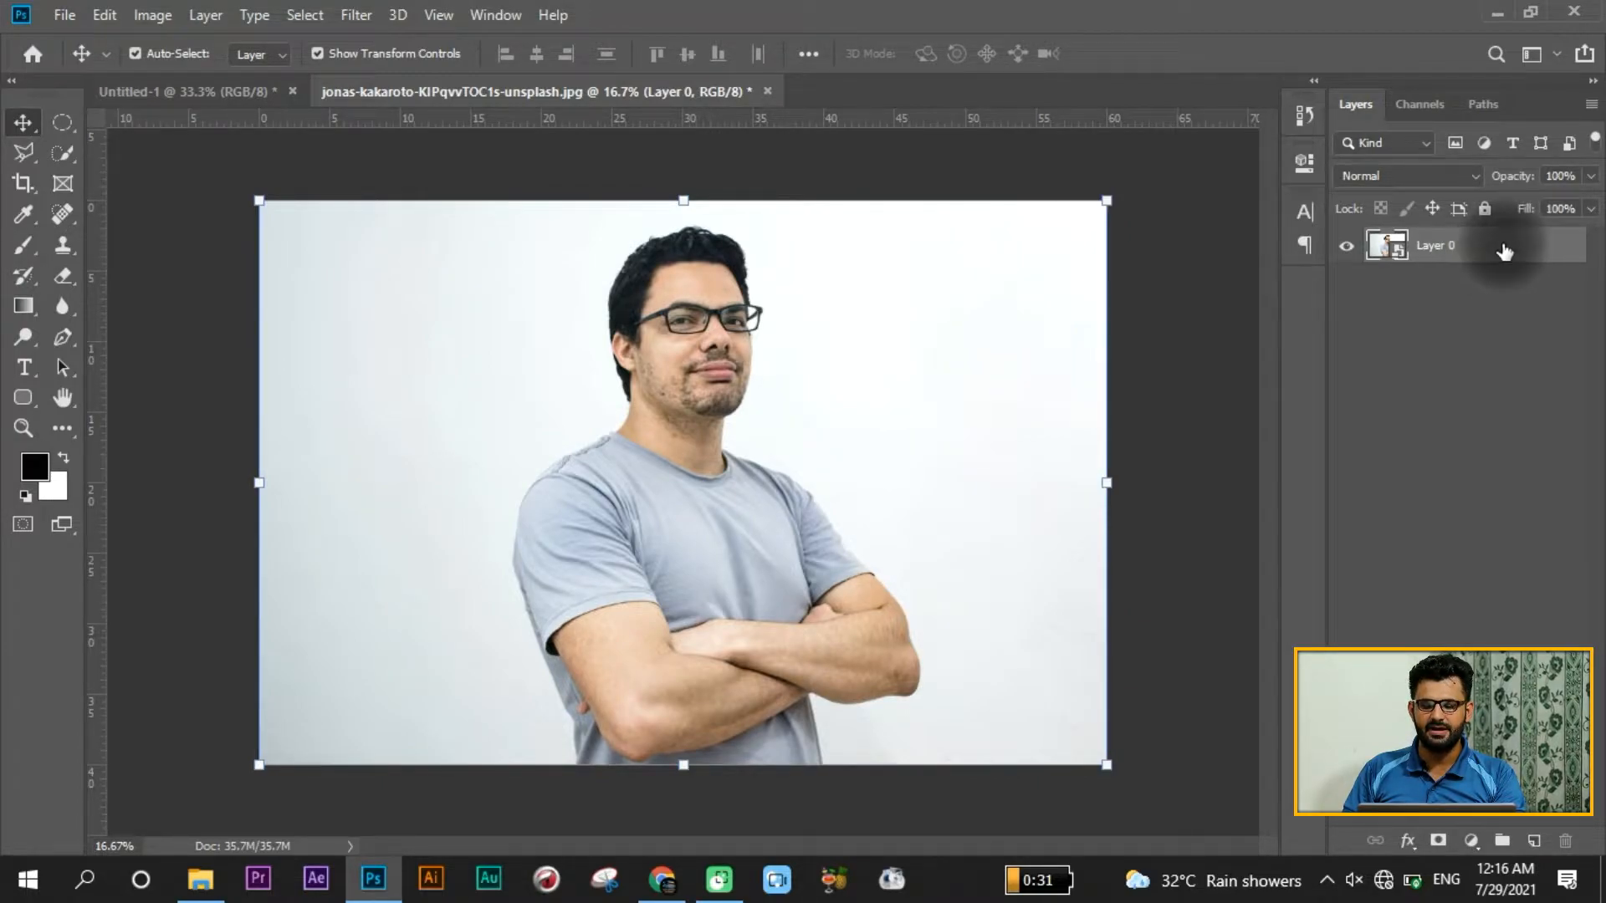
Step: Rasterize the smart object Layer 0 back into a regular pixel layer and deselect it
right_click(1503, 245)
click(1285, 416)
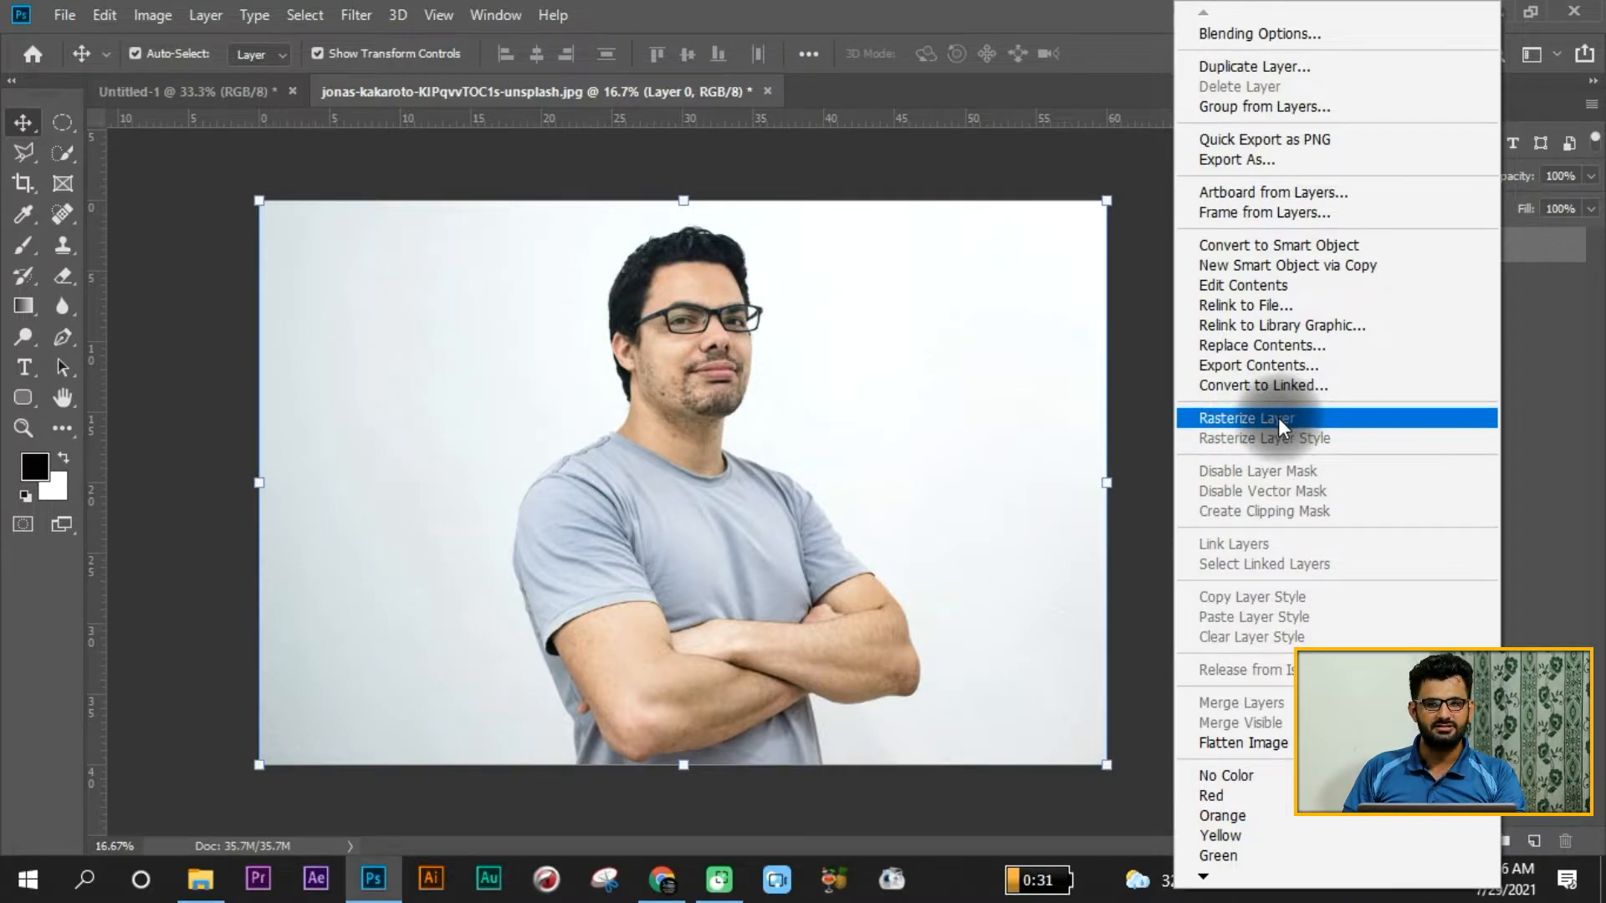
click(1279, 418)
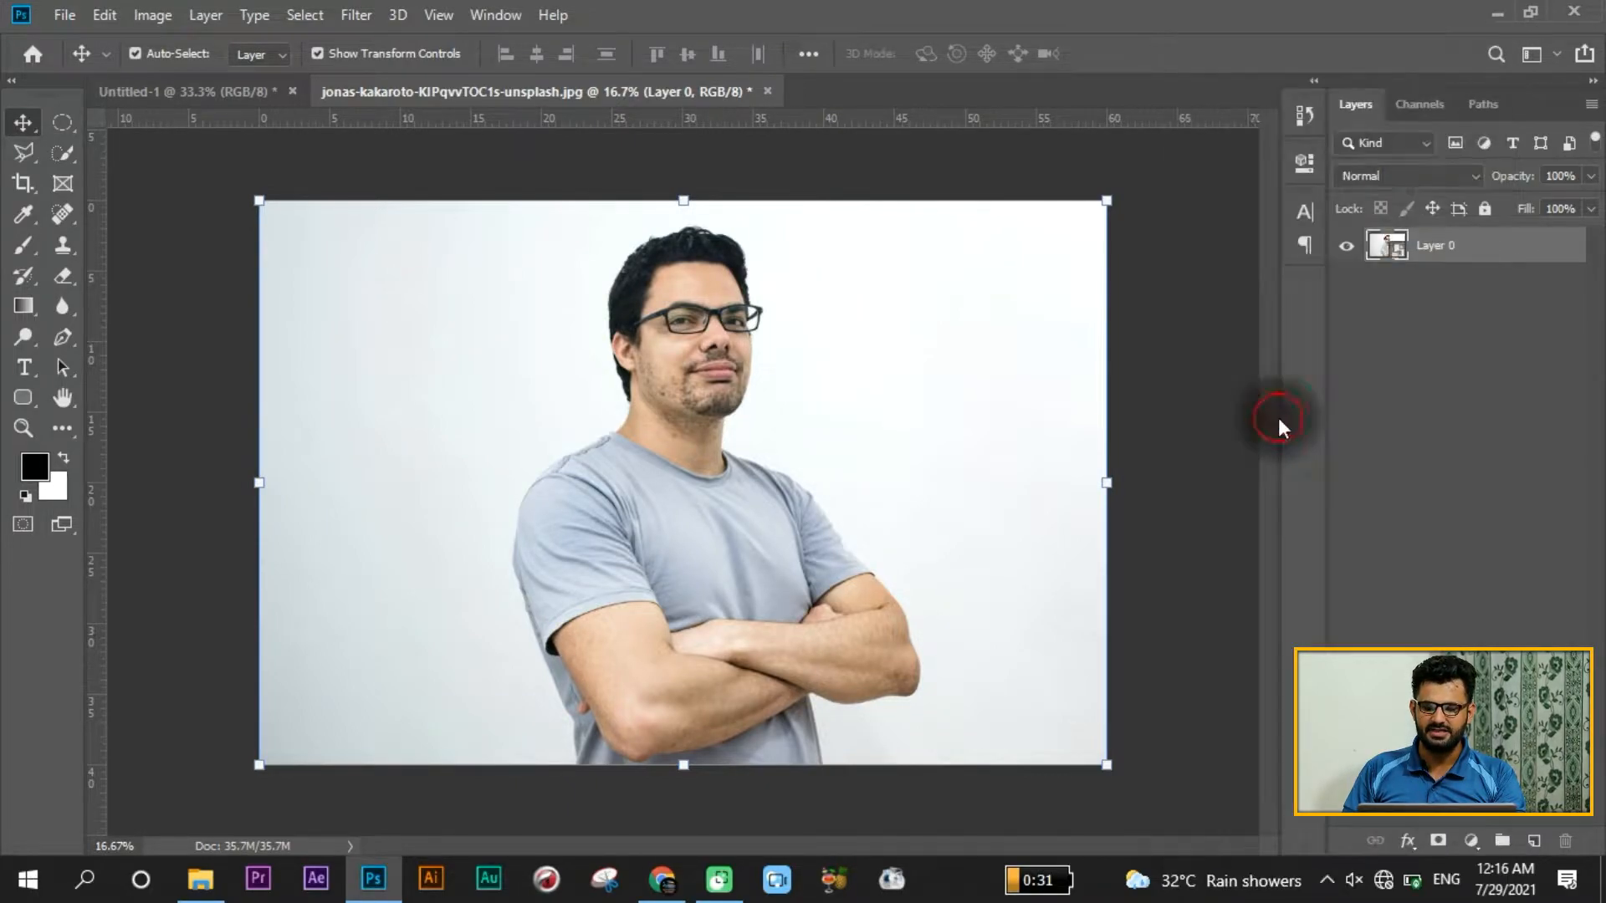
click(1201, 422)
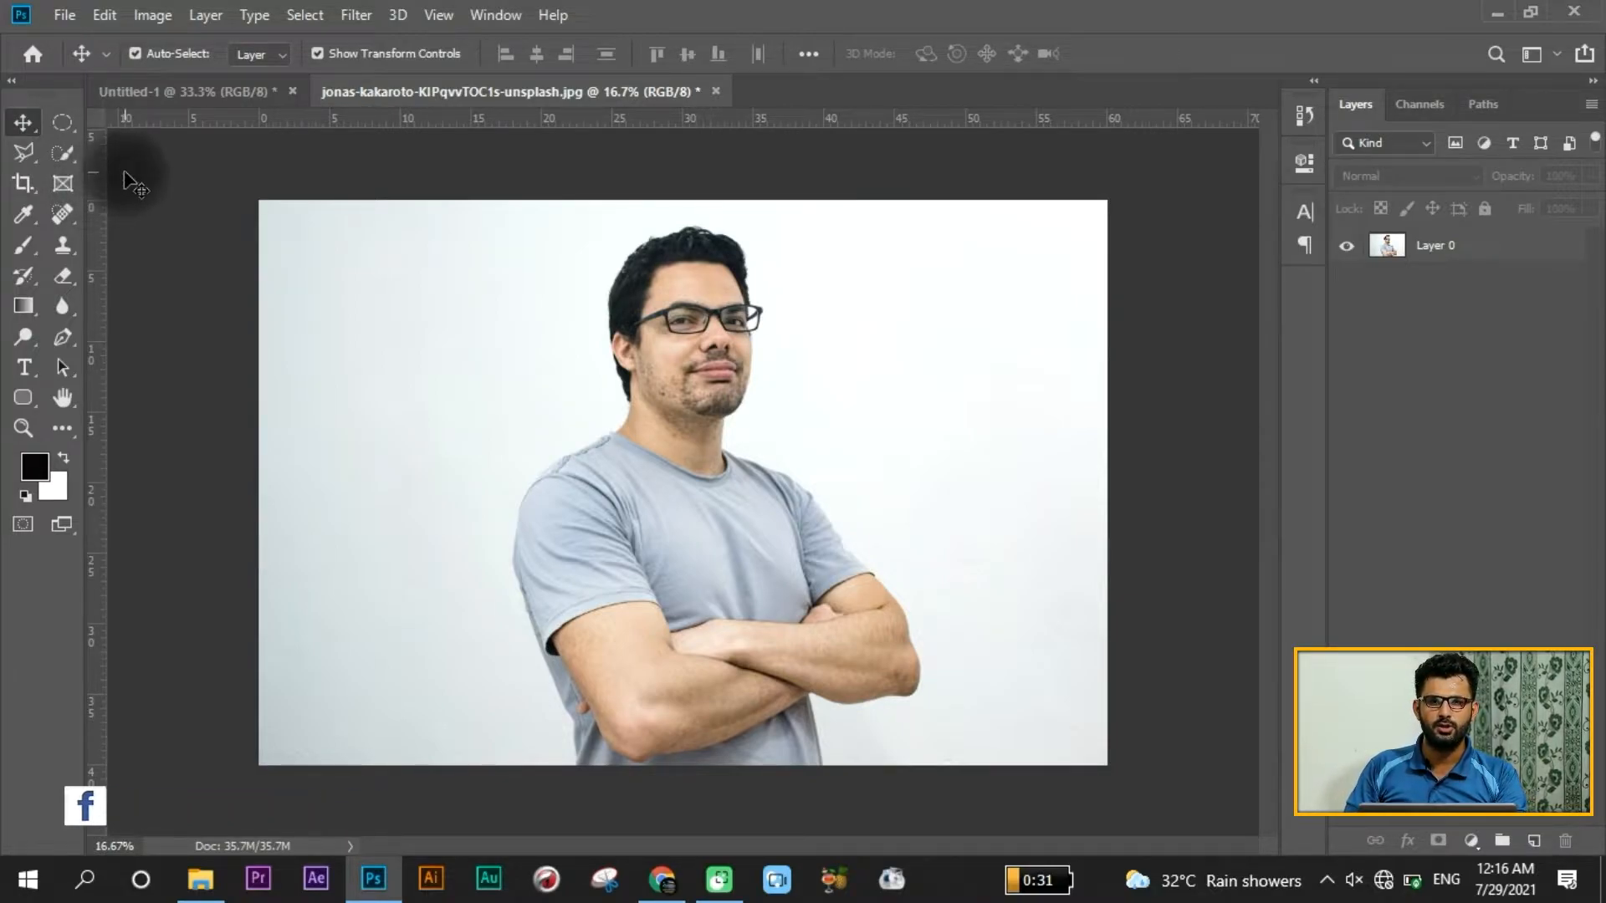
Step: Try to select the white background with the Magic Wand tool while no layer is selected
click(59, 155)
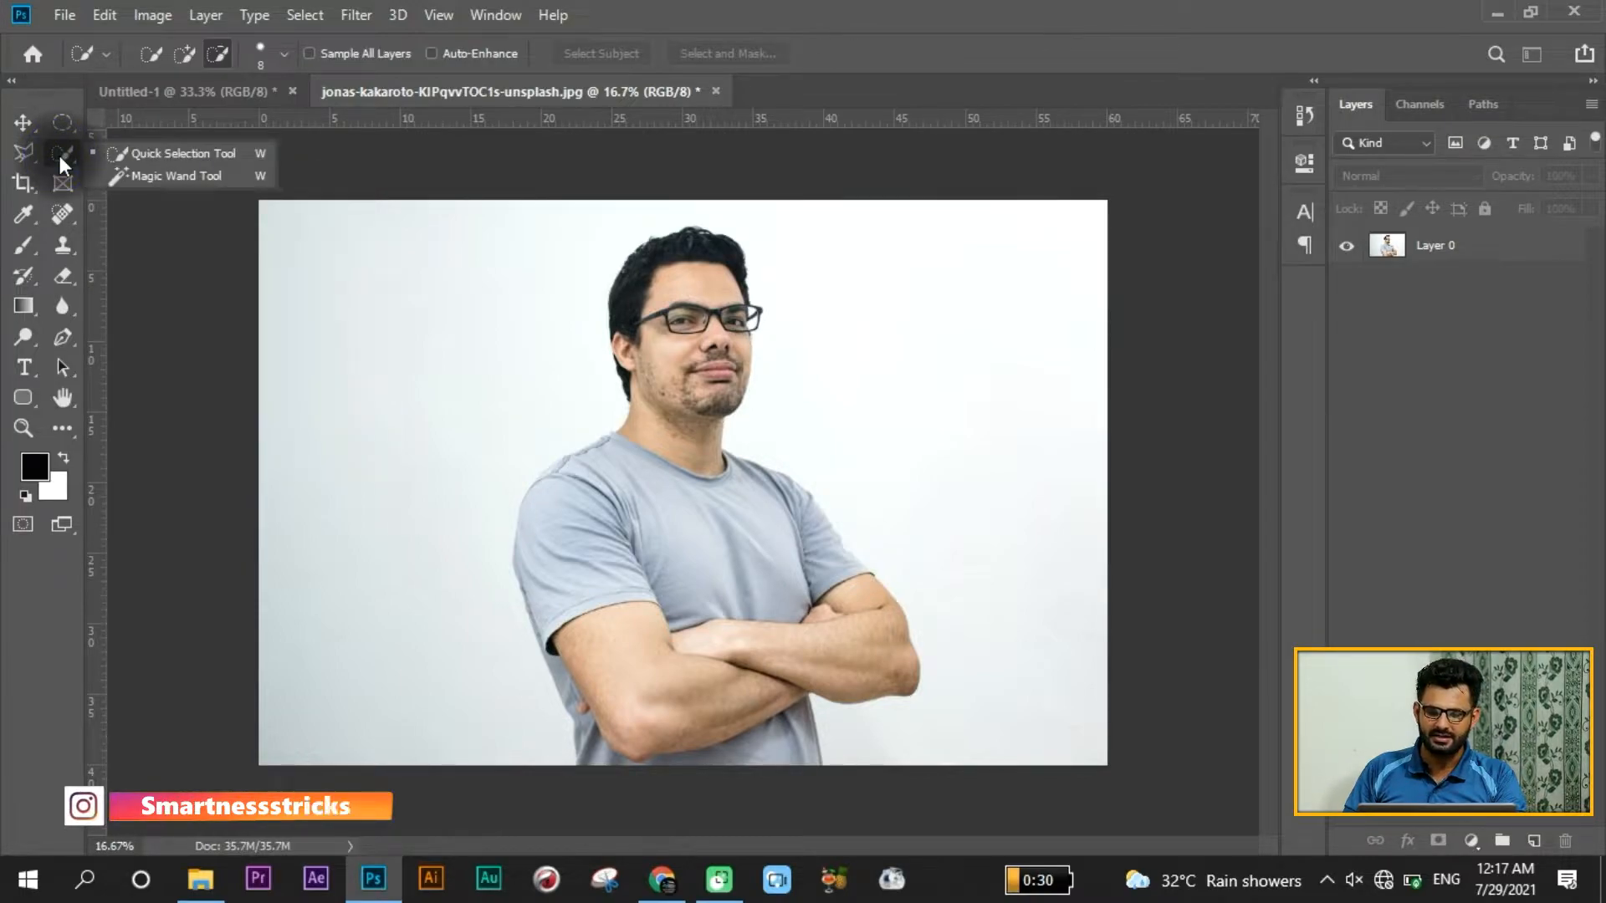
click(179, 172)
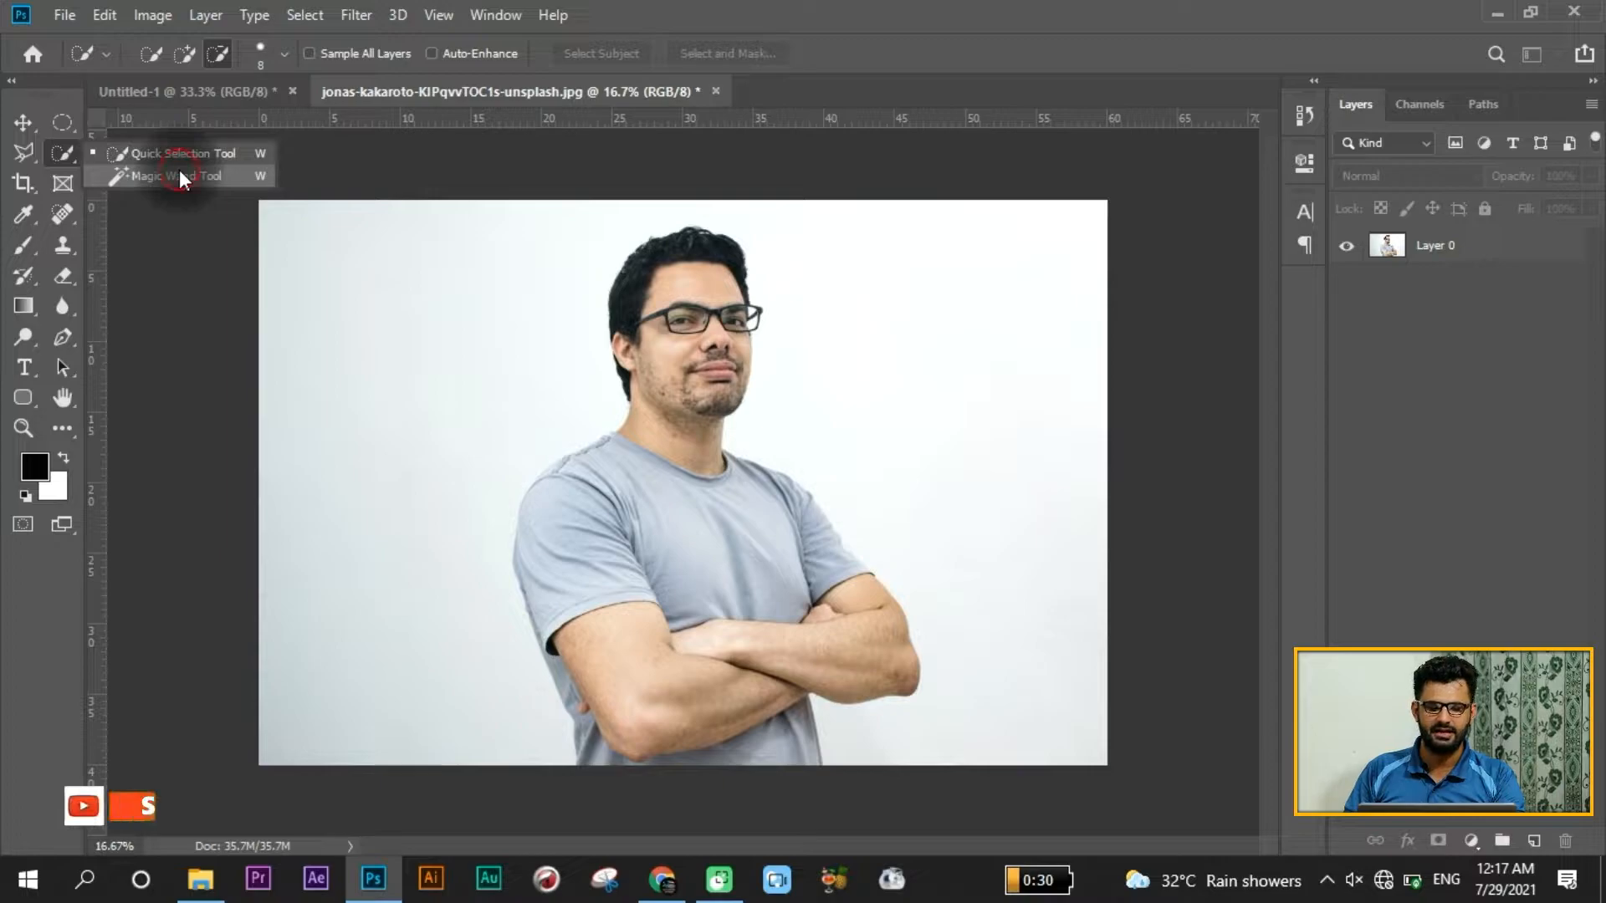
click(409, 358)
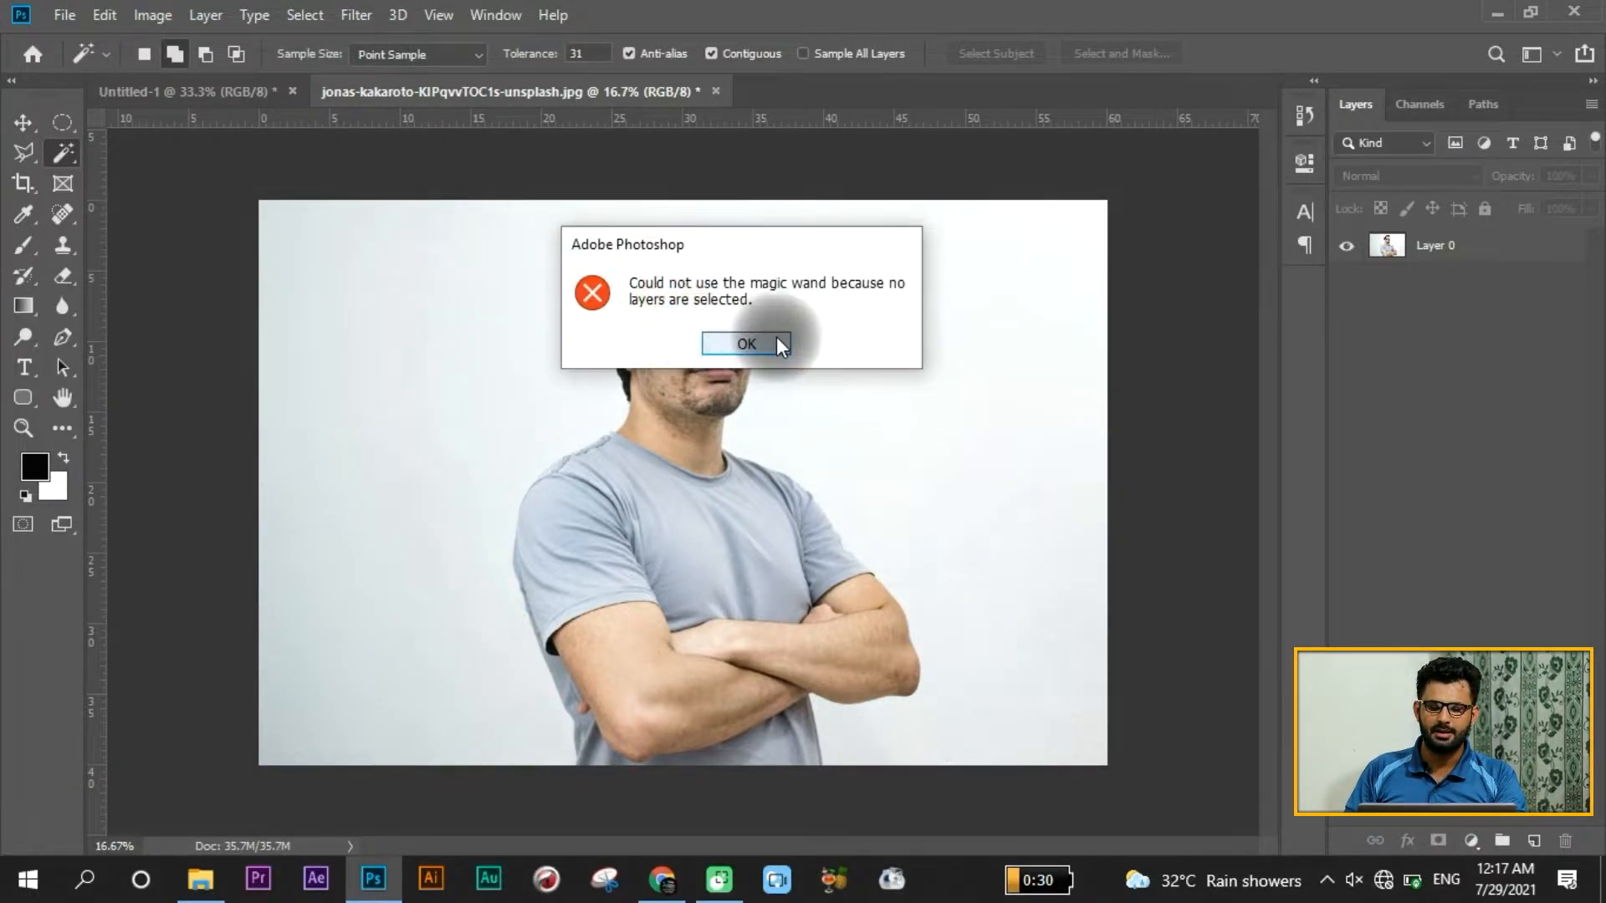
click(764, 348)
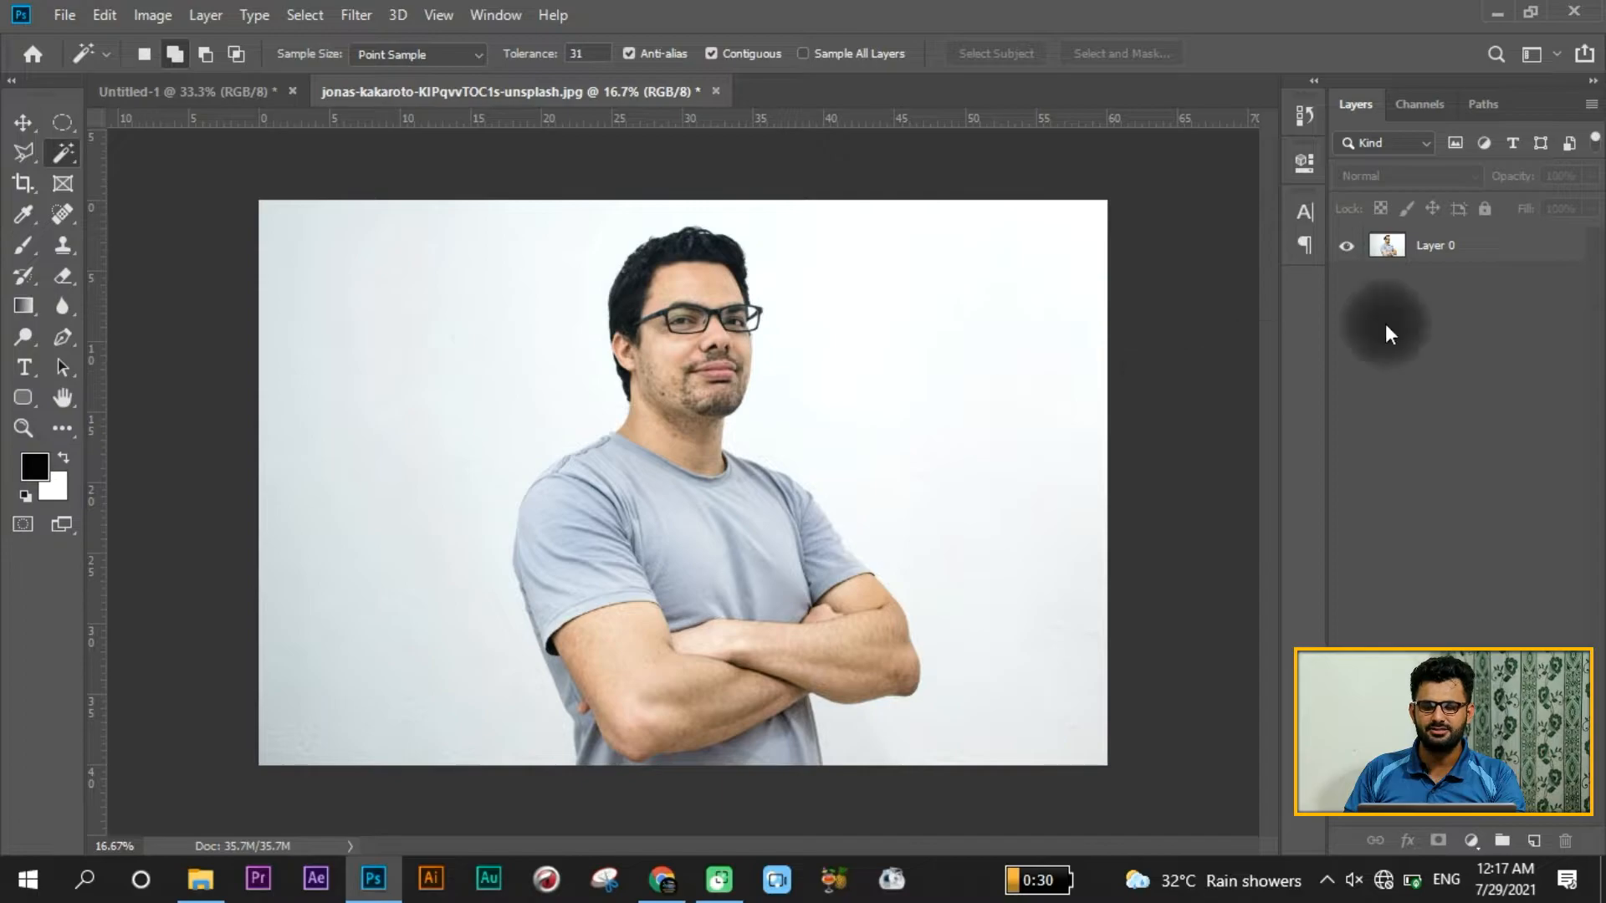
Step: Select Layer 0 and activate the Magic Wand tool
click(1506, 253)
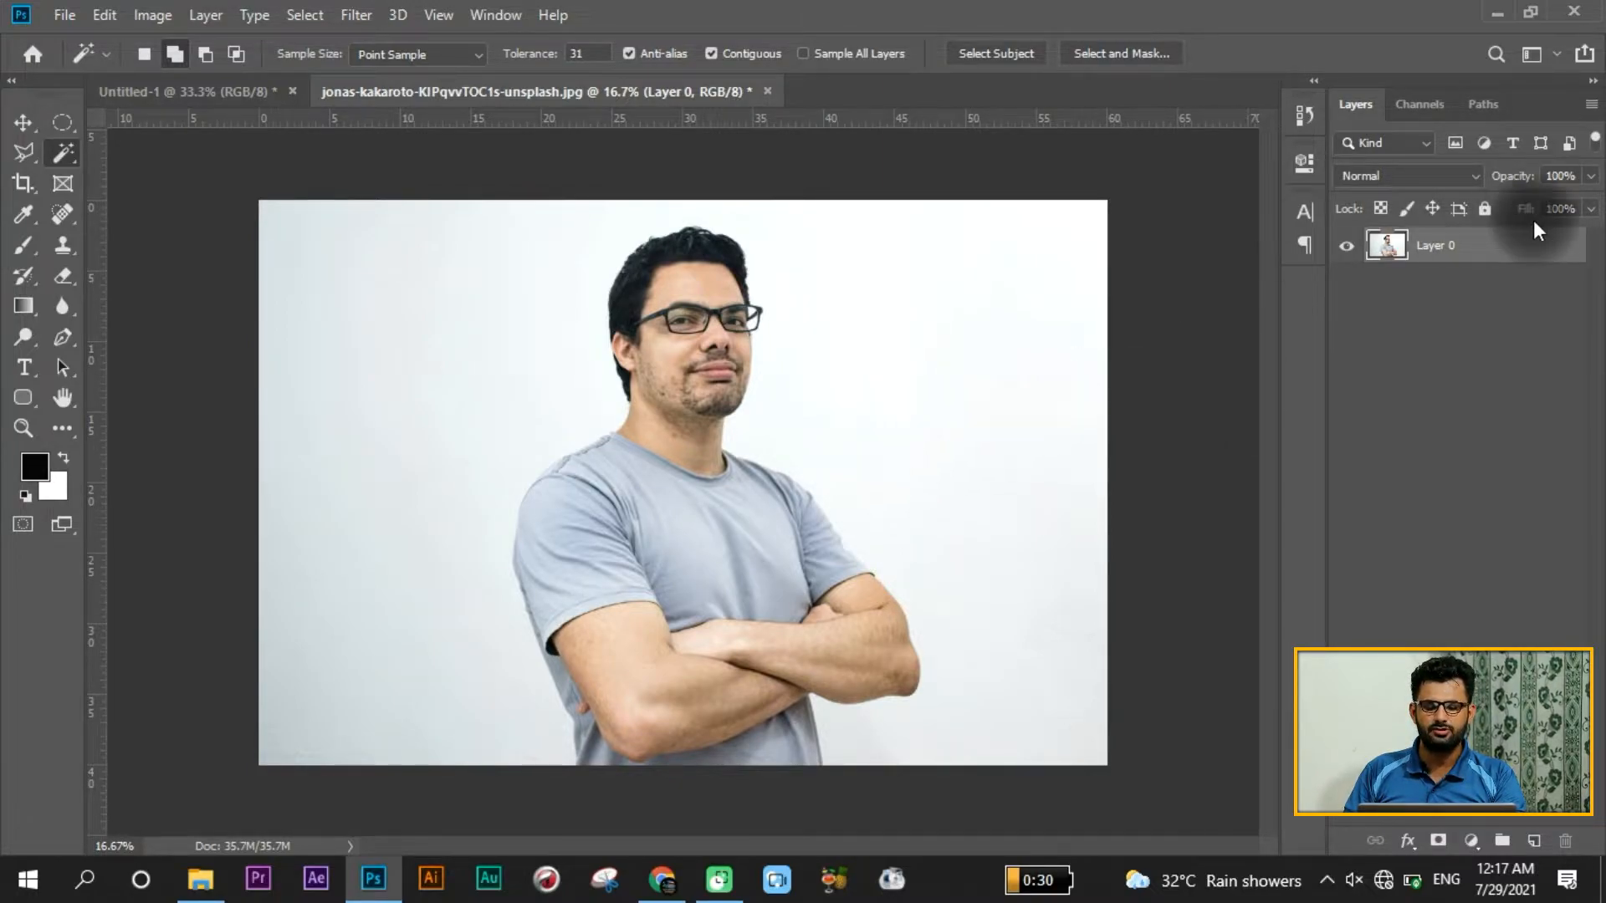
click(1546, 242)
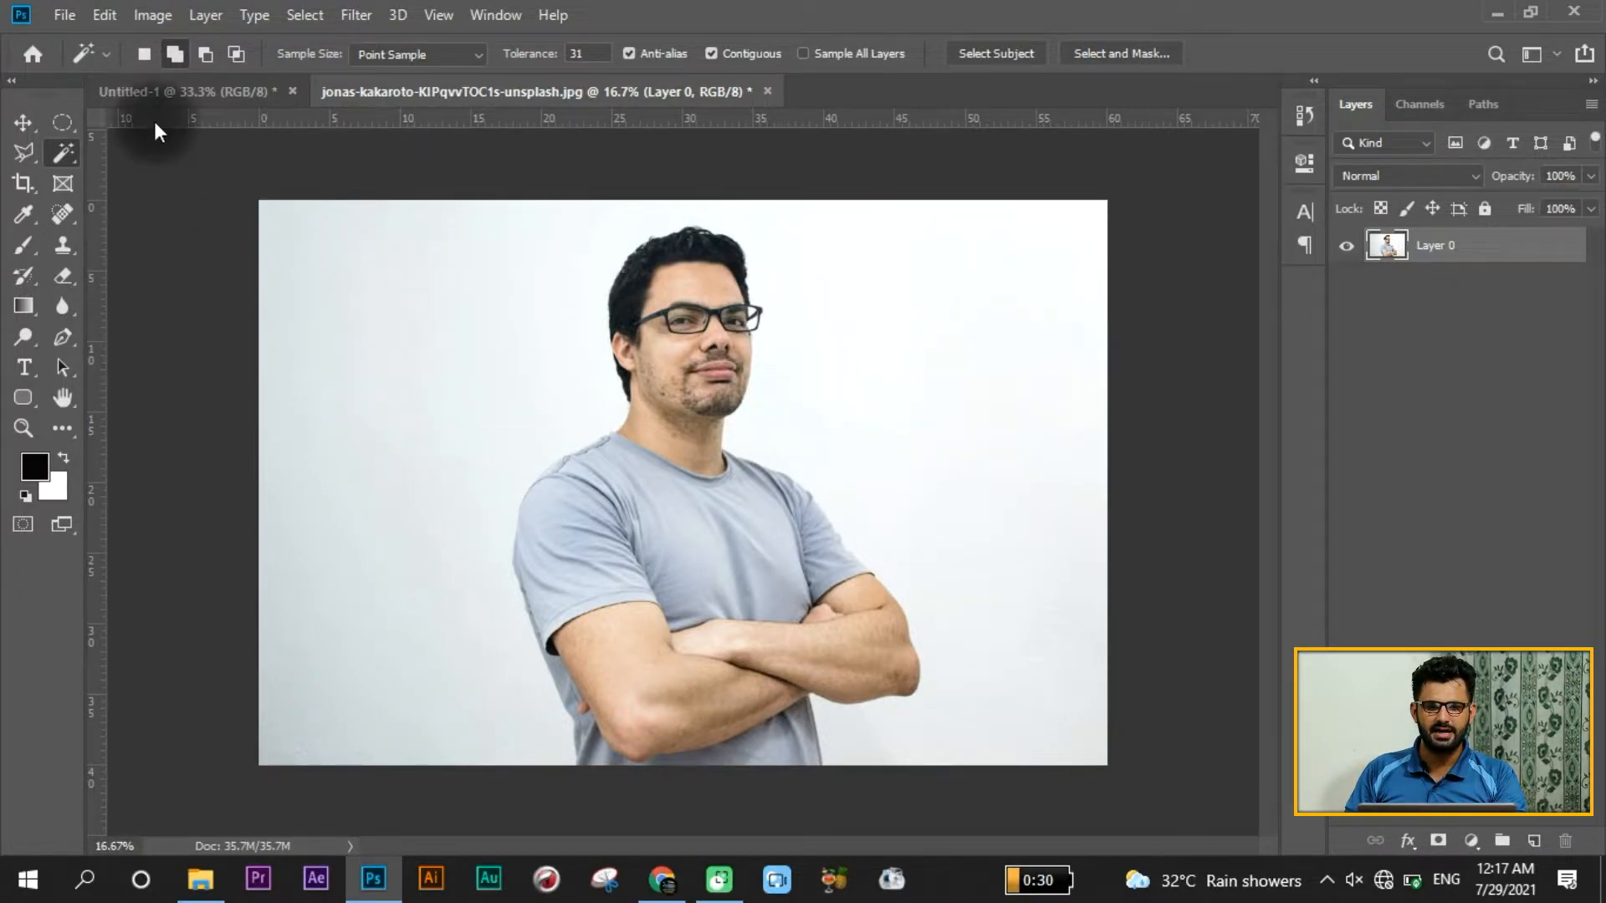
right_click(62, 153)
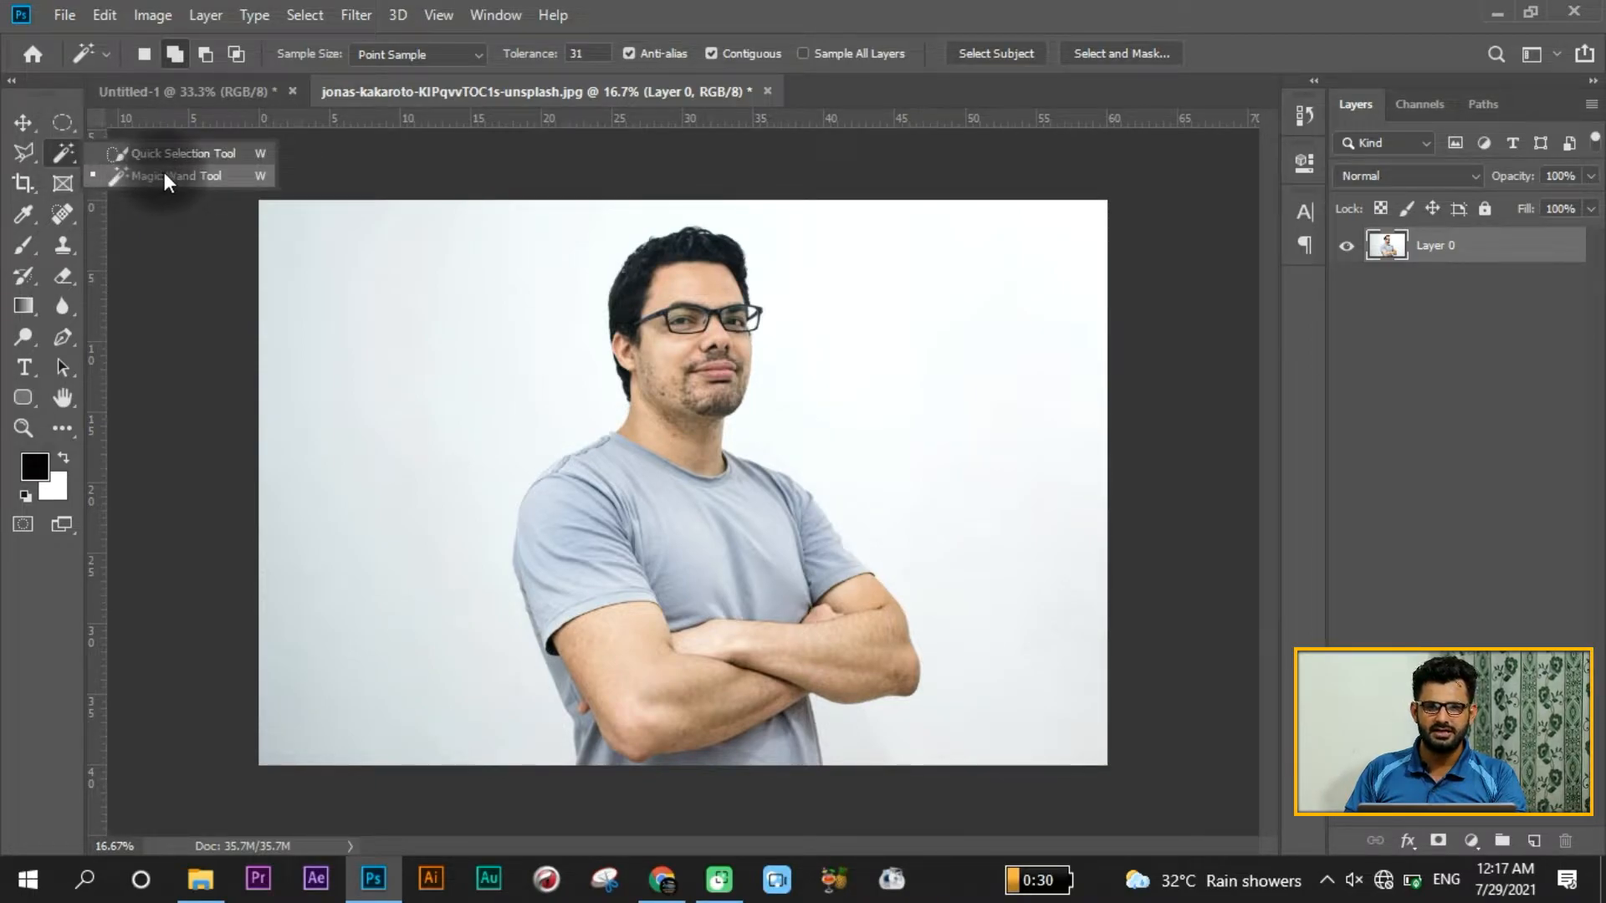
click(164, 173)
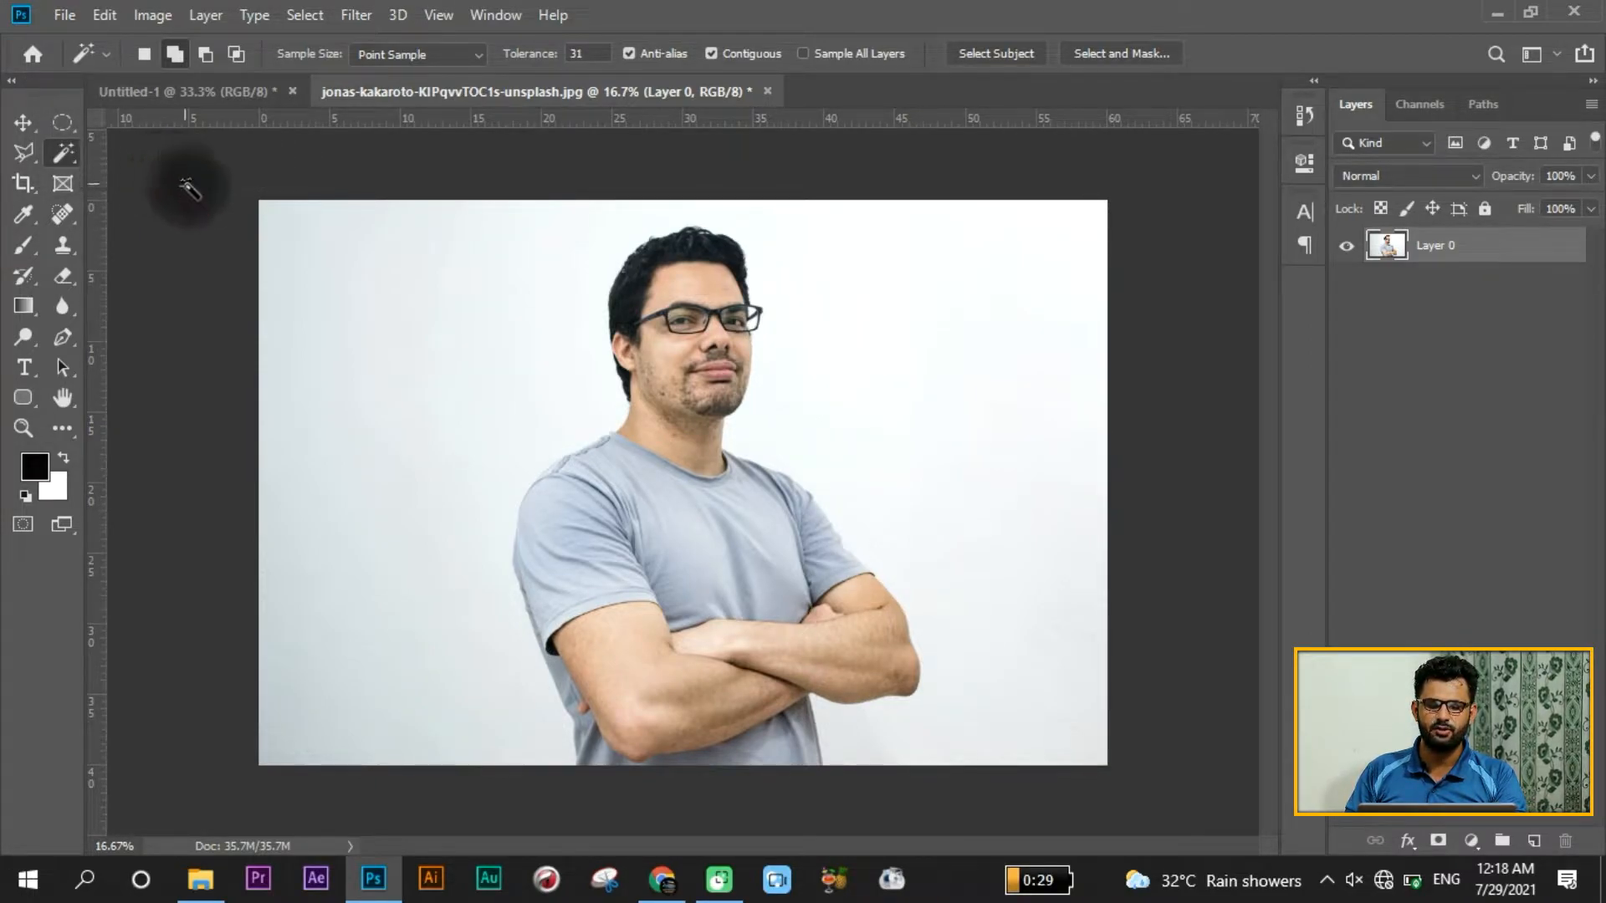
Step: Set the Magic Wand tolerance to 32, sample the white background beside the man, and clear the selection
click(540, 61)
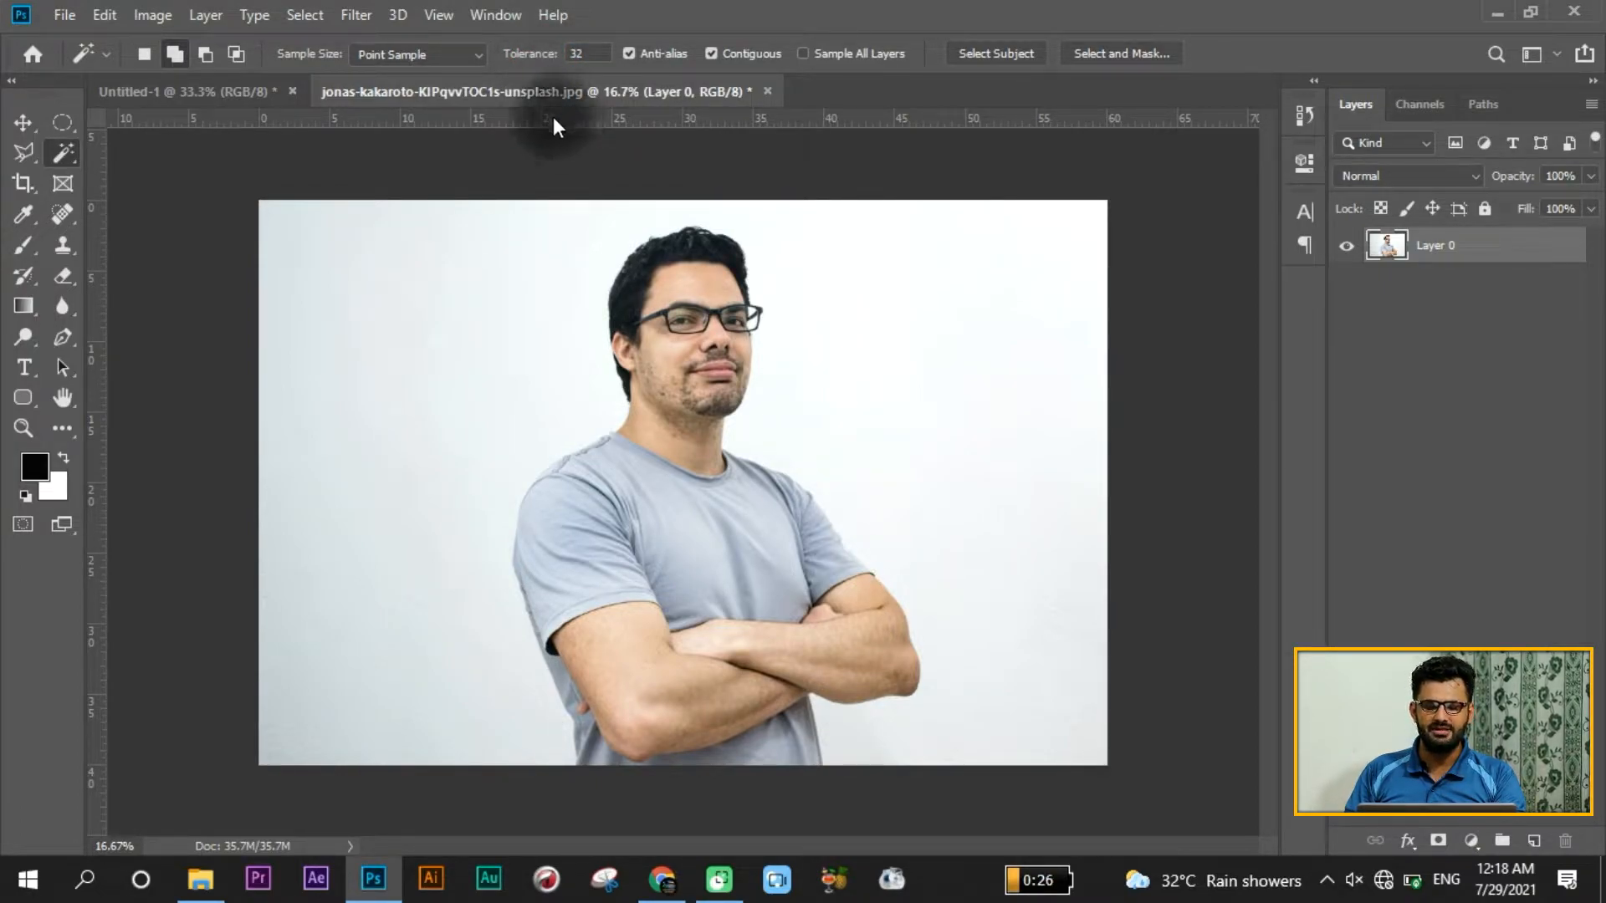
click(471, 333)
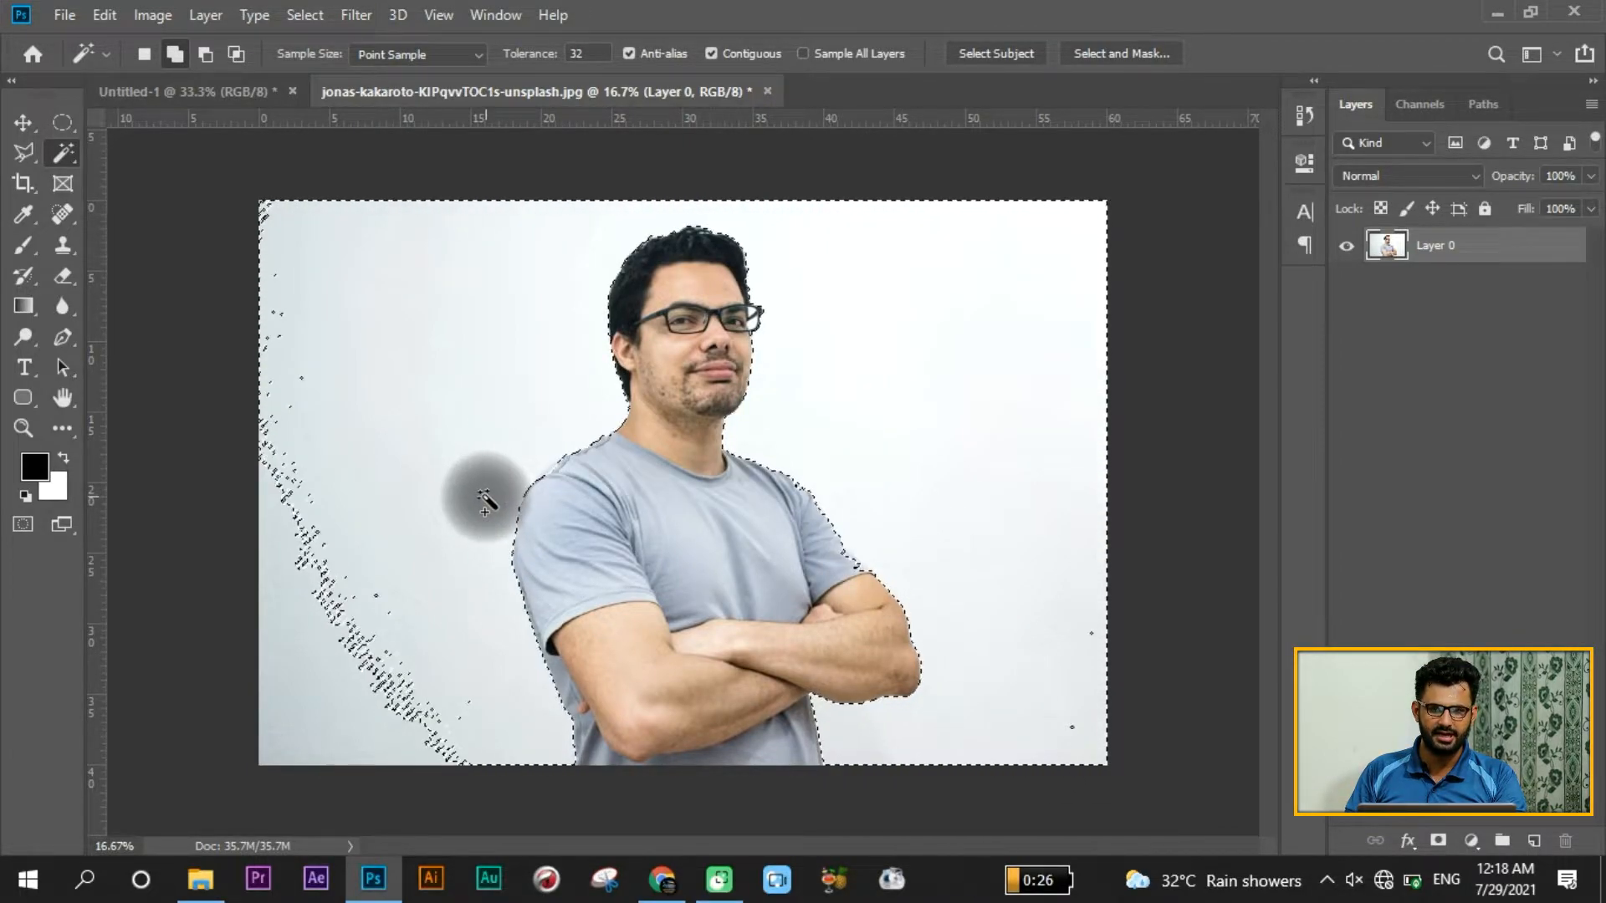
click(178, 216)
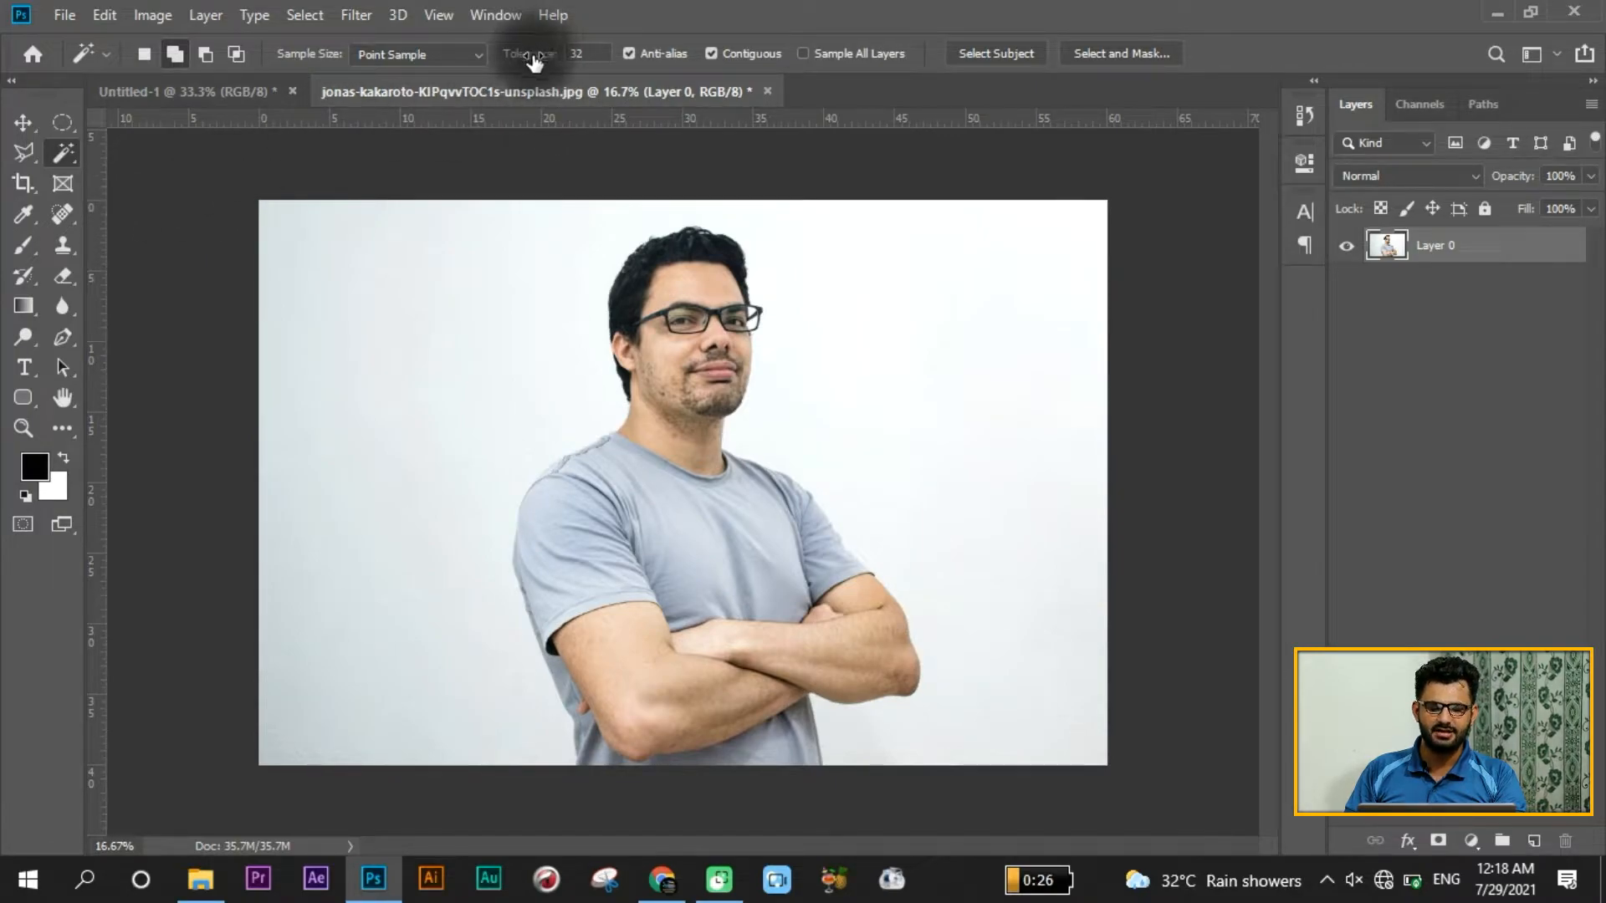
Step: Set the Magic Wand tolerance to 131 and sample the white background beside the man
drag(529, 59, 649, 97)
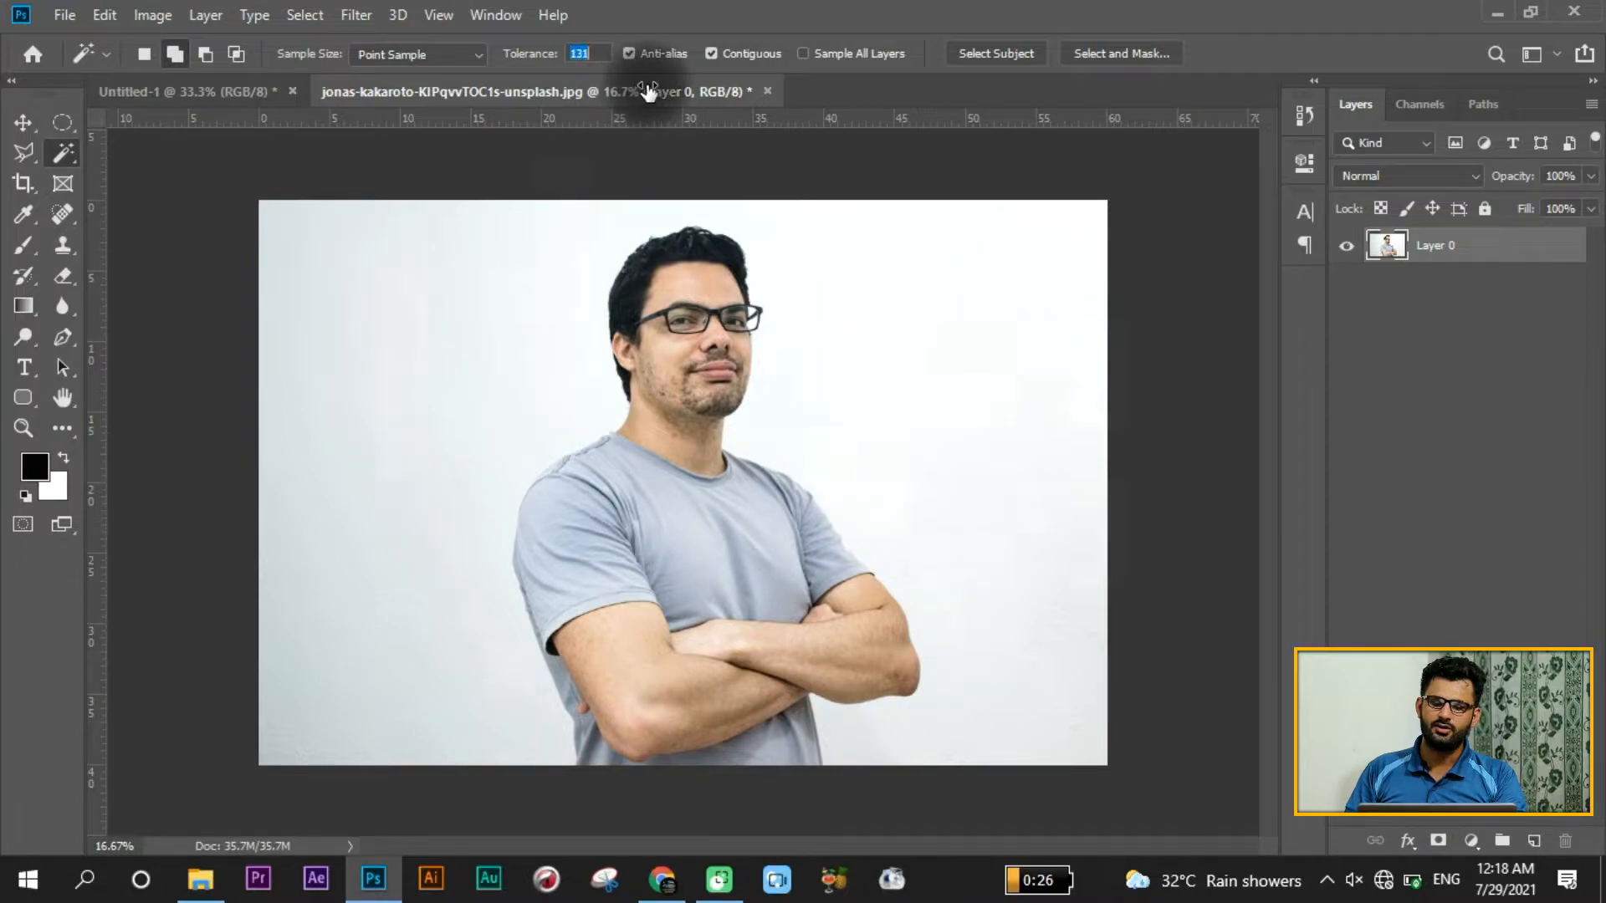
click(468, 270)
click(381, 322)
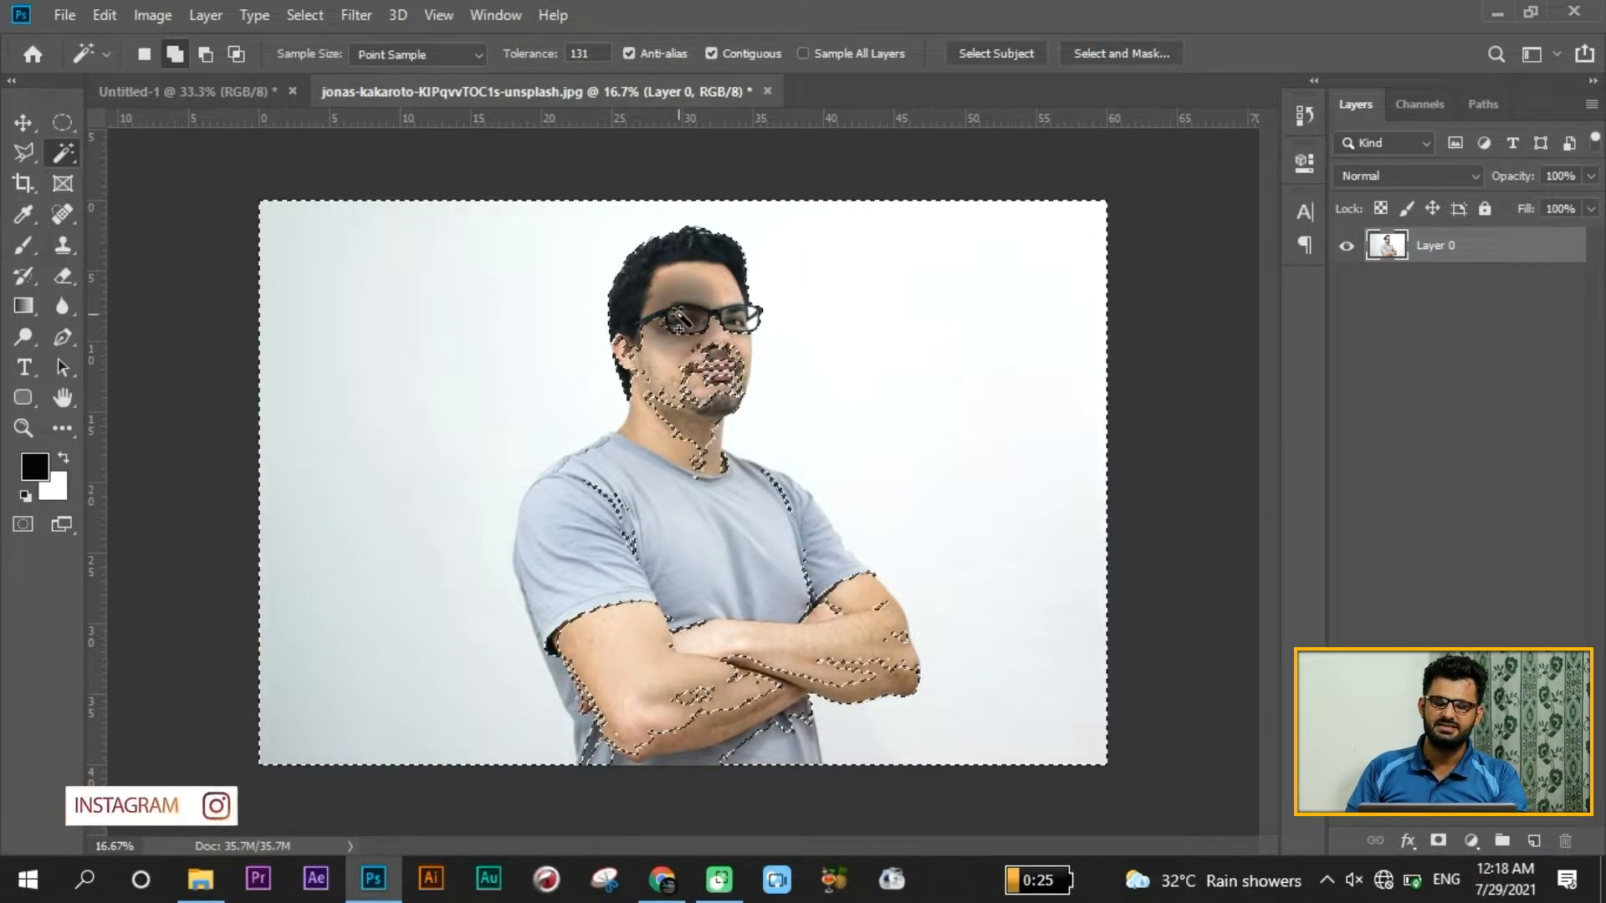
Step: Replace the selection with the entire white background, using the Magic Wand at tolerance 30 in Add to Selection mode
drag(544, 52, 426, 88)
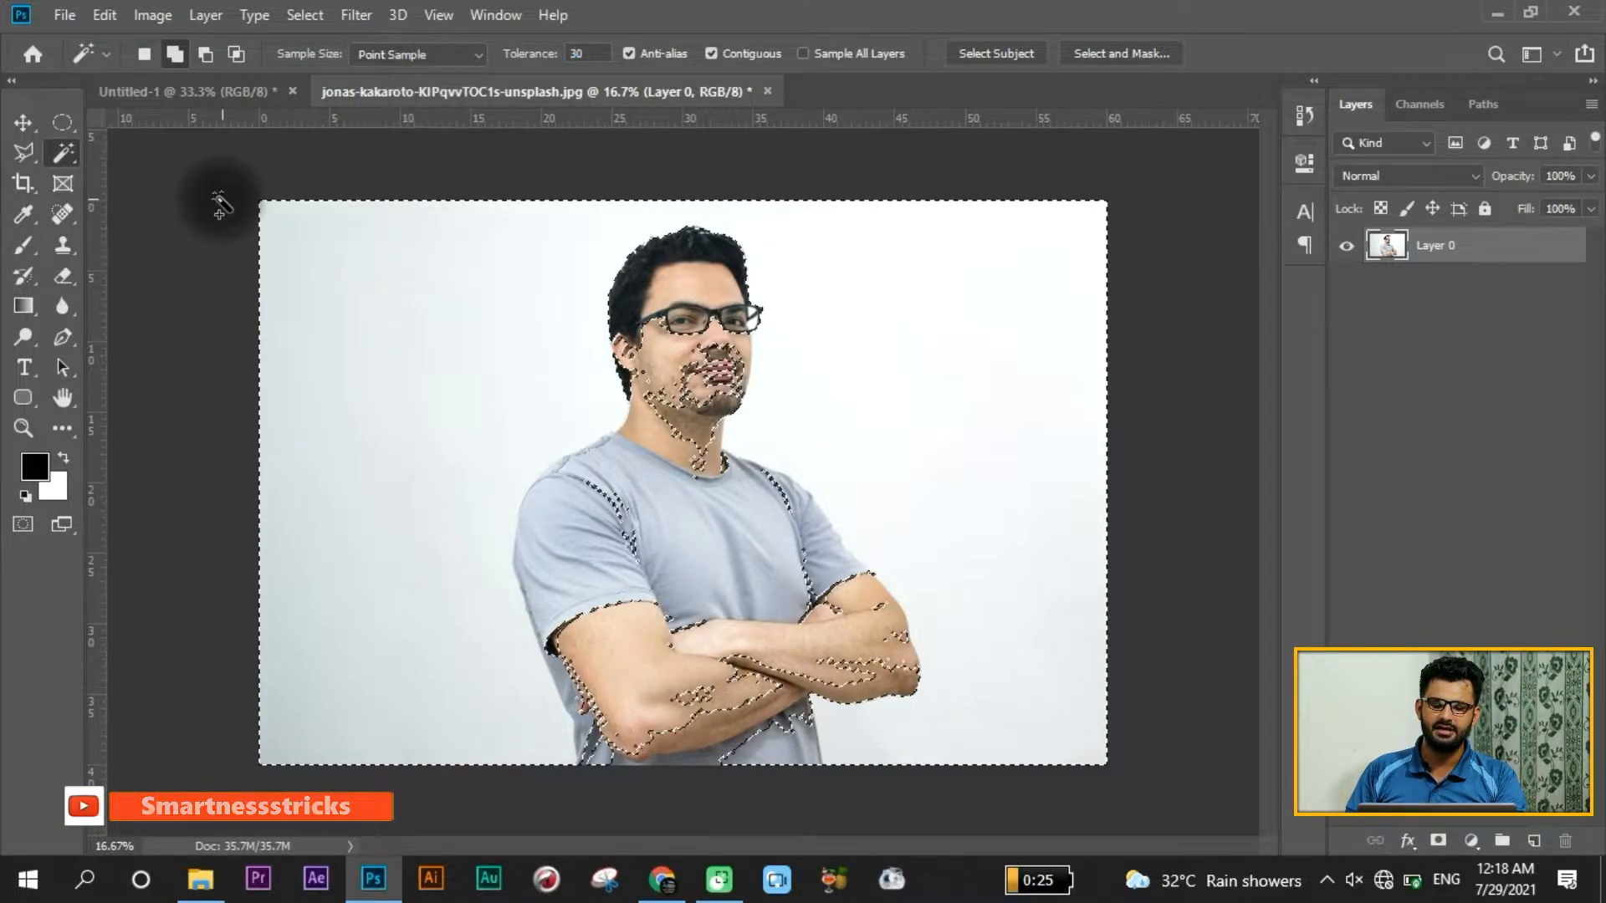
key(ctrl+d)
click(879, 294)
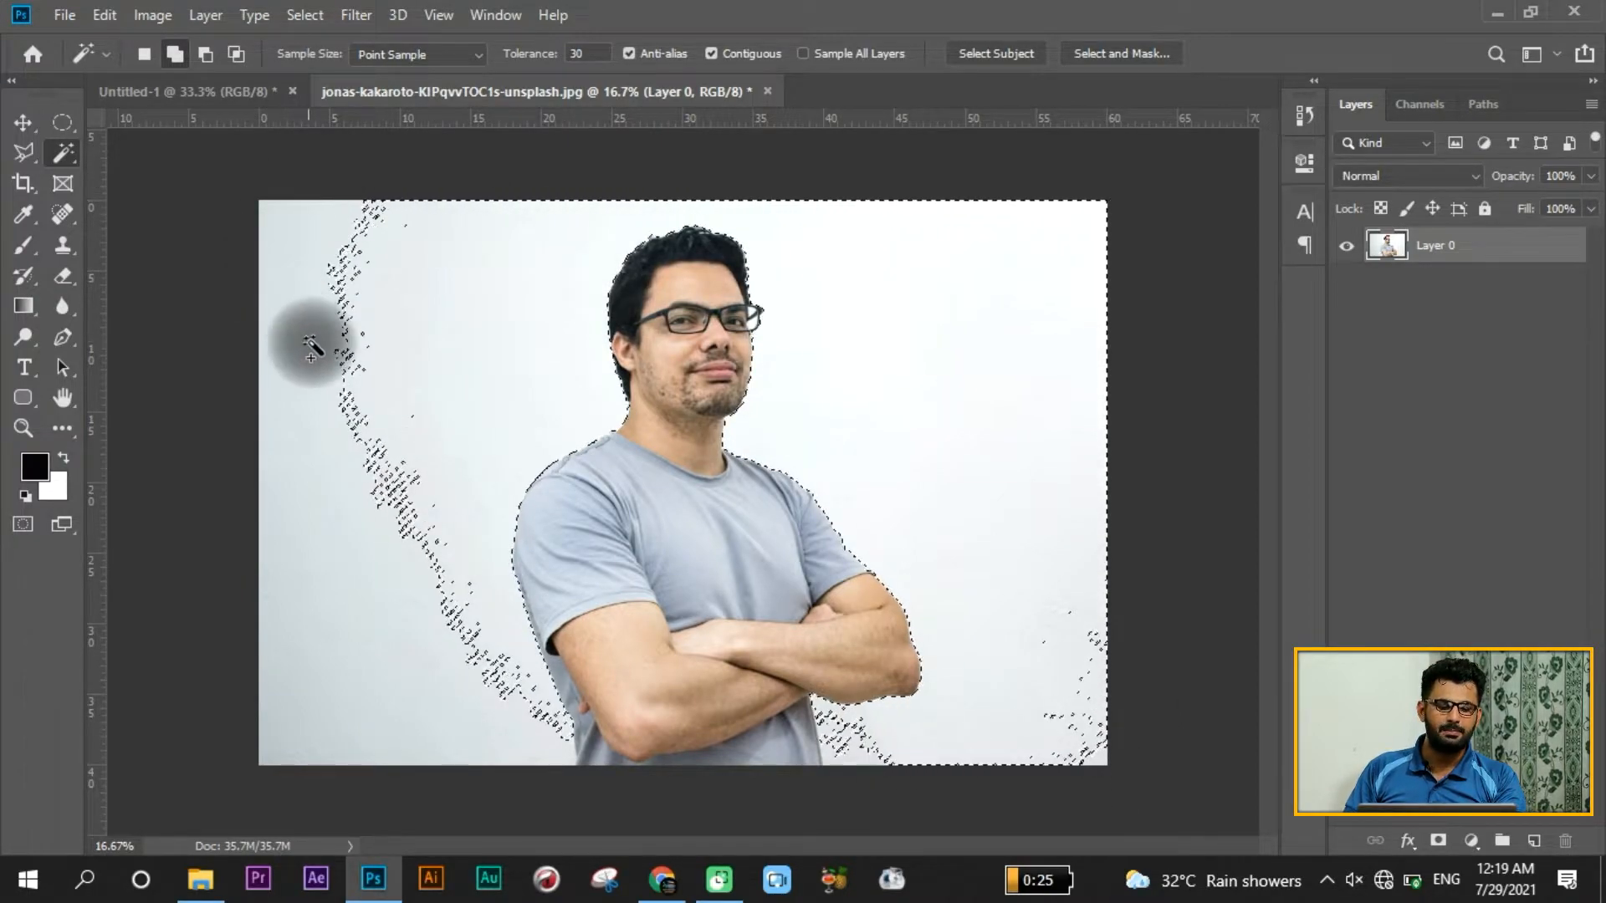
click(176, 54)
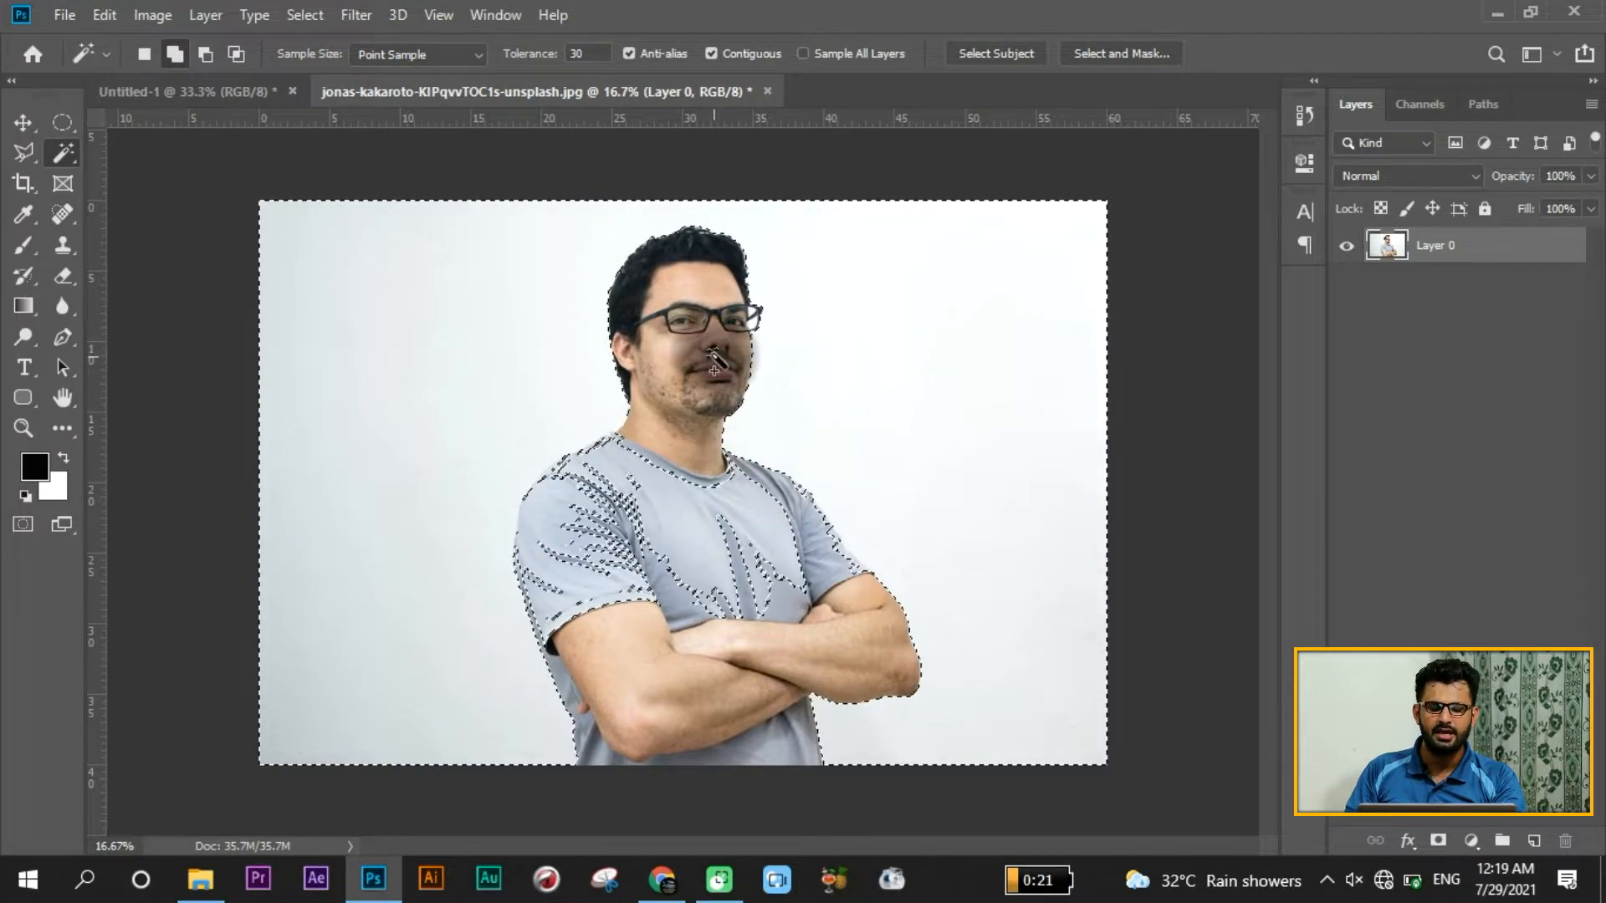
Step: Remove the shirt areas from the background selection with the Magic Wand in Subtract from Selection mode
scroll(680, 484, up, 1)
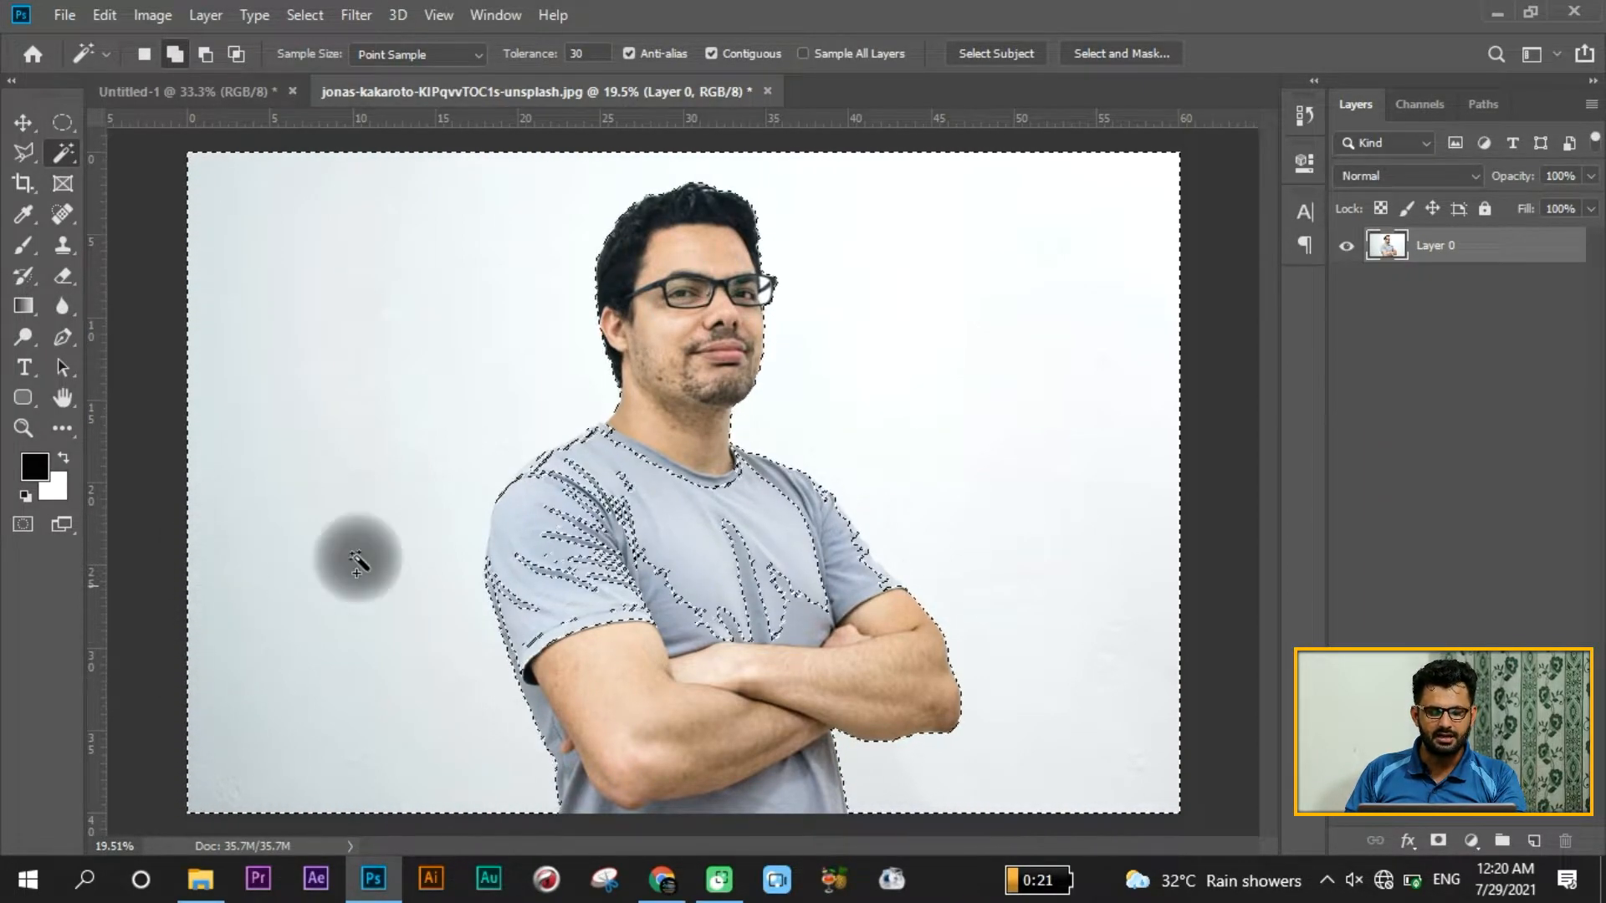
scroll(630, 519, up, 4)
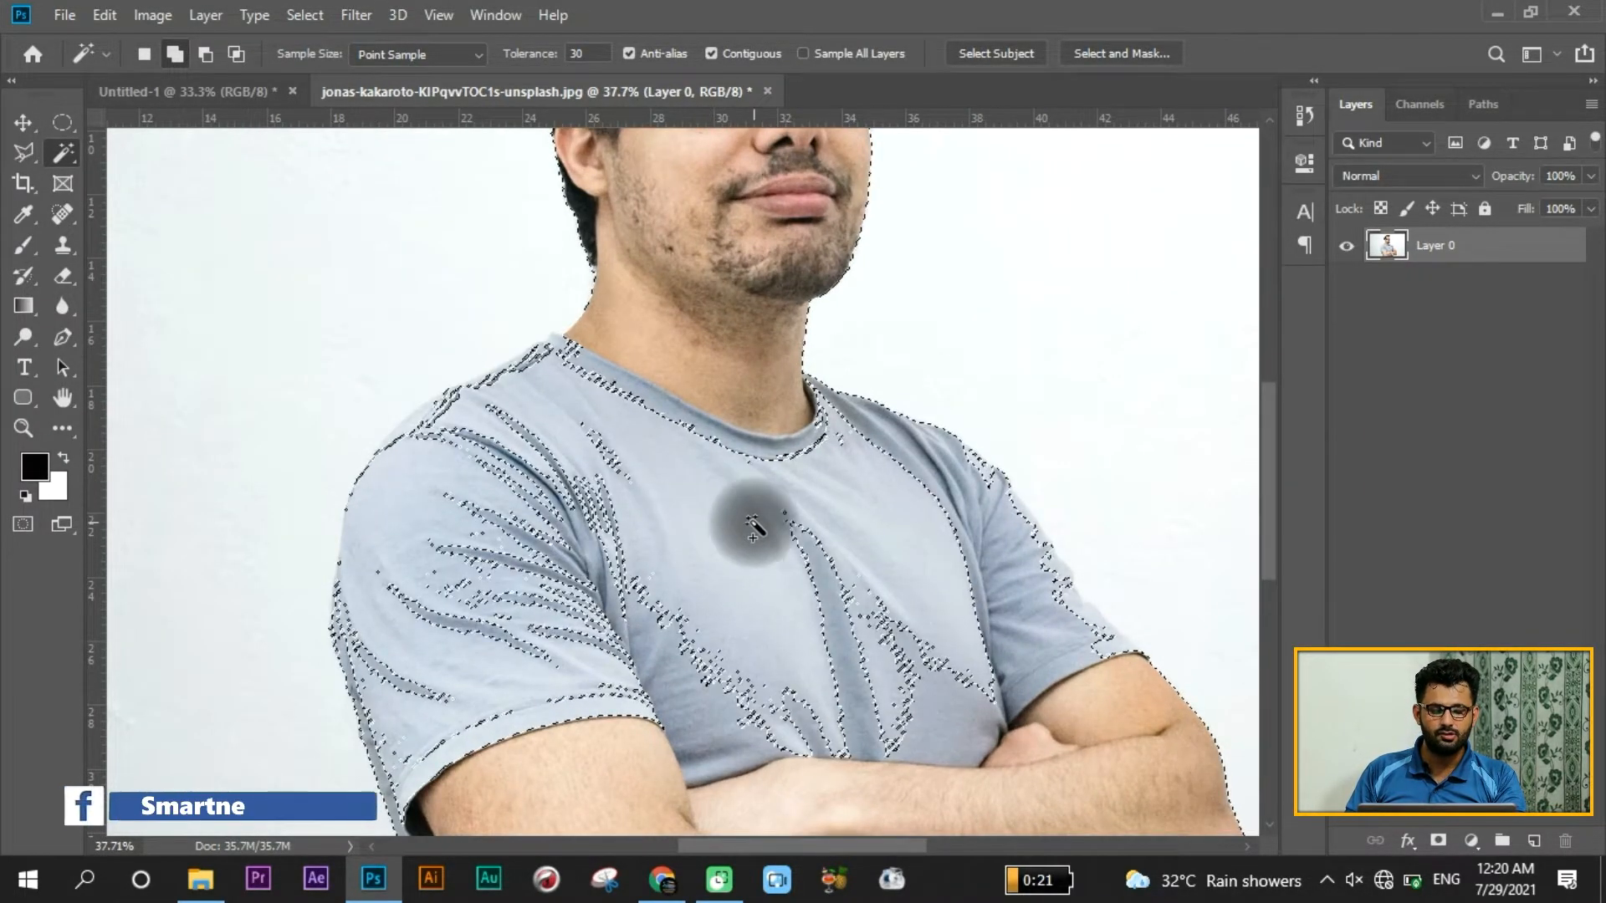
scroll(753, 498, down, 2)
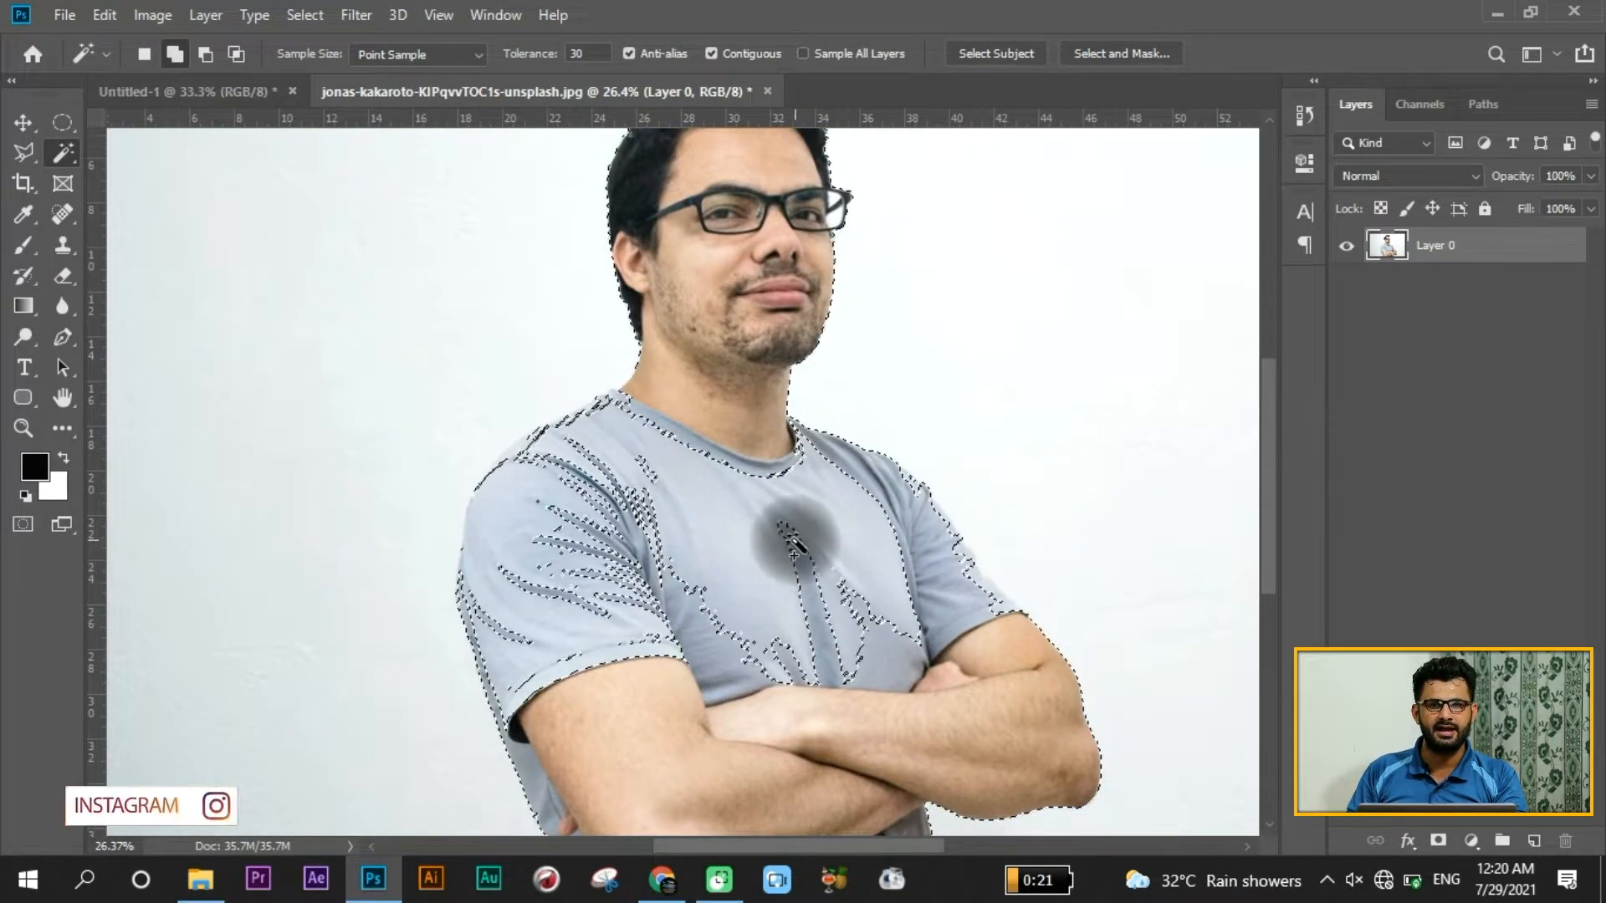
click(207, 53)
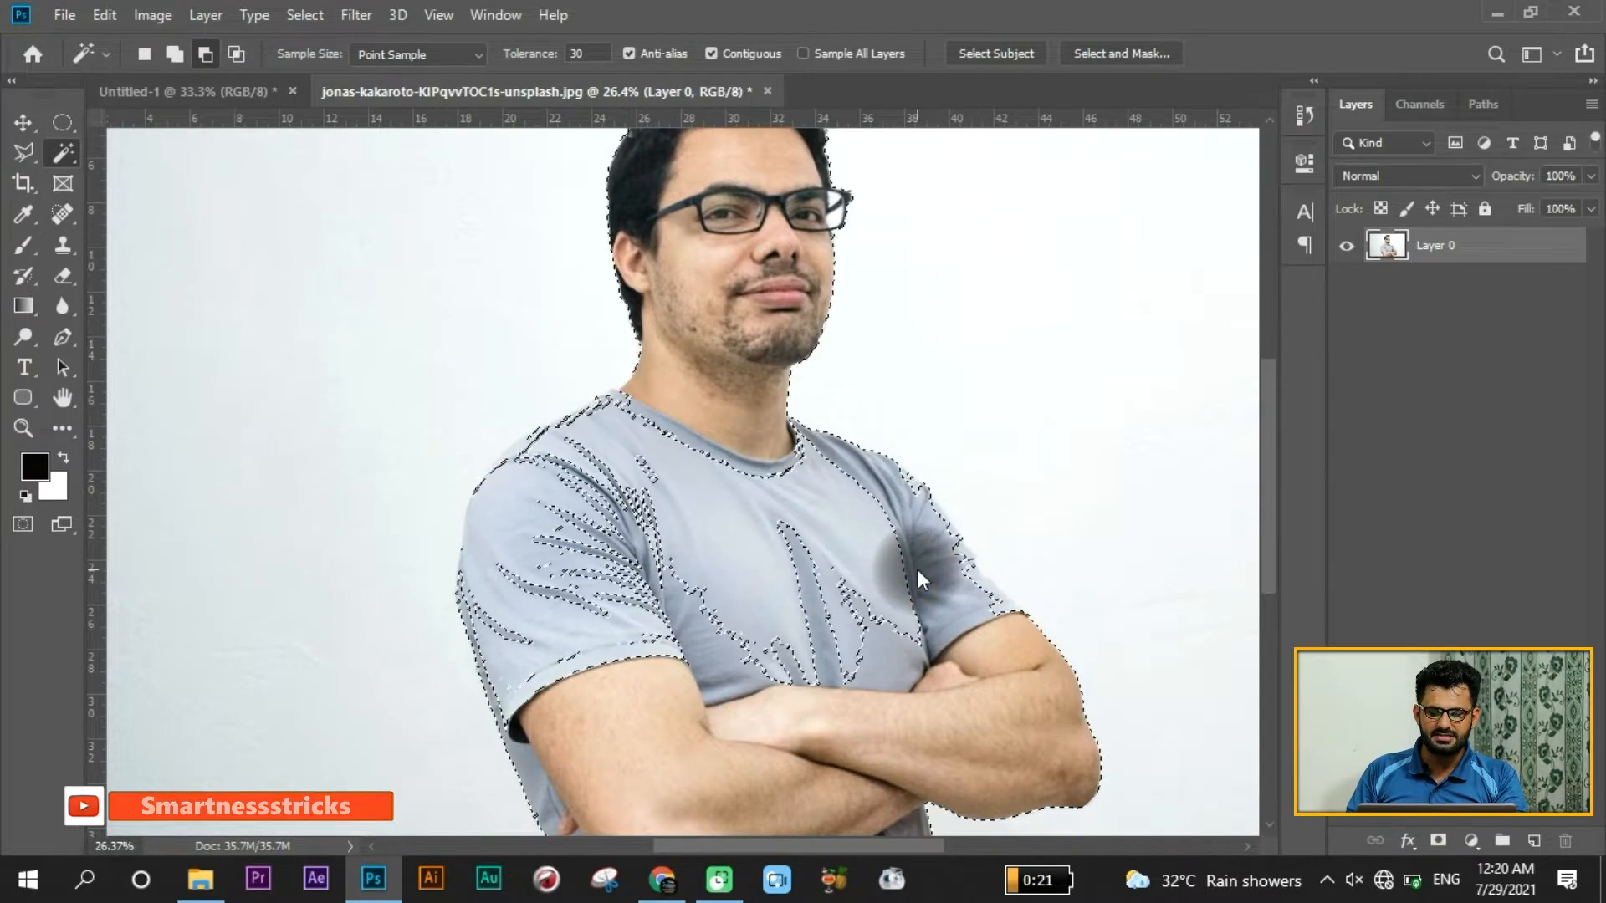
click(893, 527)
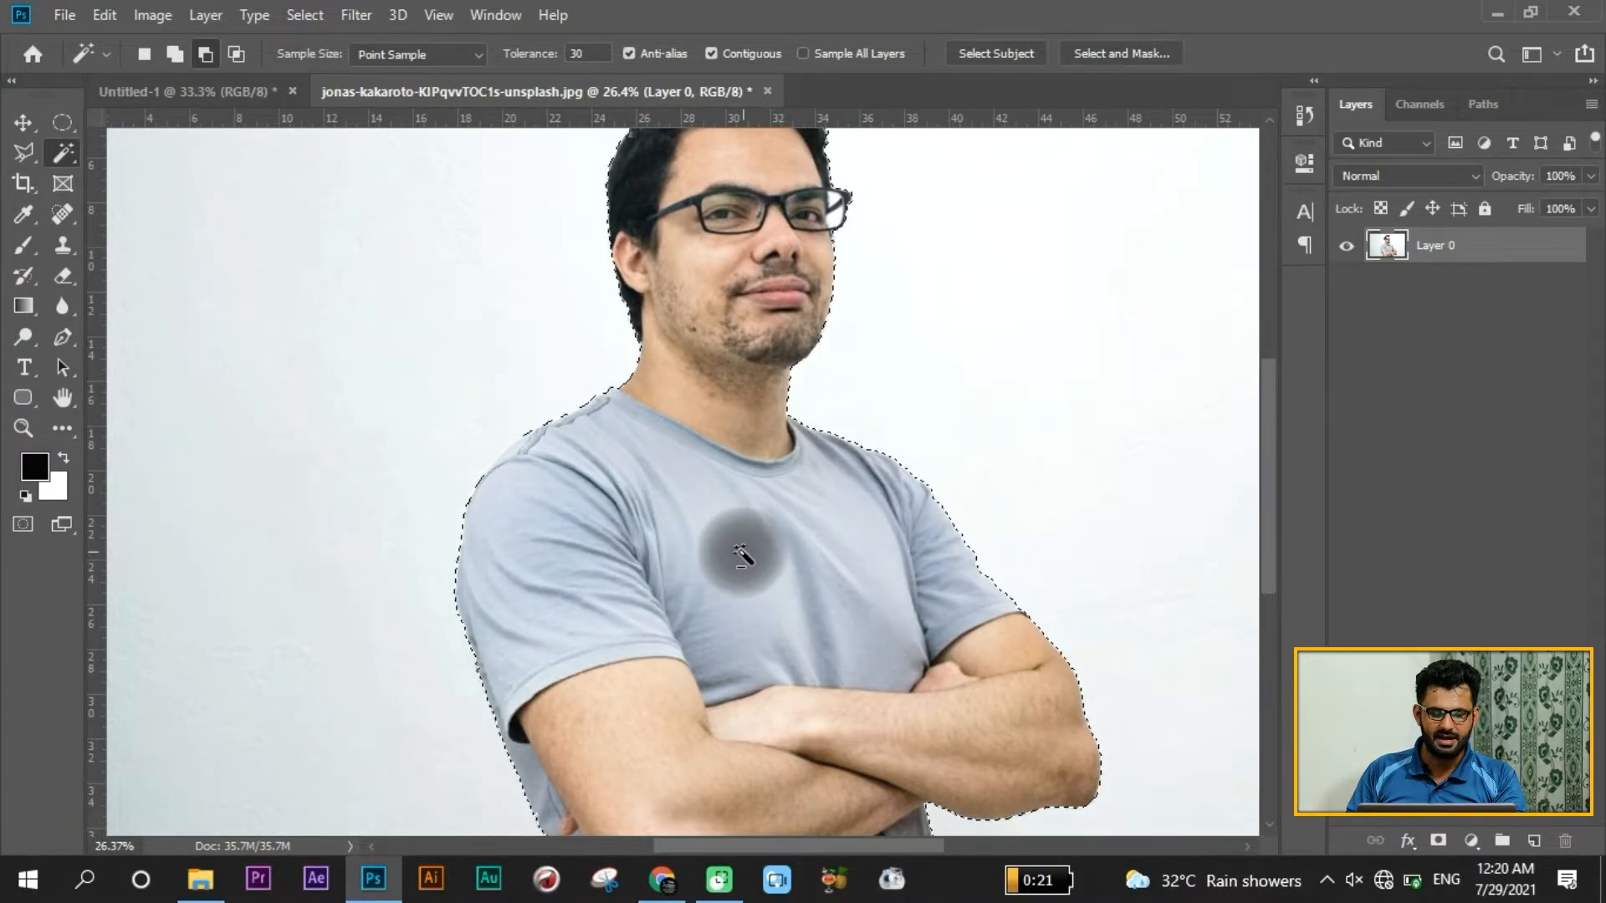
Step: Delete the selected background around the man from Layer 0 and clear the selection
scroll(753, 512, down, 3)
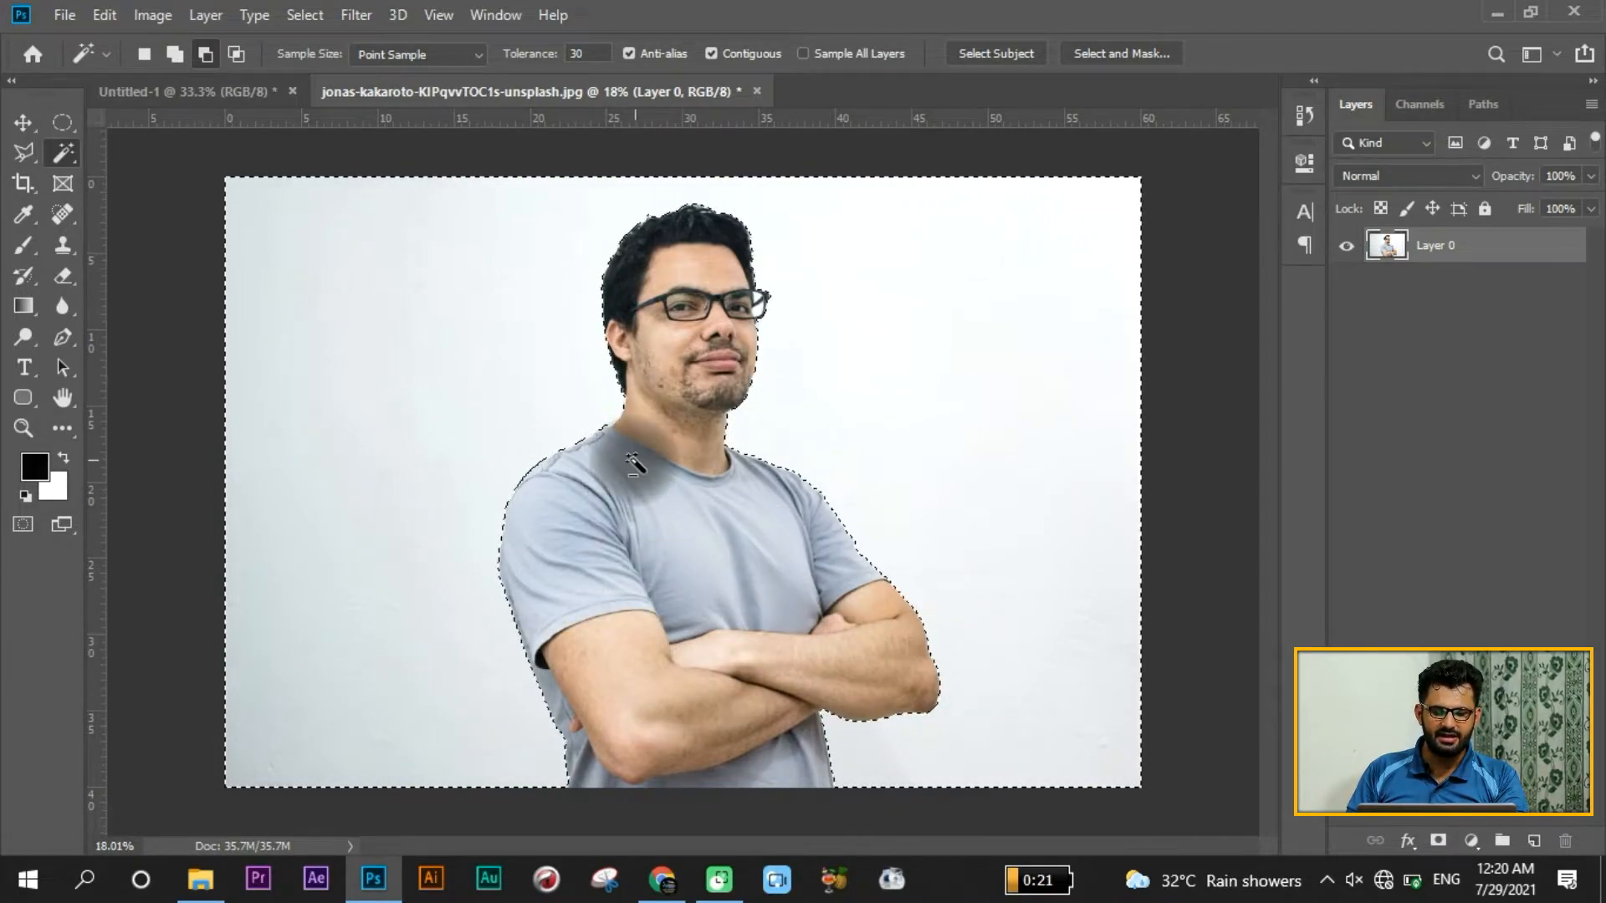
scroll(712, 236, up, 6)
scroll(711, 251, down, 6)
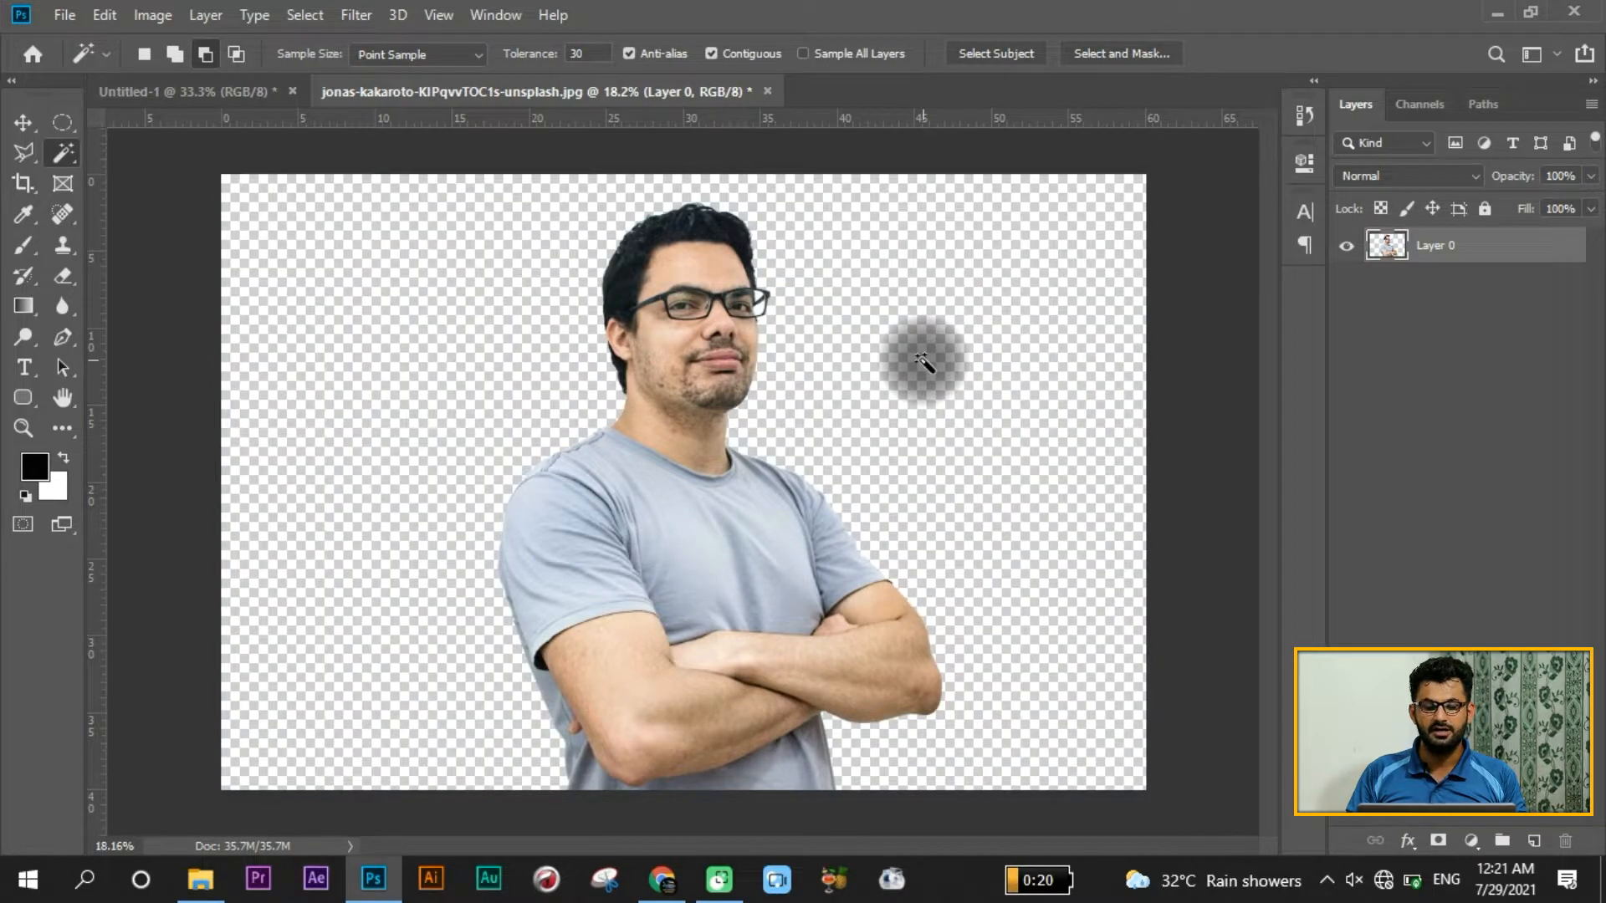
Step: Examine the cut-out's edges along the shirt, arms and hair against the transparent background
scroll(817, 587, up, 15)
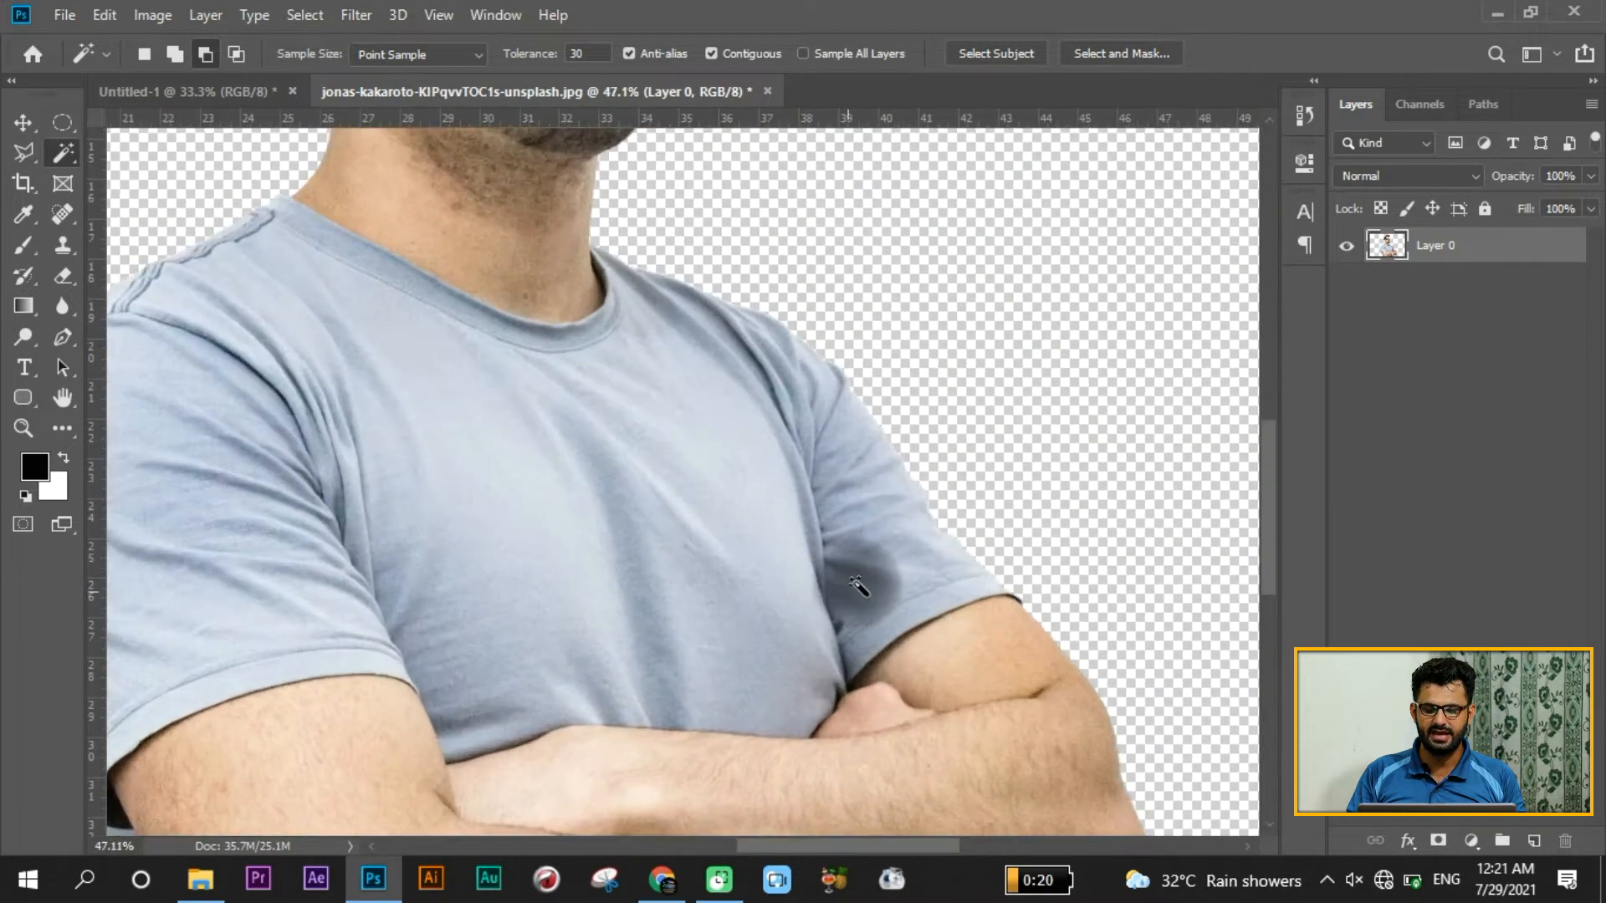
scroll(885, 550, up, 3)
scroll(891, 527, down, 8)
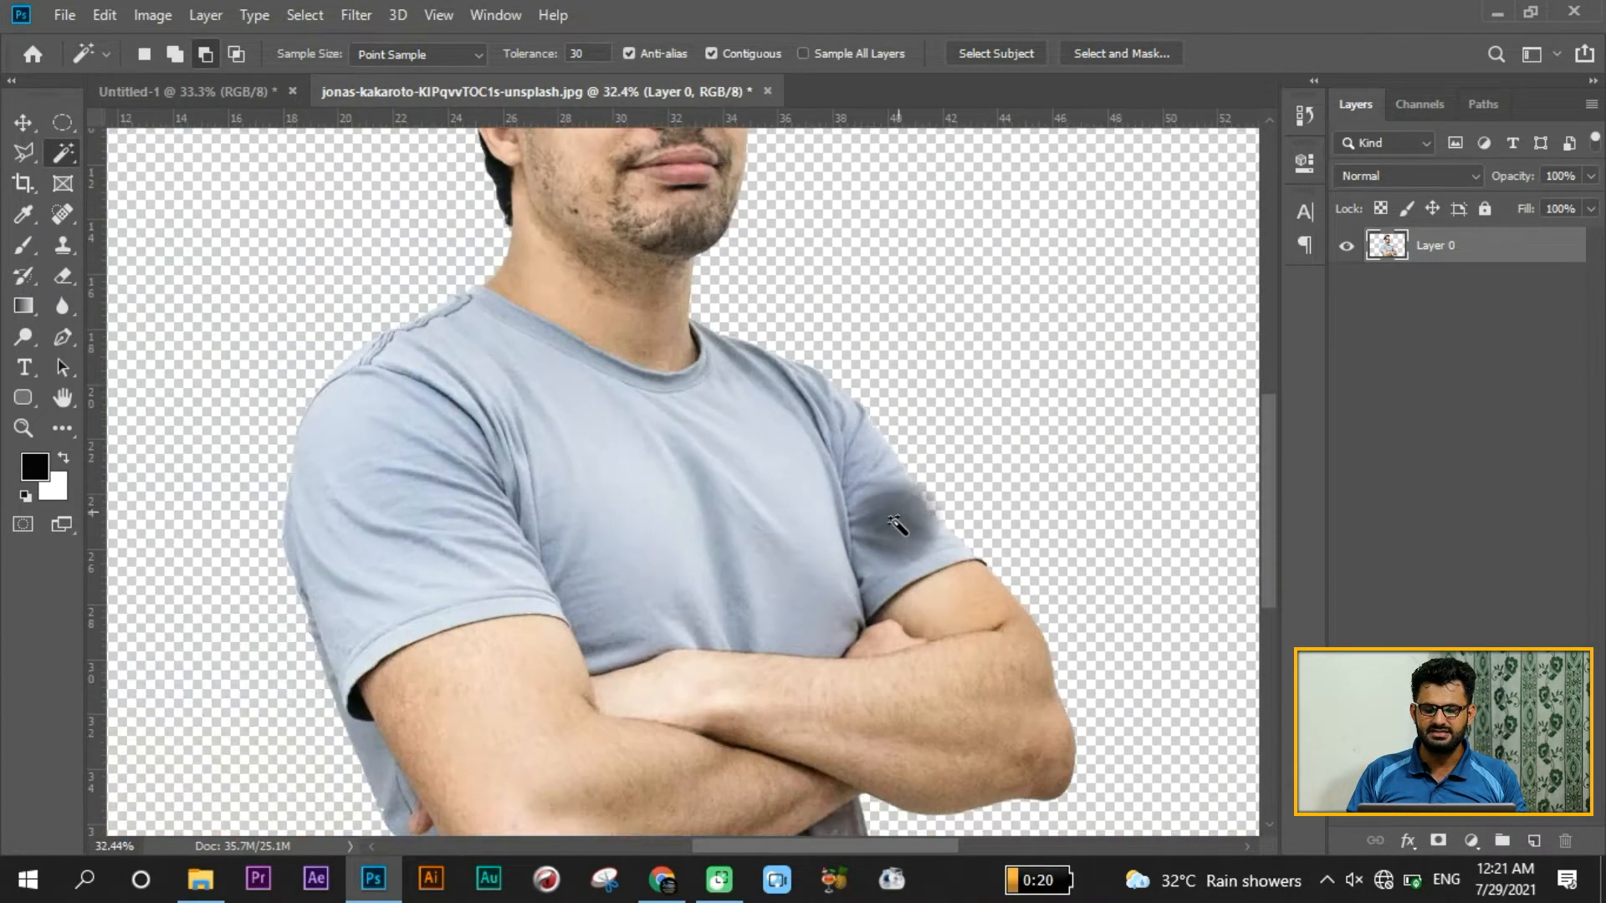
scroll(644, 167, up, 4)
scroll(644, 167, up, 10)
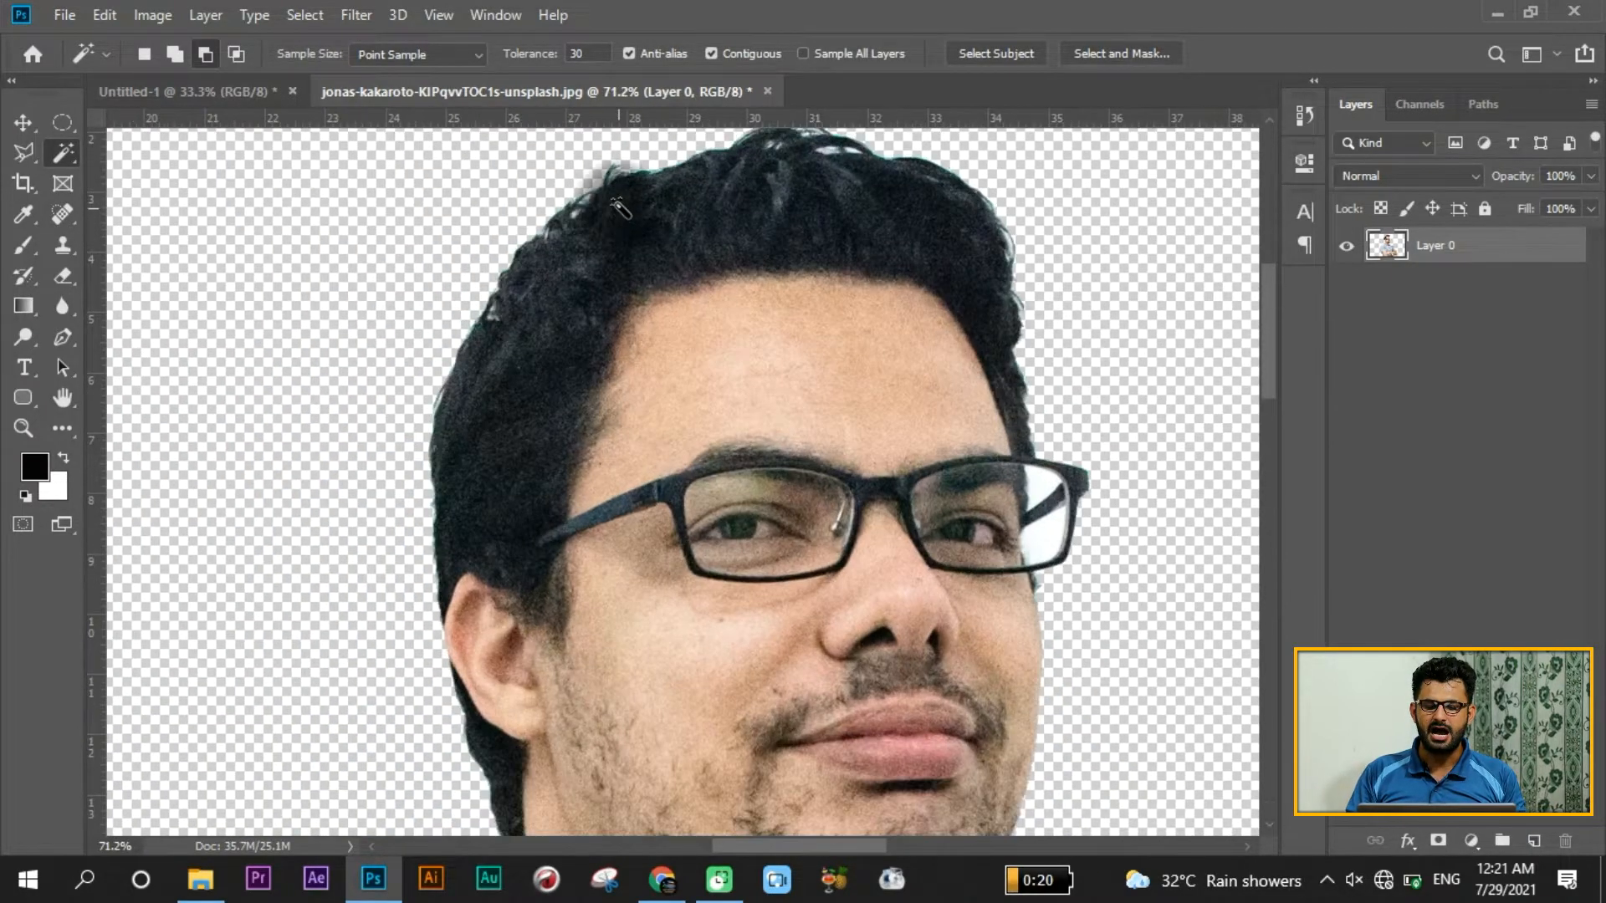
scroll(599, 506, down, 15)
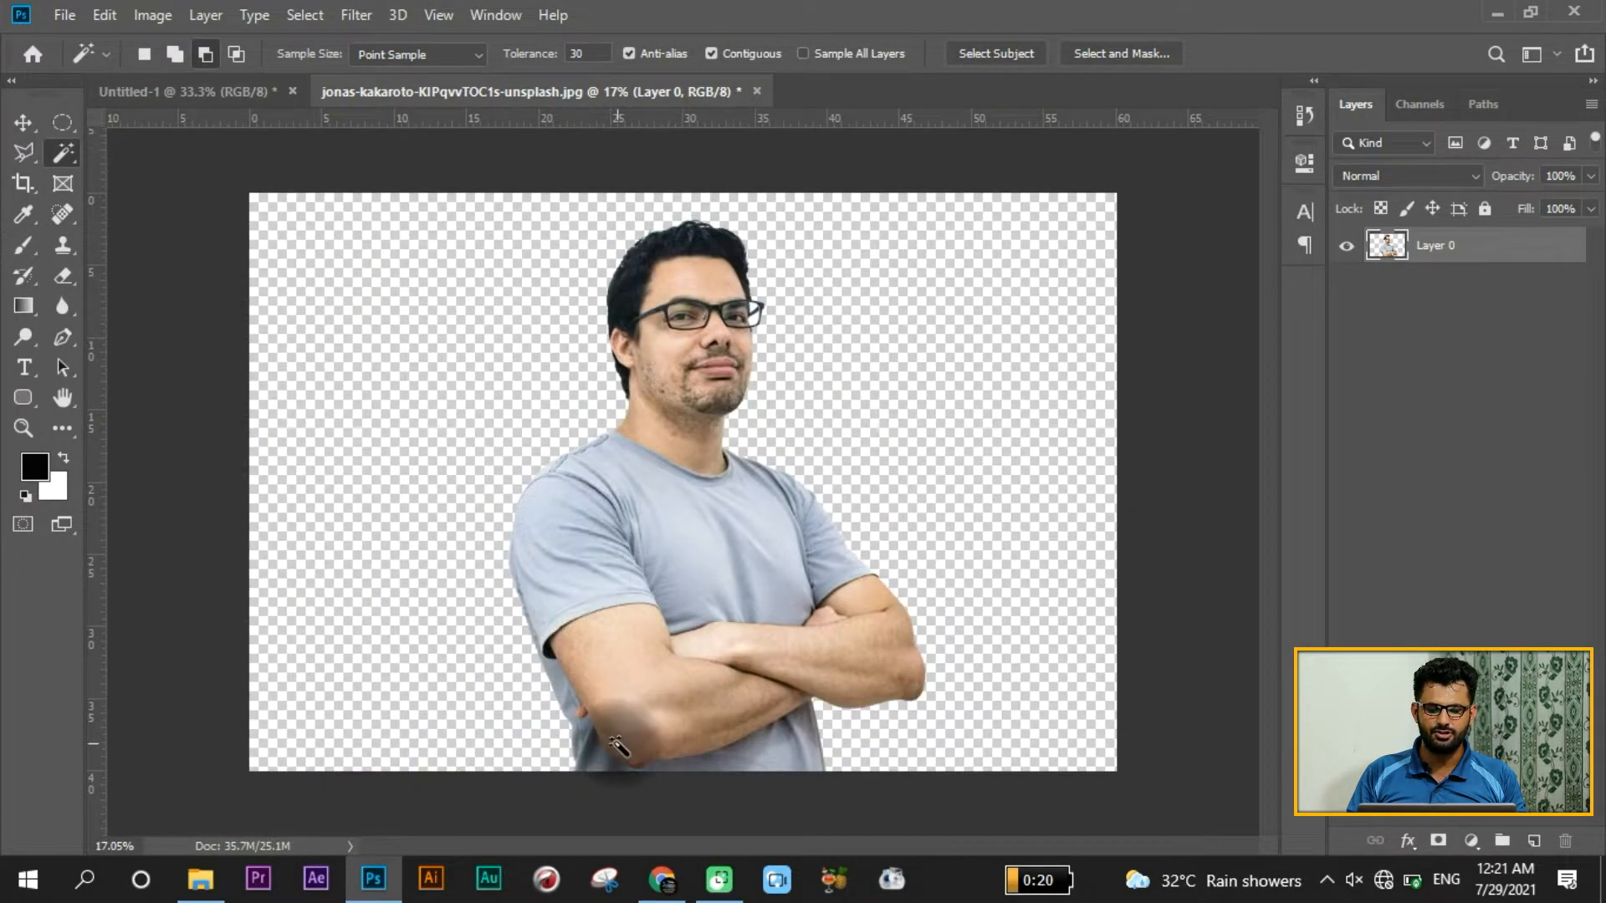
scroll(585, 669, up, 4)
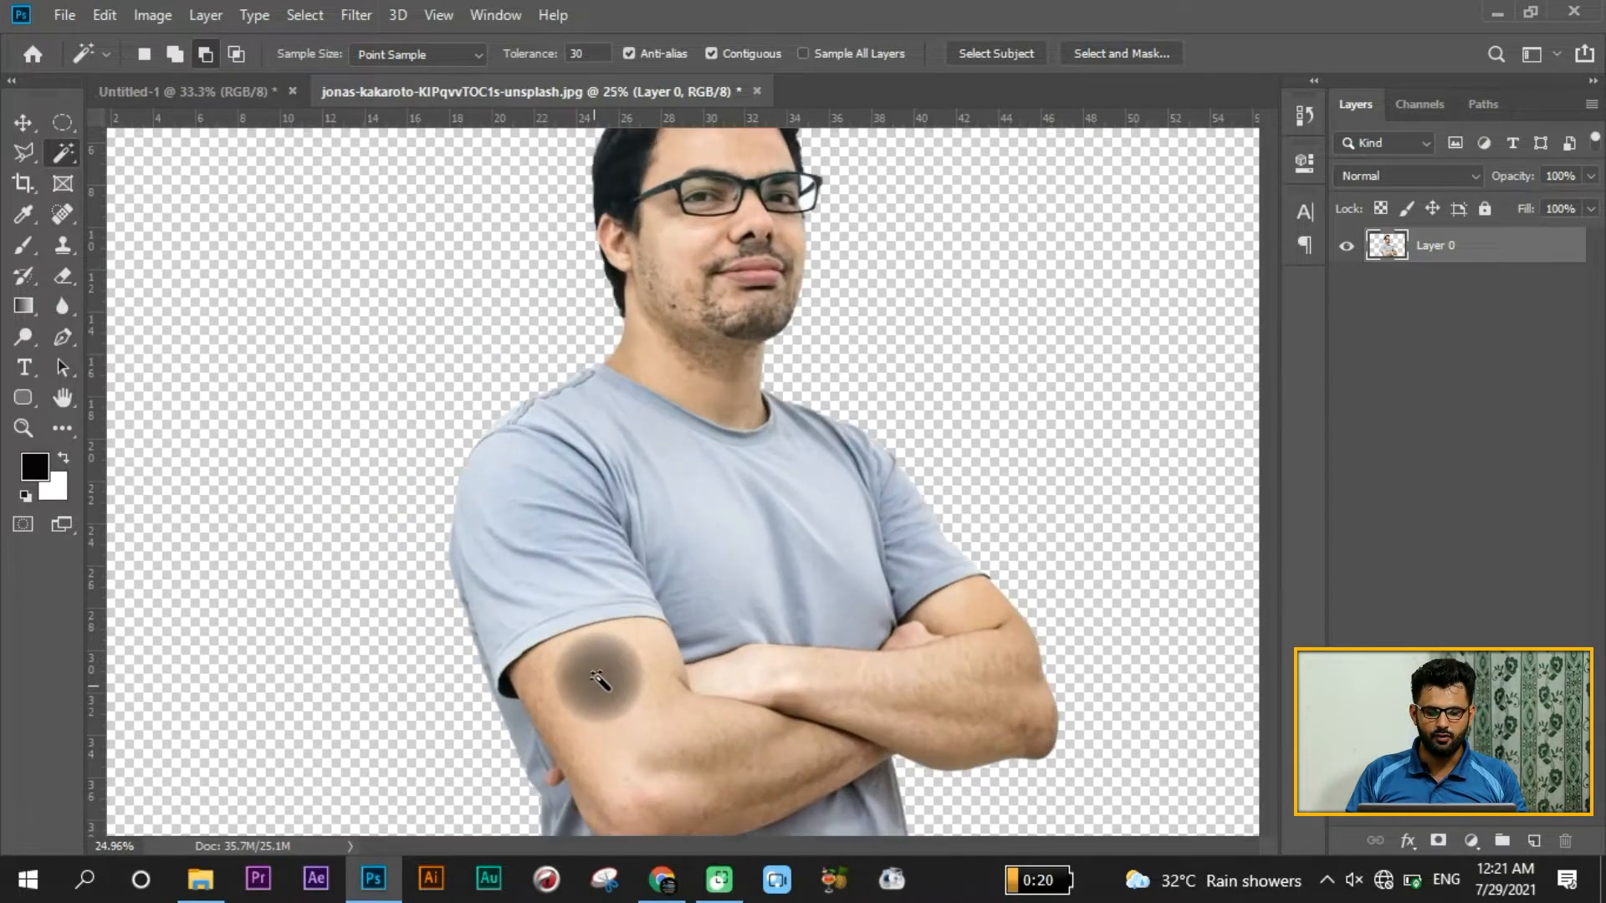
scroll(598, 435, down, 2)
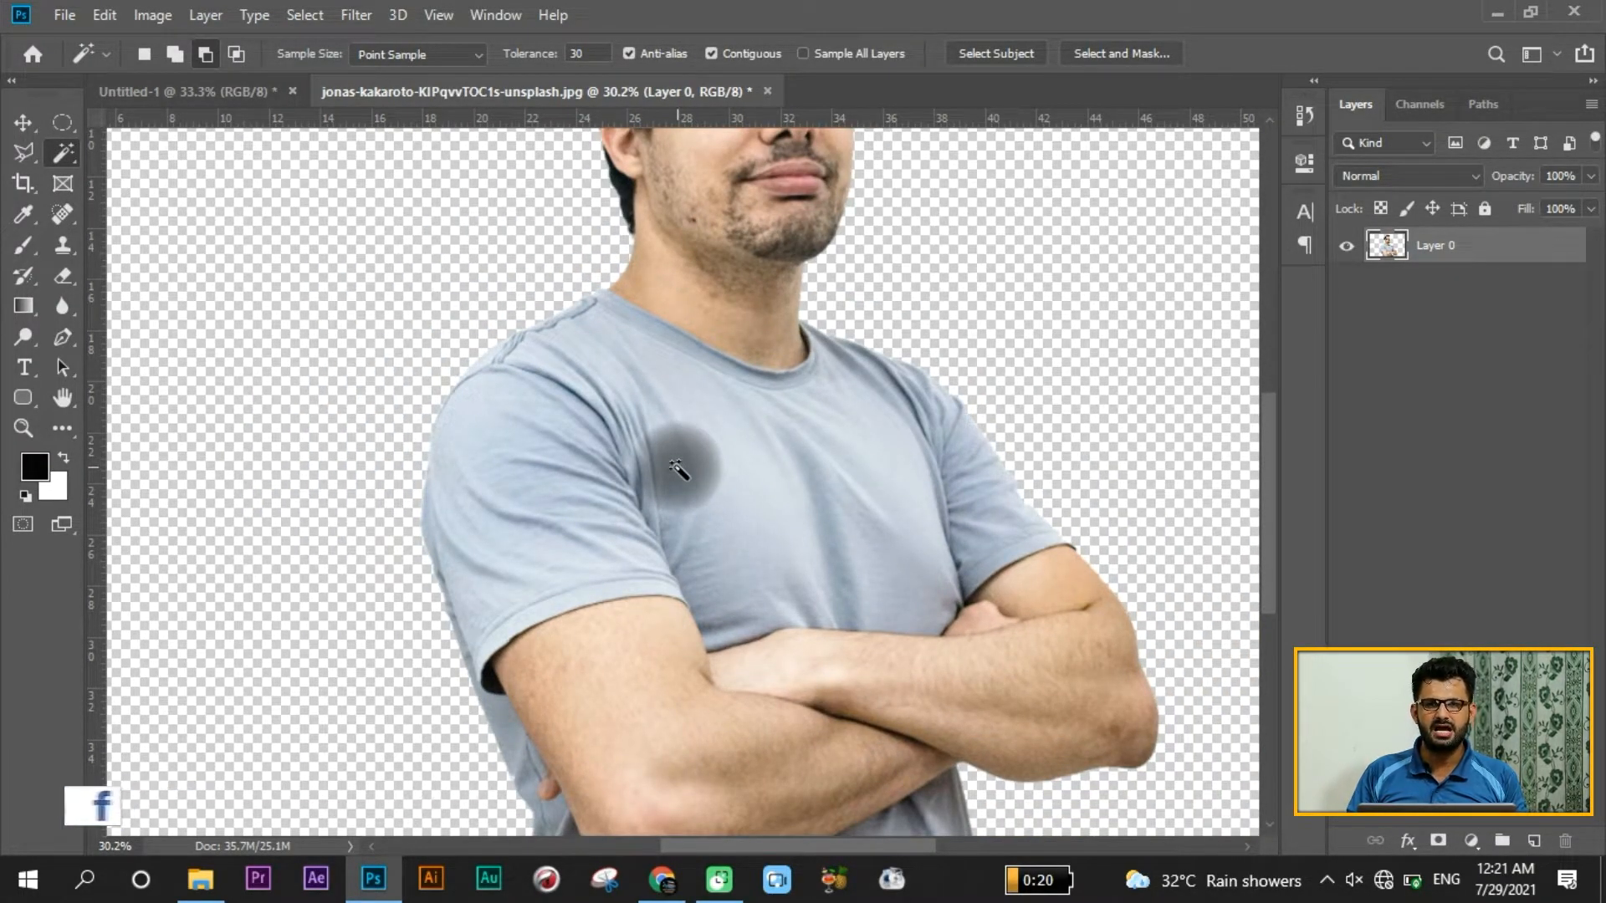
Step: Undo the background deletion and deselection to restore the active selection around the man
key(ctrl+z)
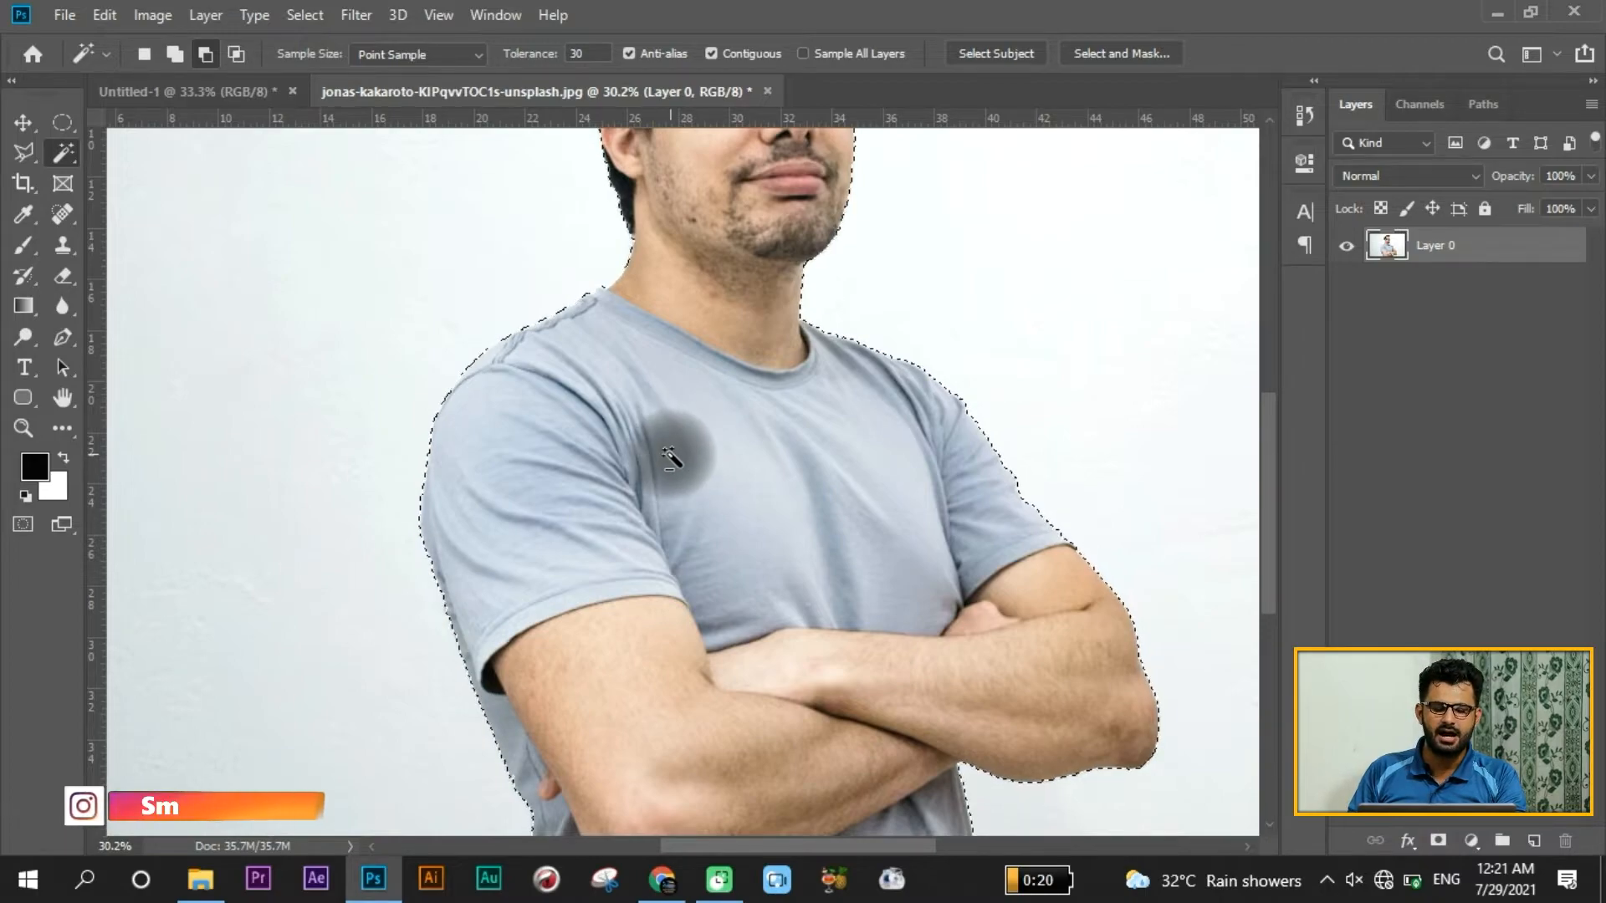
scroll(667, 449, down, 1)
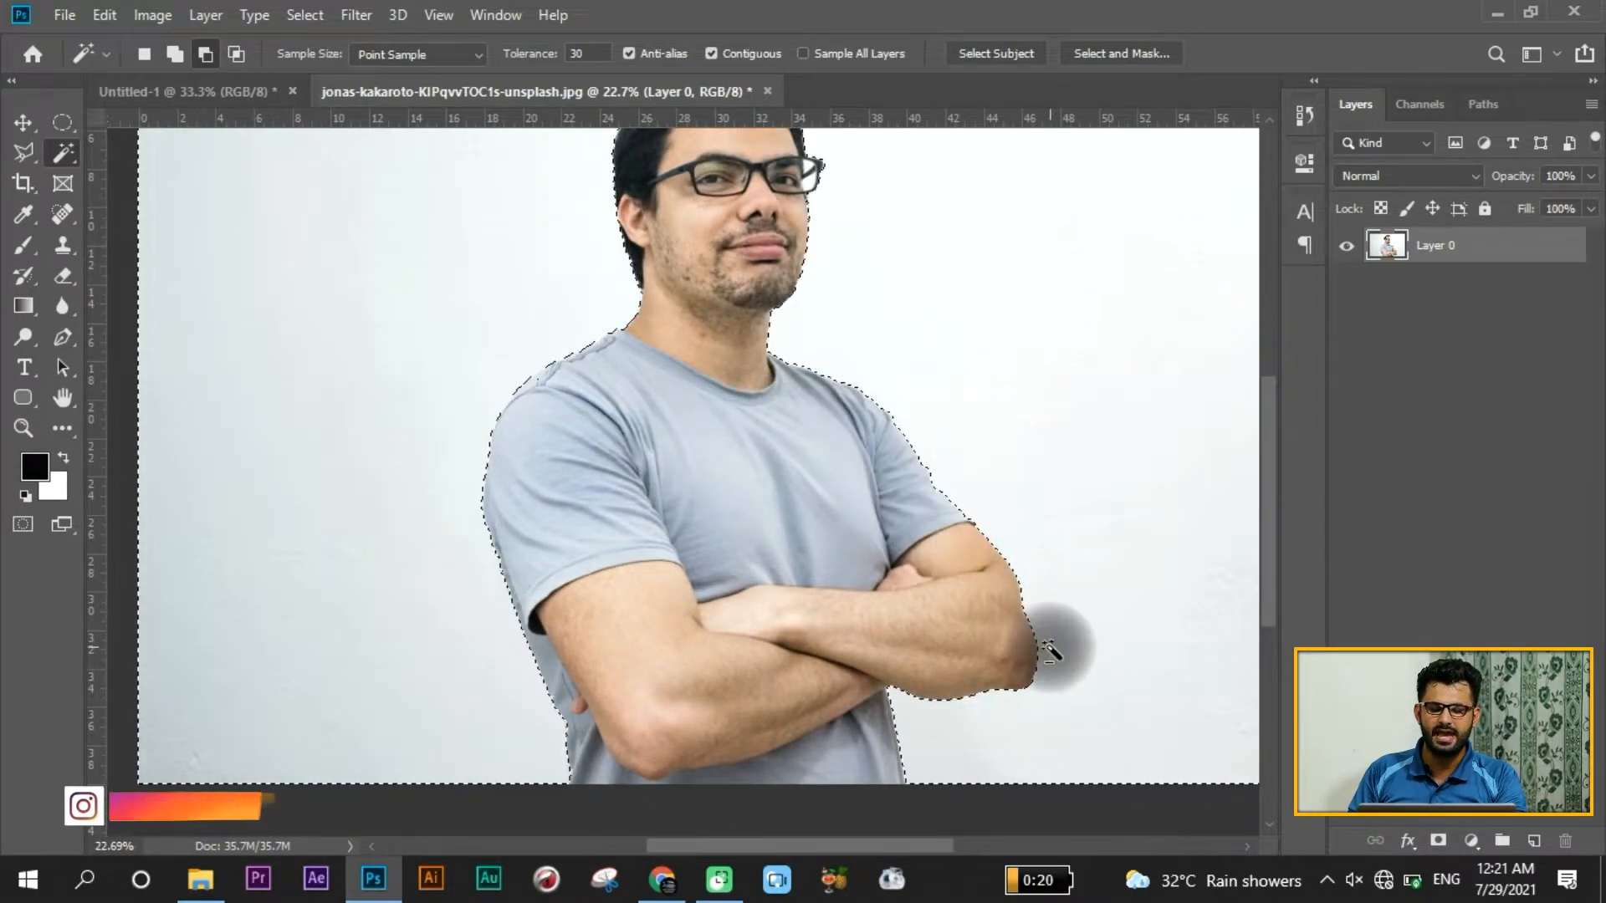
scroll(961, 502, up, 4)
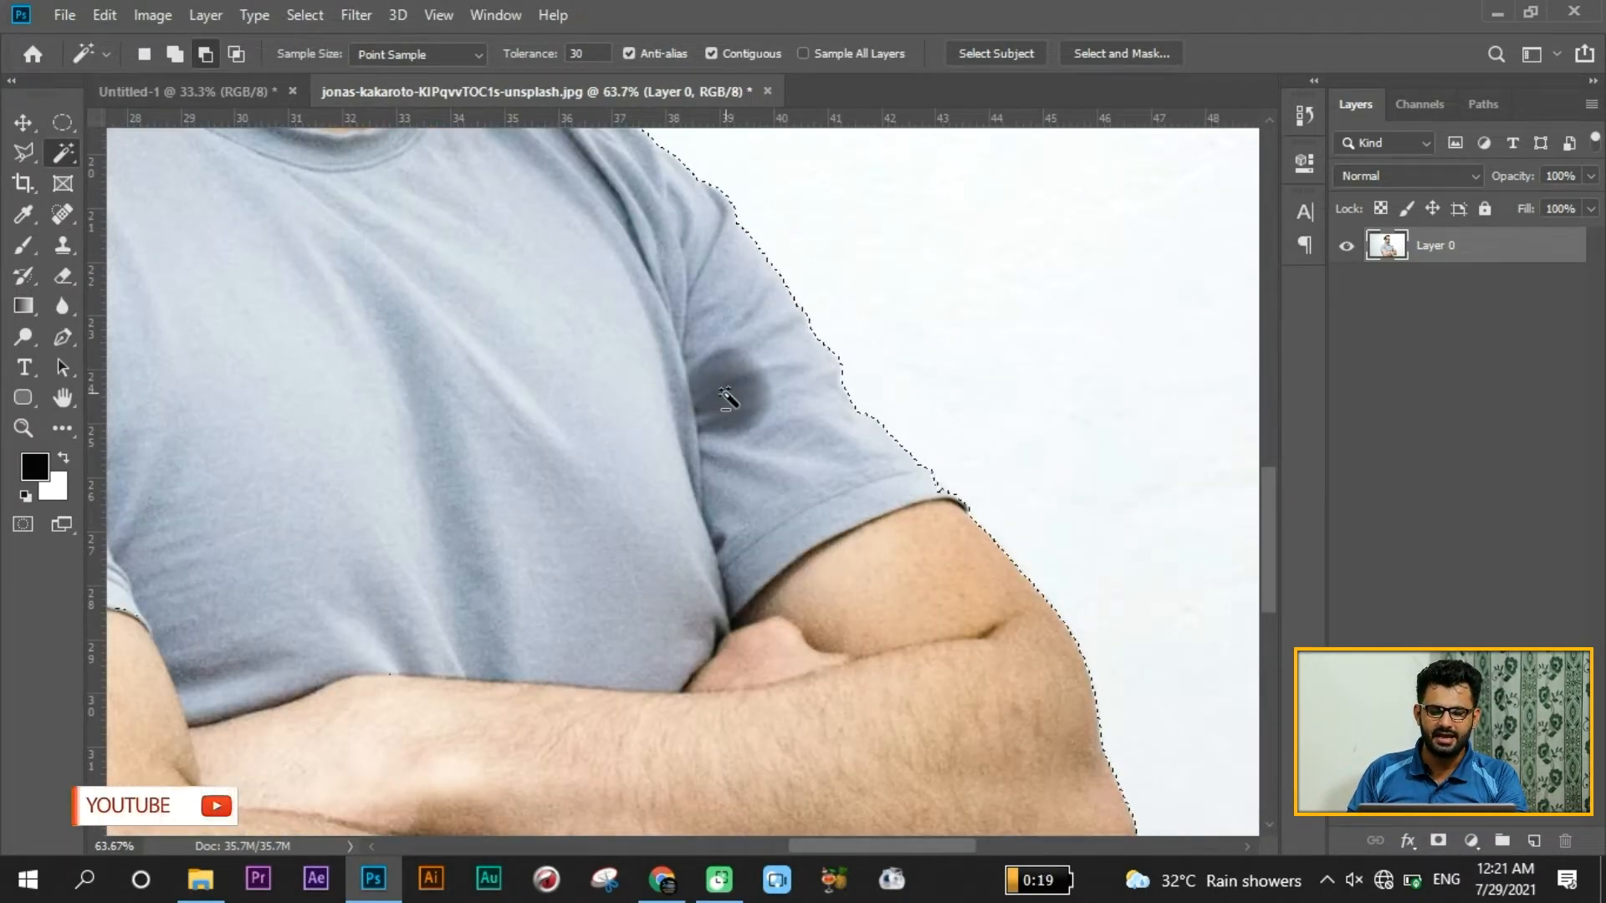
scroll(720, 376, down, 4)
scroll(764, 352, up, 3)
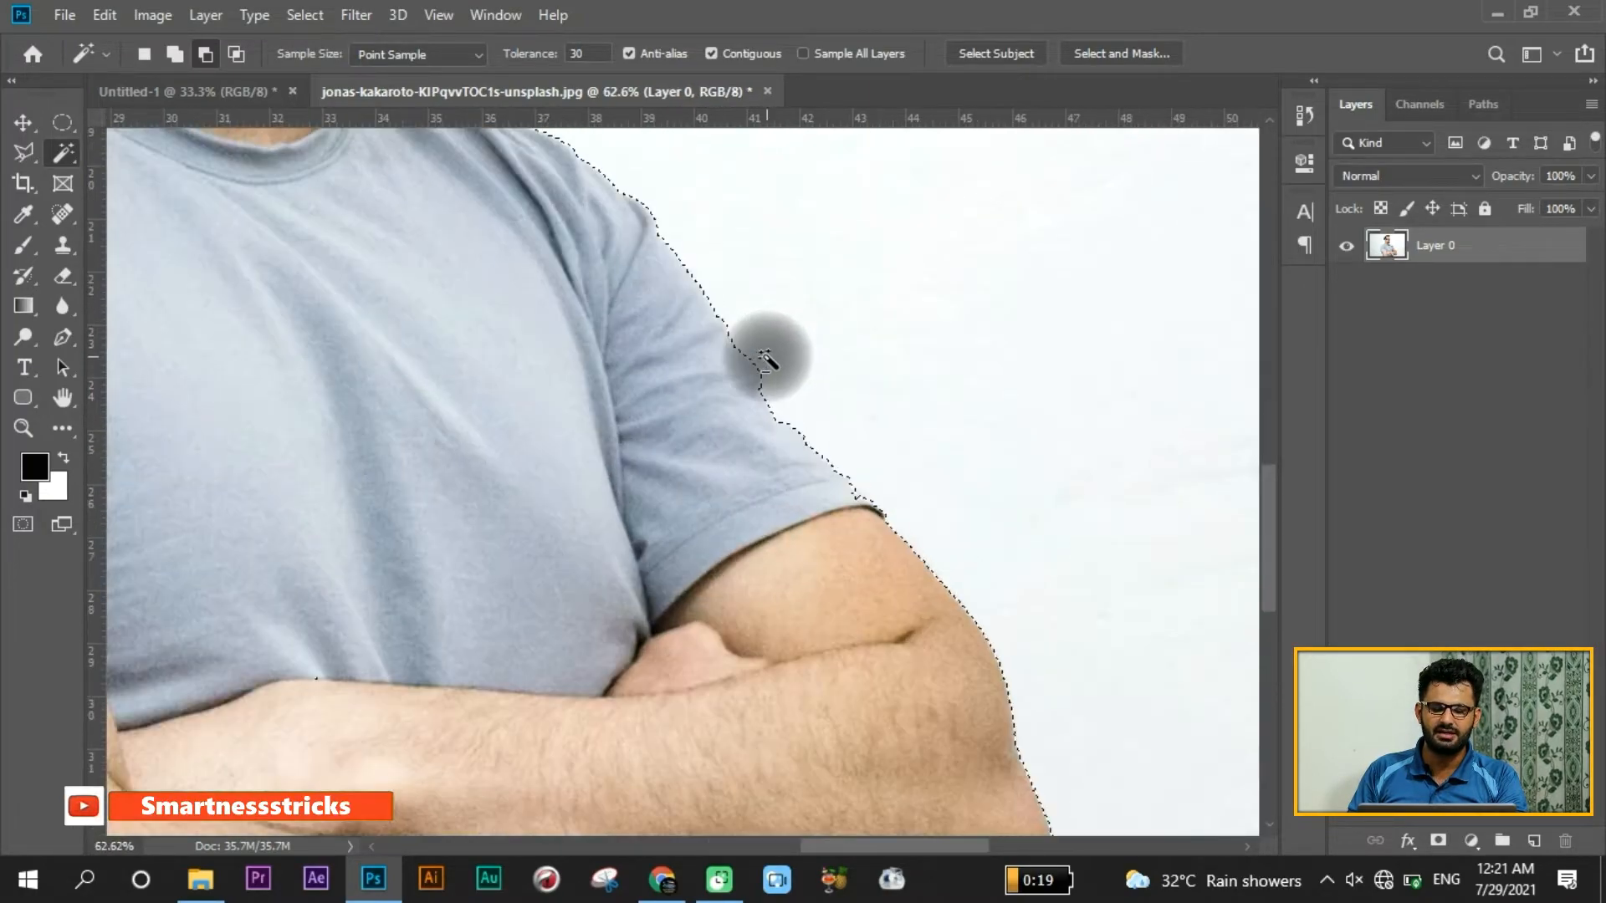
scroll(886, 594, down, 5)
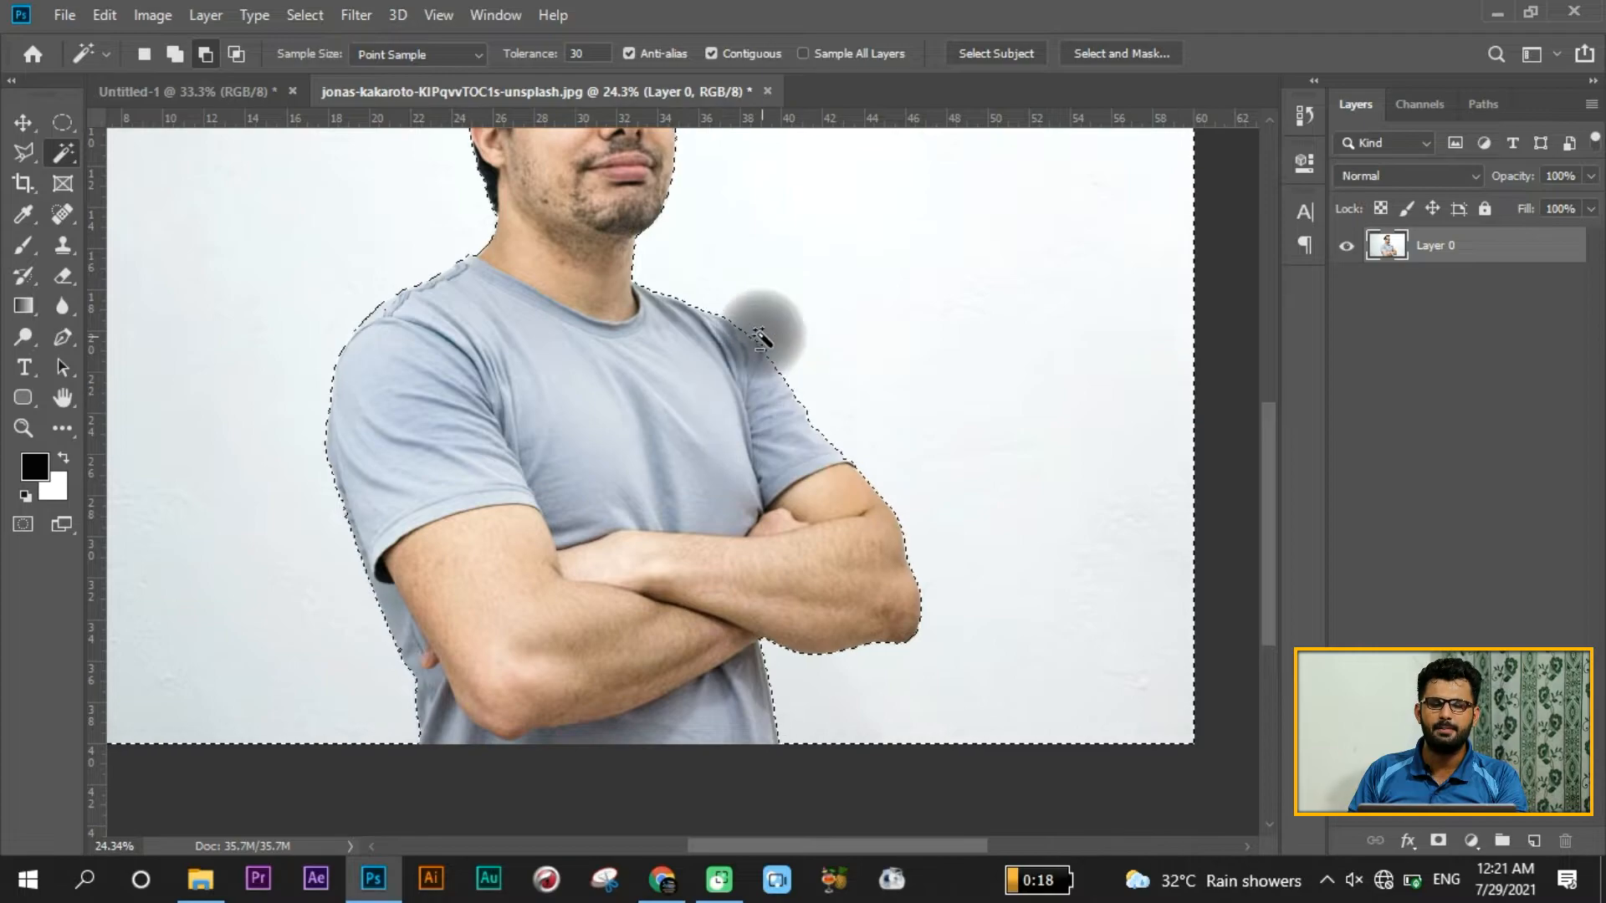
Step: Feather the background selection with a radius of 1 pixel
right_click(614, 414)
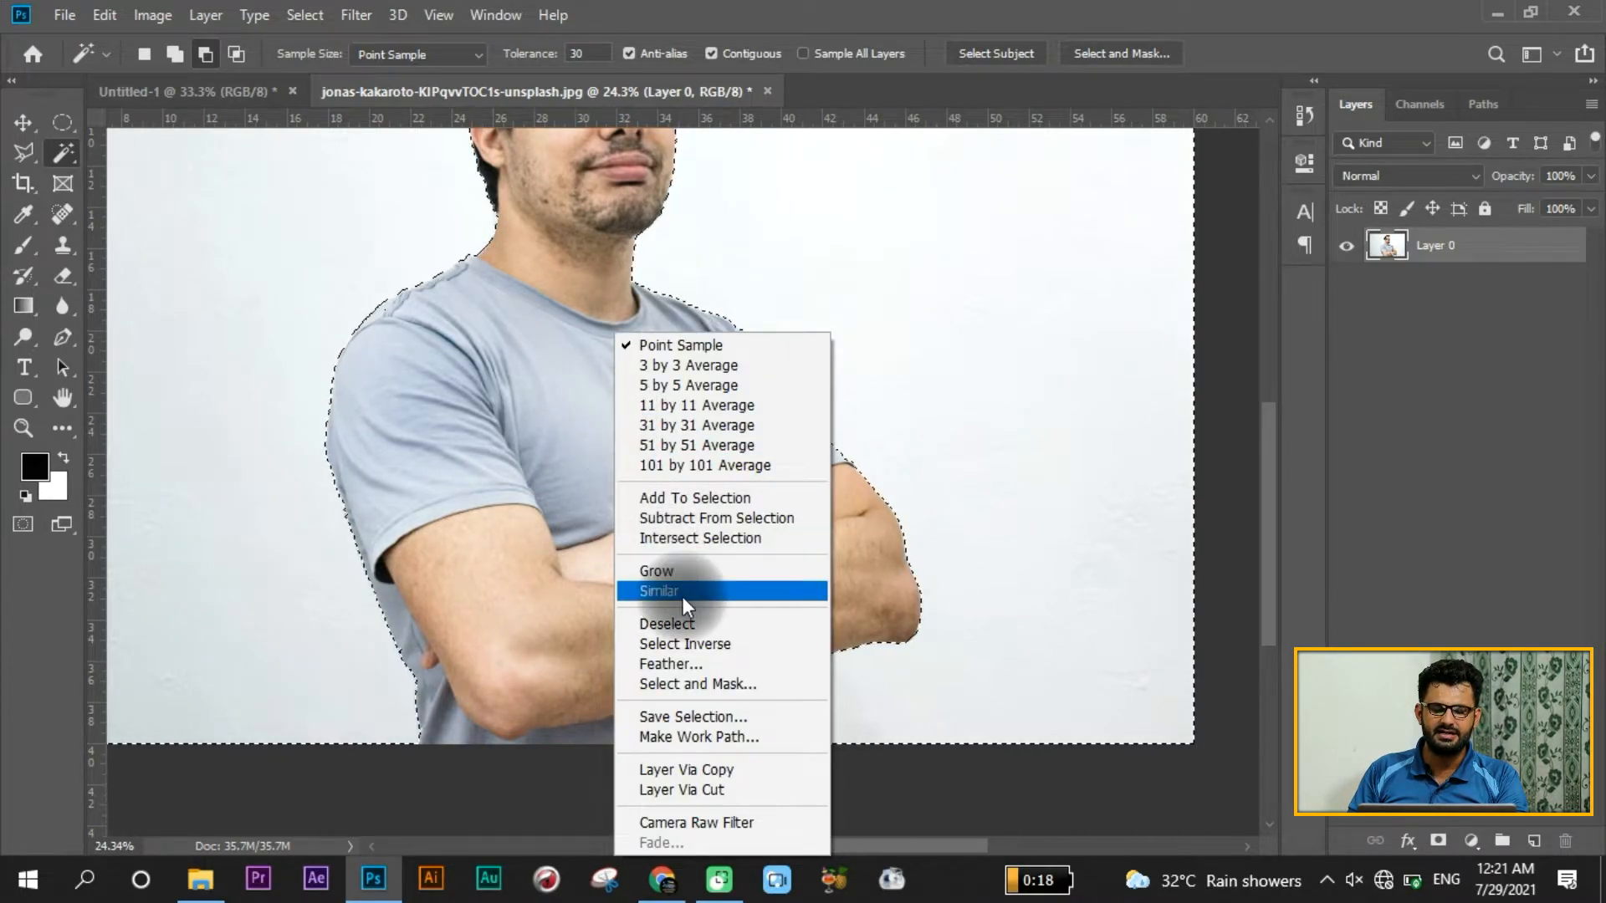
click(674, 661)
drag(740, 271, 731, 276)
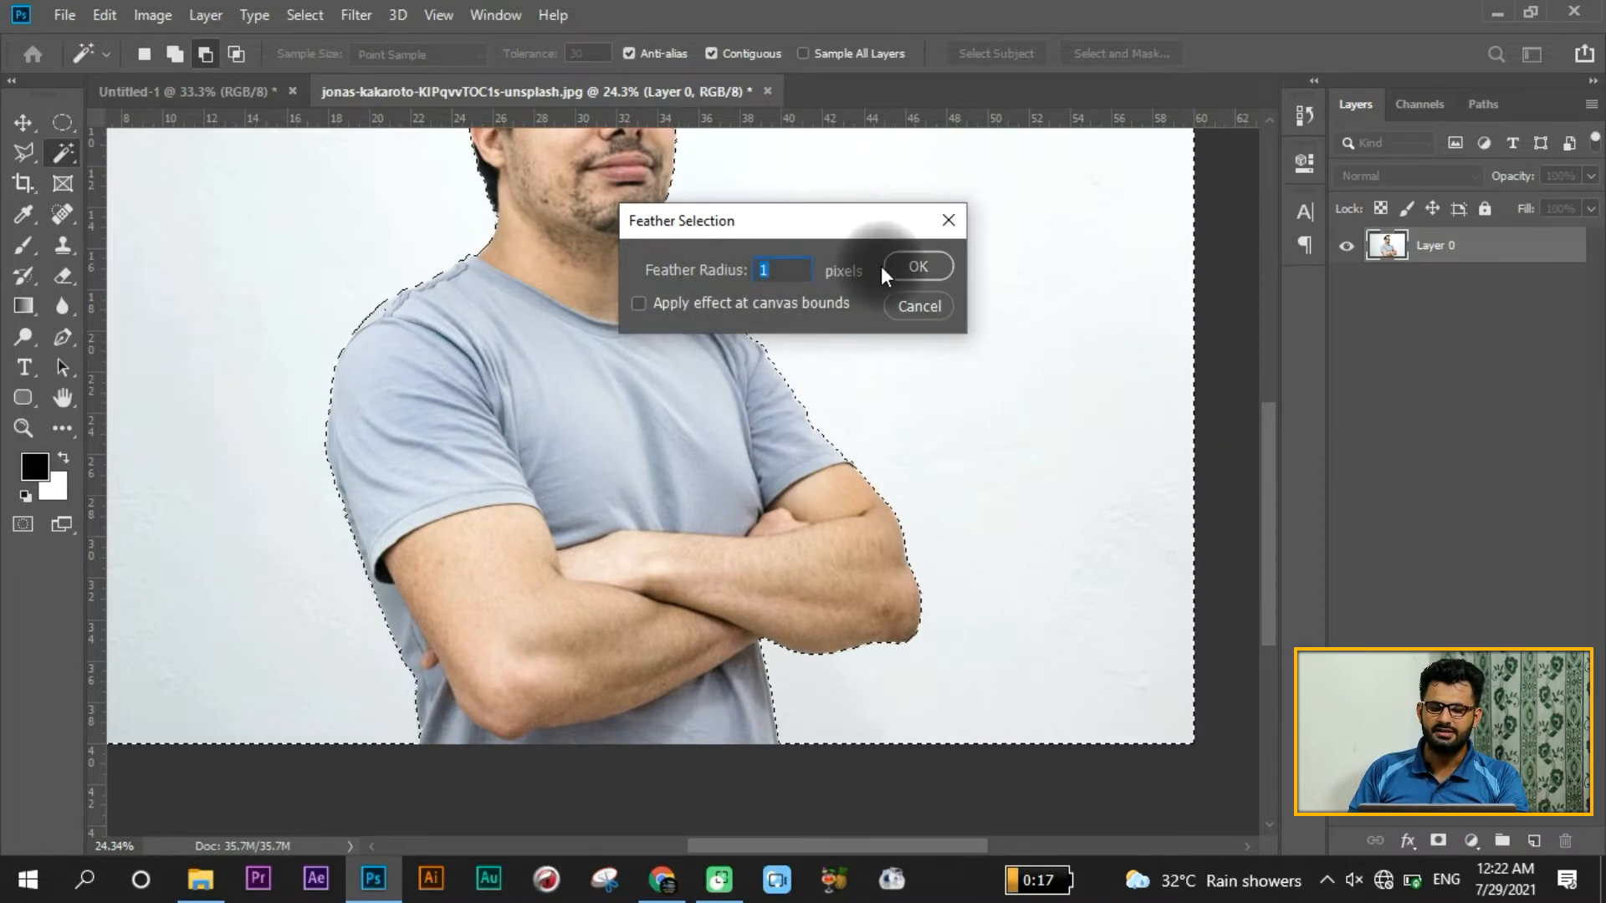
click(903, 266)
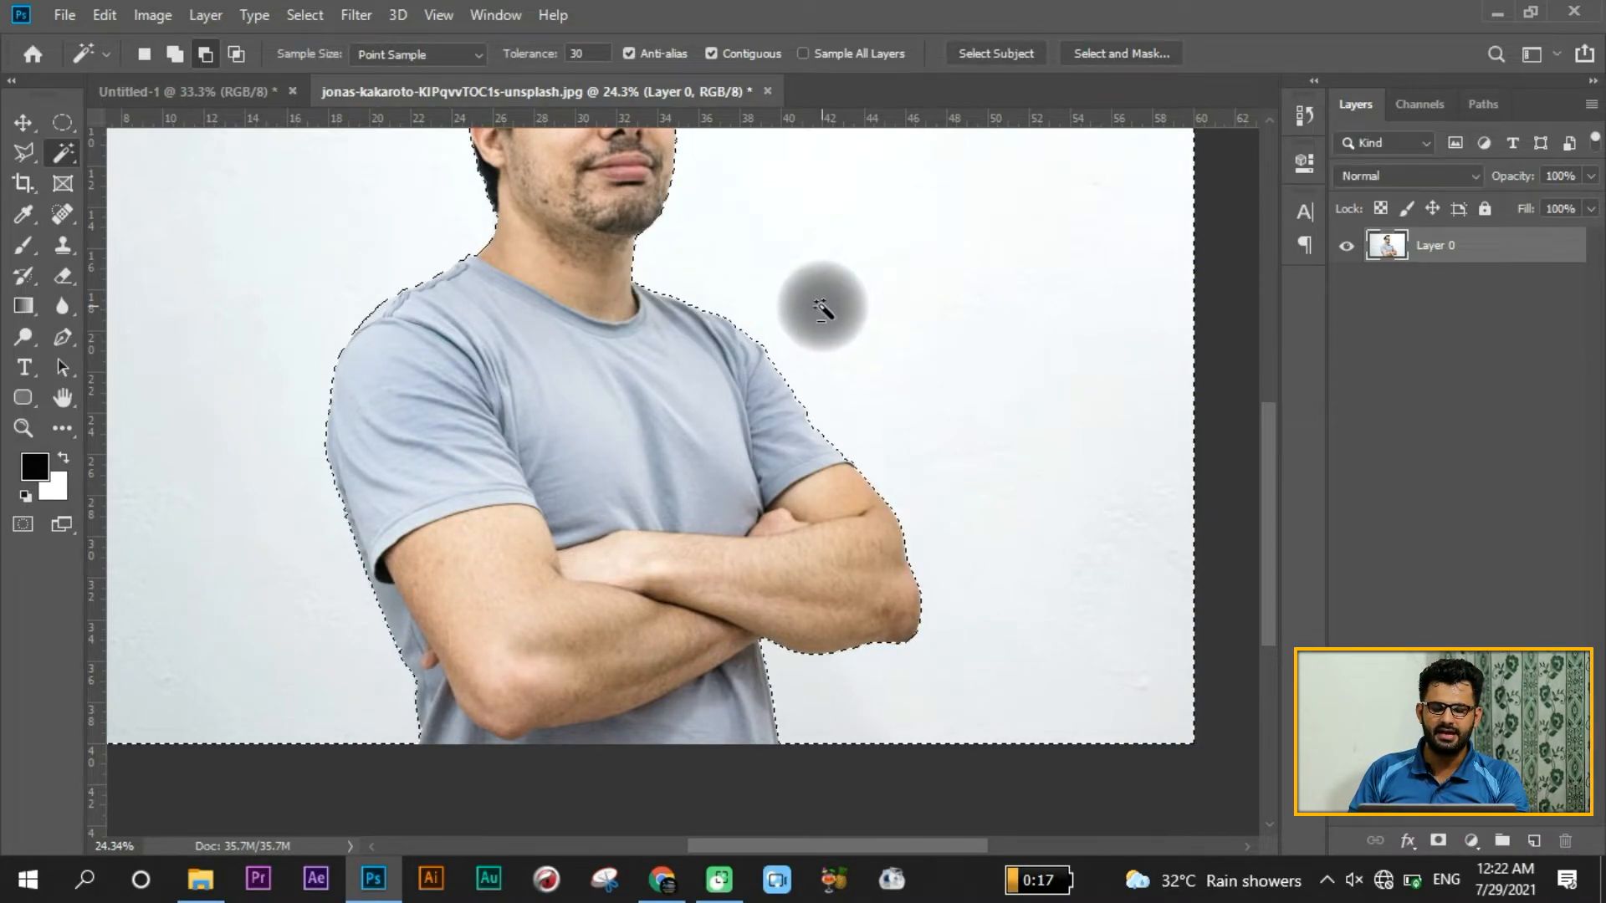
Step: Delete the feathered background selection from Layer 0 and deselect
key(Delete)
key(ctrl+d)
scroll(733, 458, down, 3)
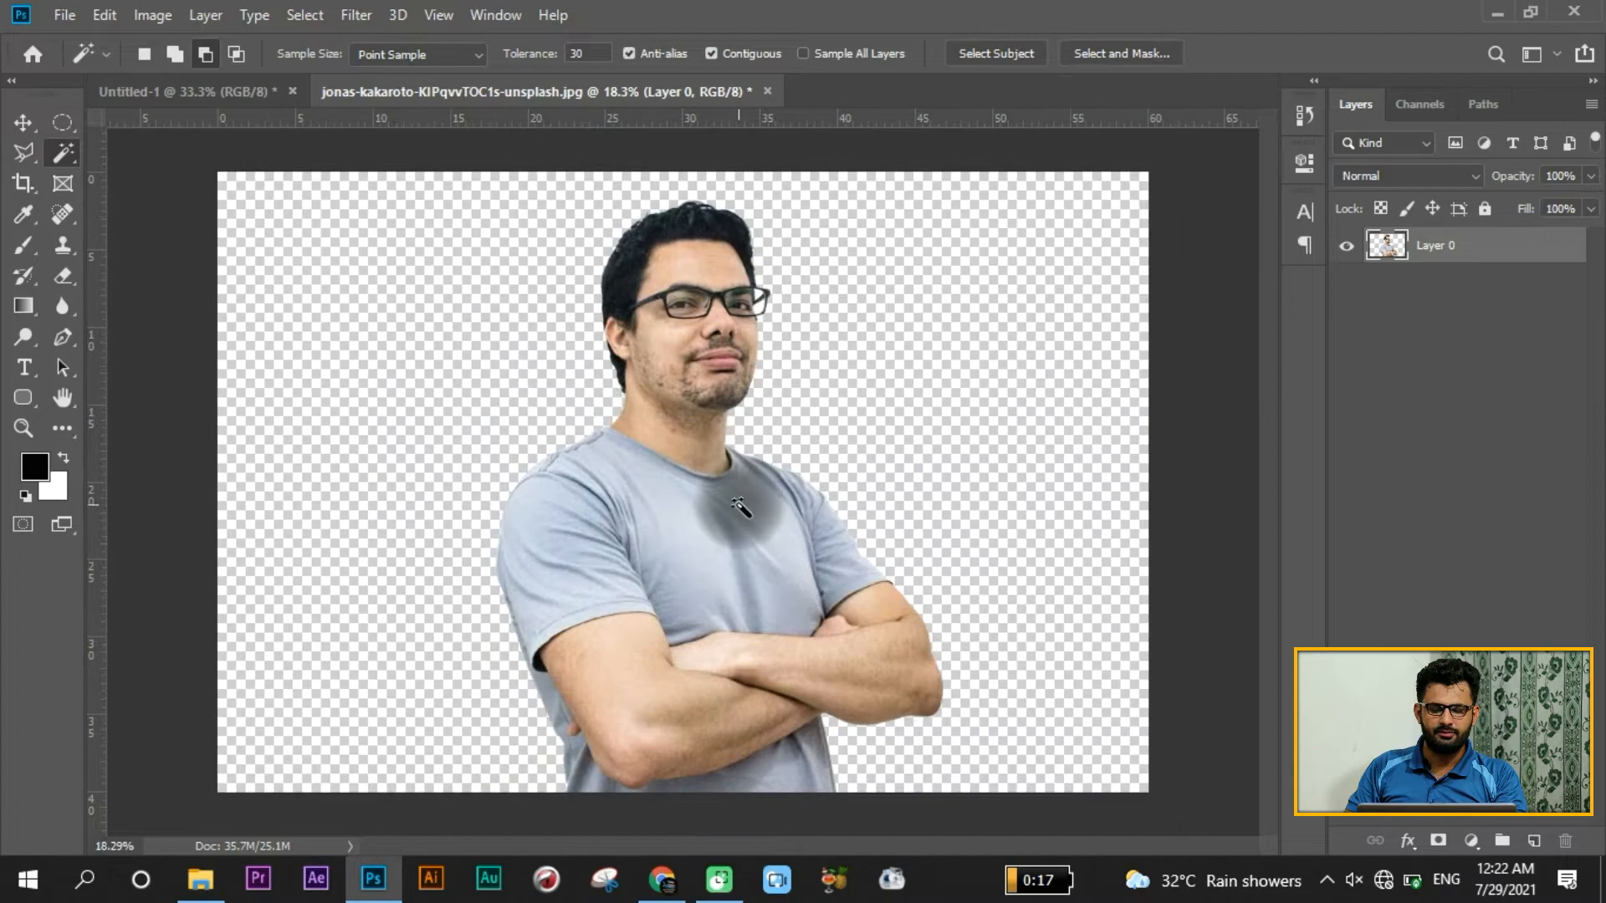
scroll(739, 492, up, 1)
scroll(745, 481, up, 2)
scroll(757, 467, down, 3)
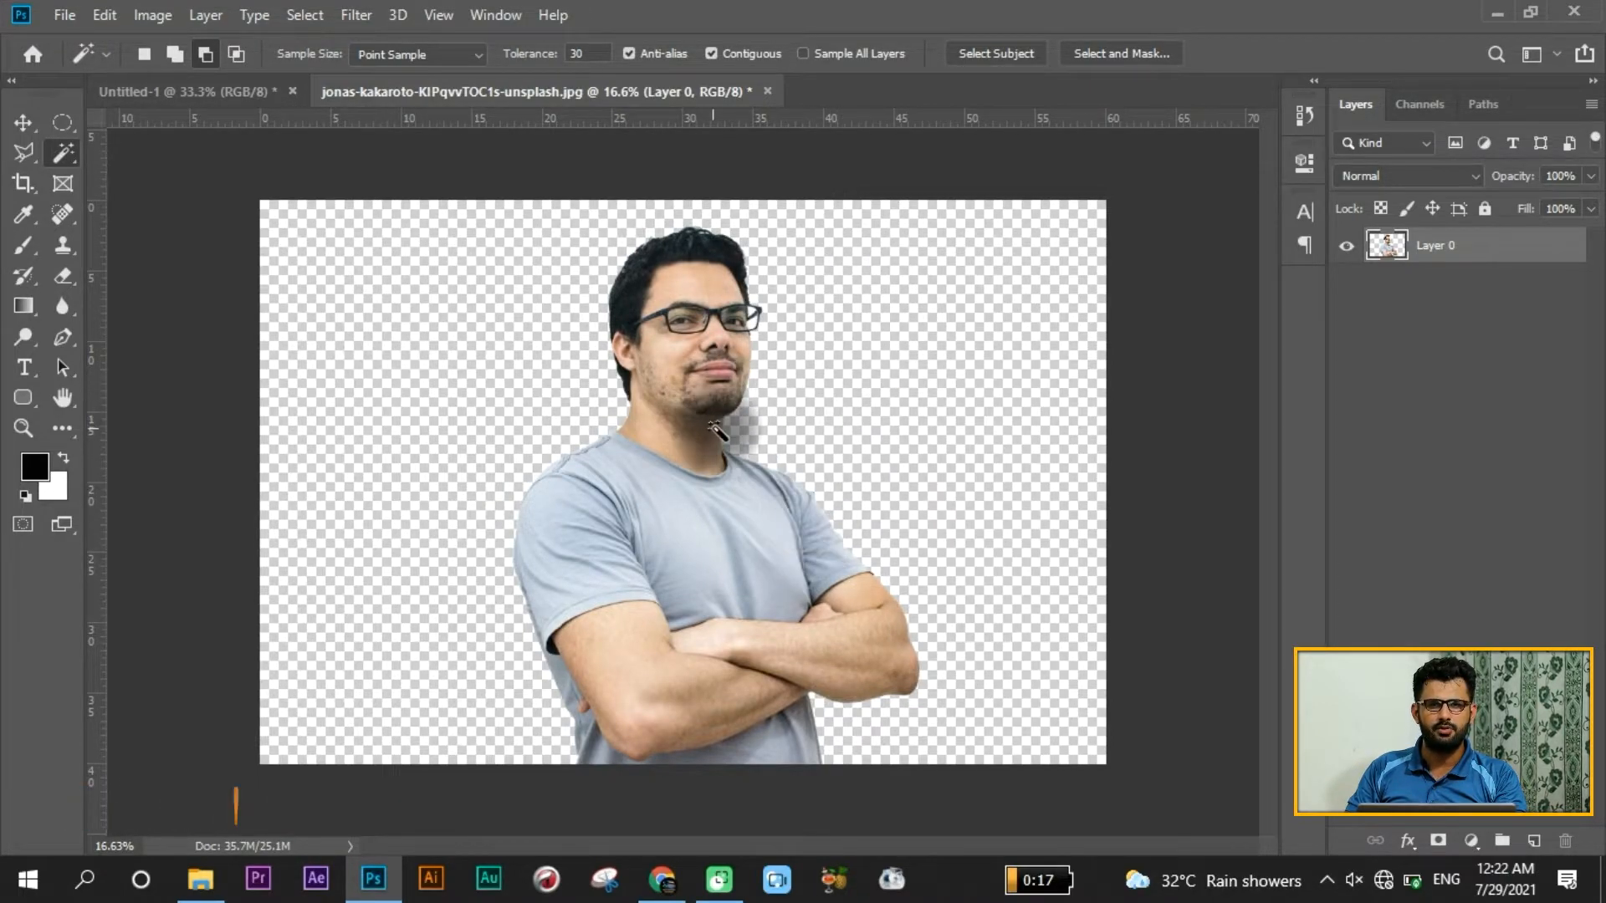
Step: Draw a black rectangle shape of about 4335 by 2892 px over the whole canvas with the Rectangle tool
click(32, 402)
click(136, 396)
click(23, 398)
click(120, 402)
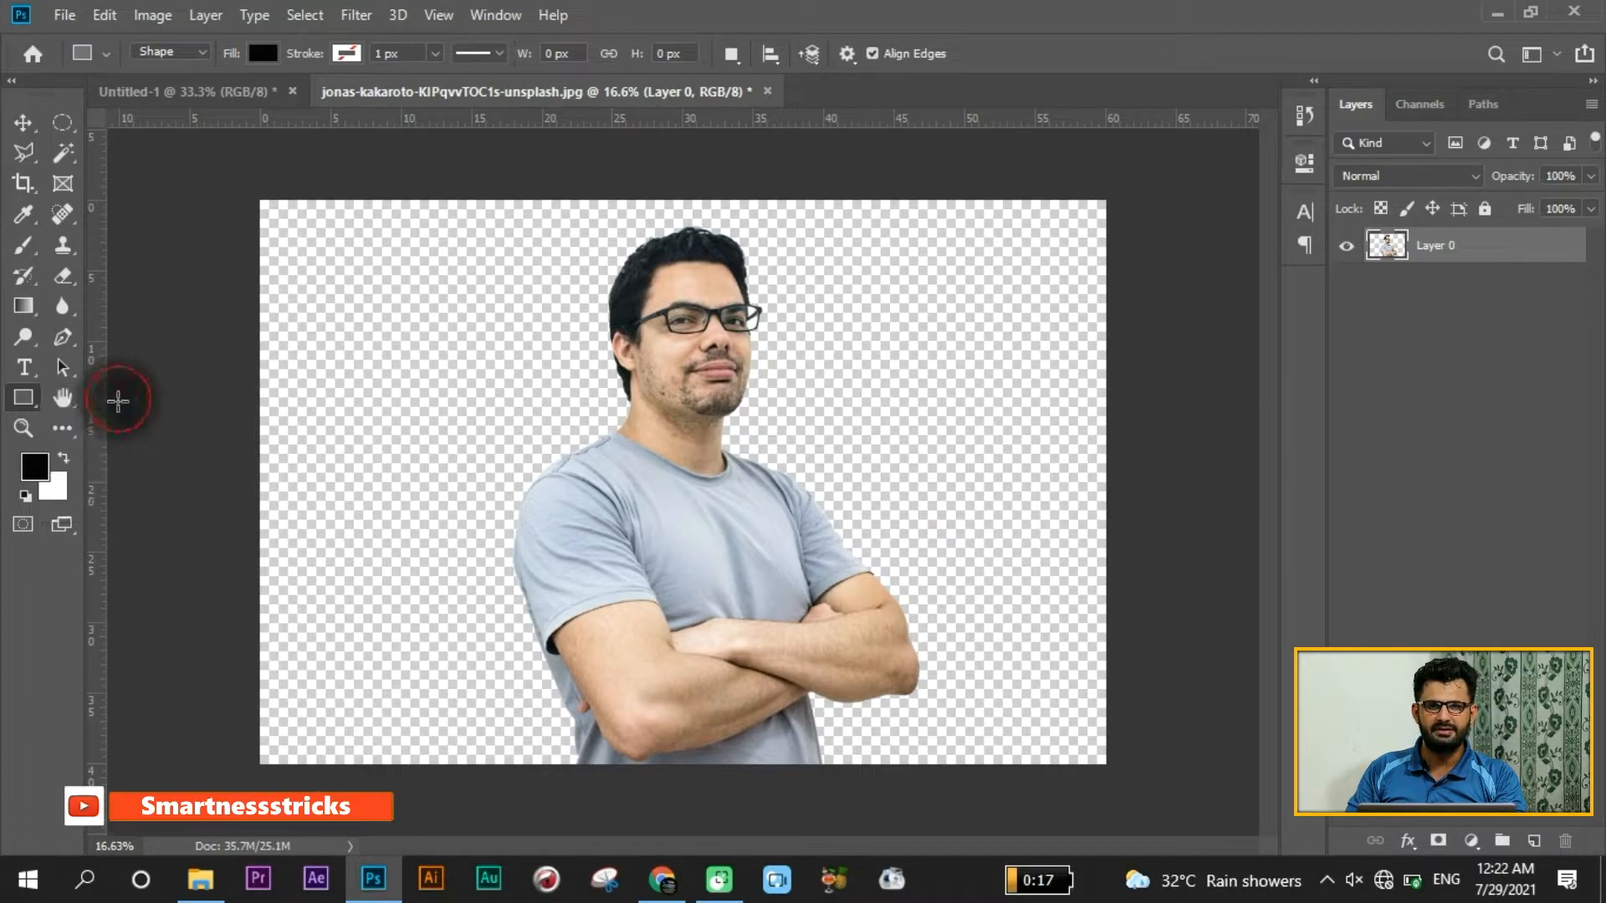
drag(258, 197, 1104, 761)
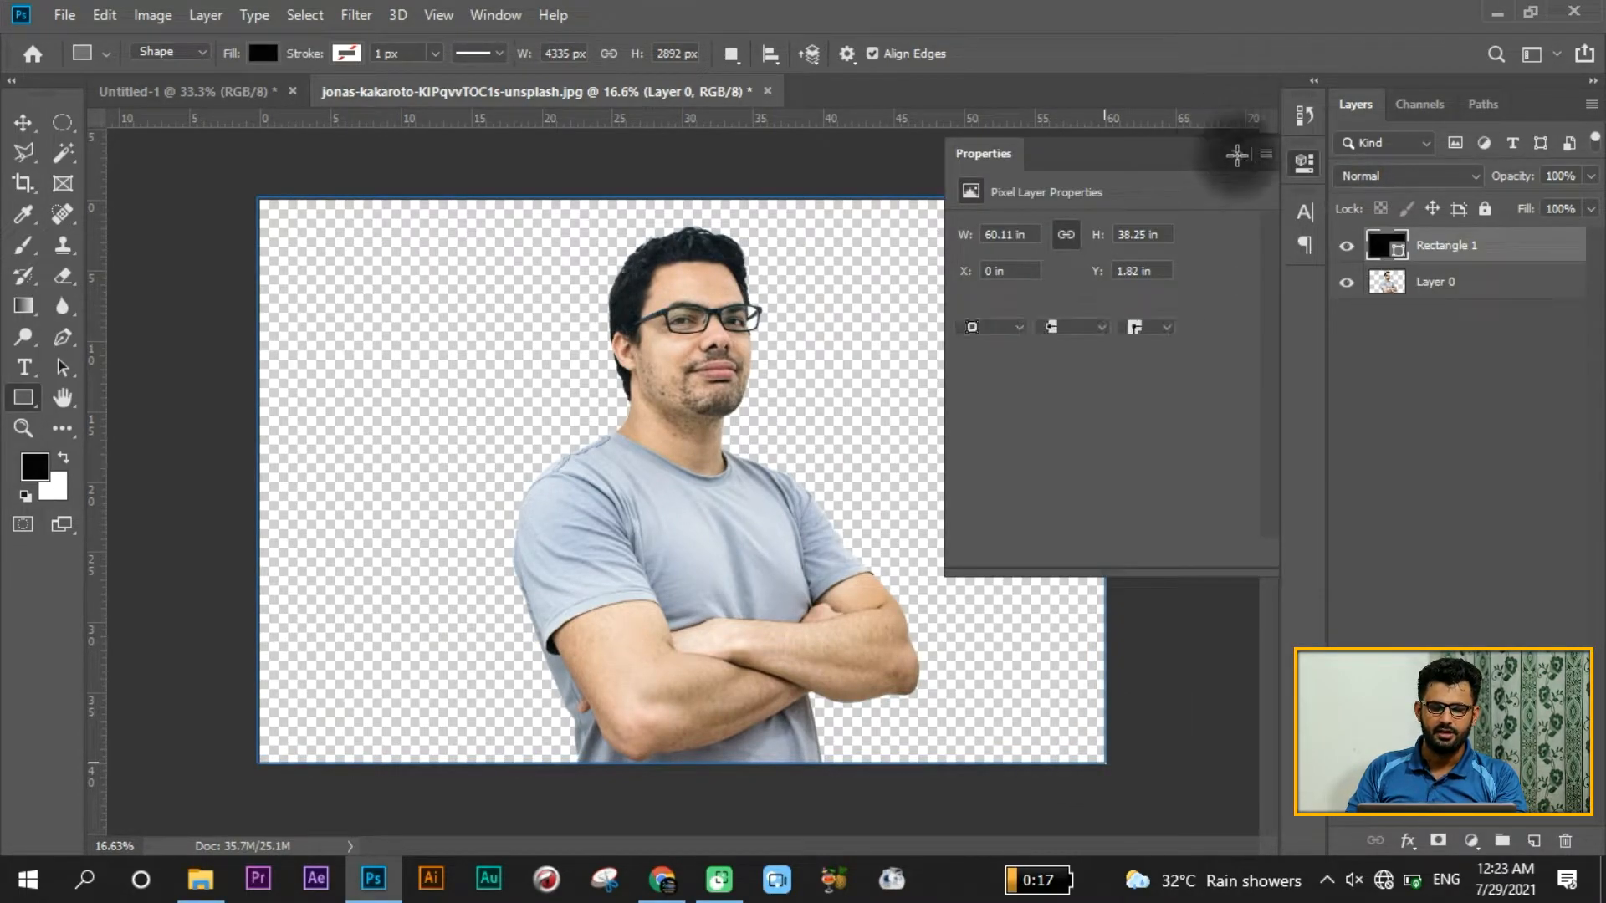
click(1246, 154)
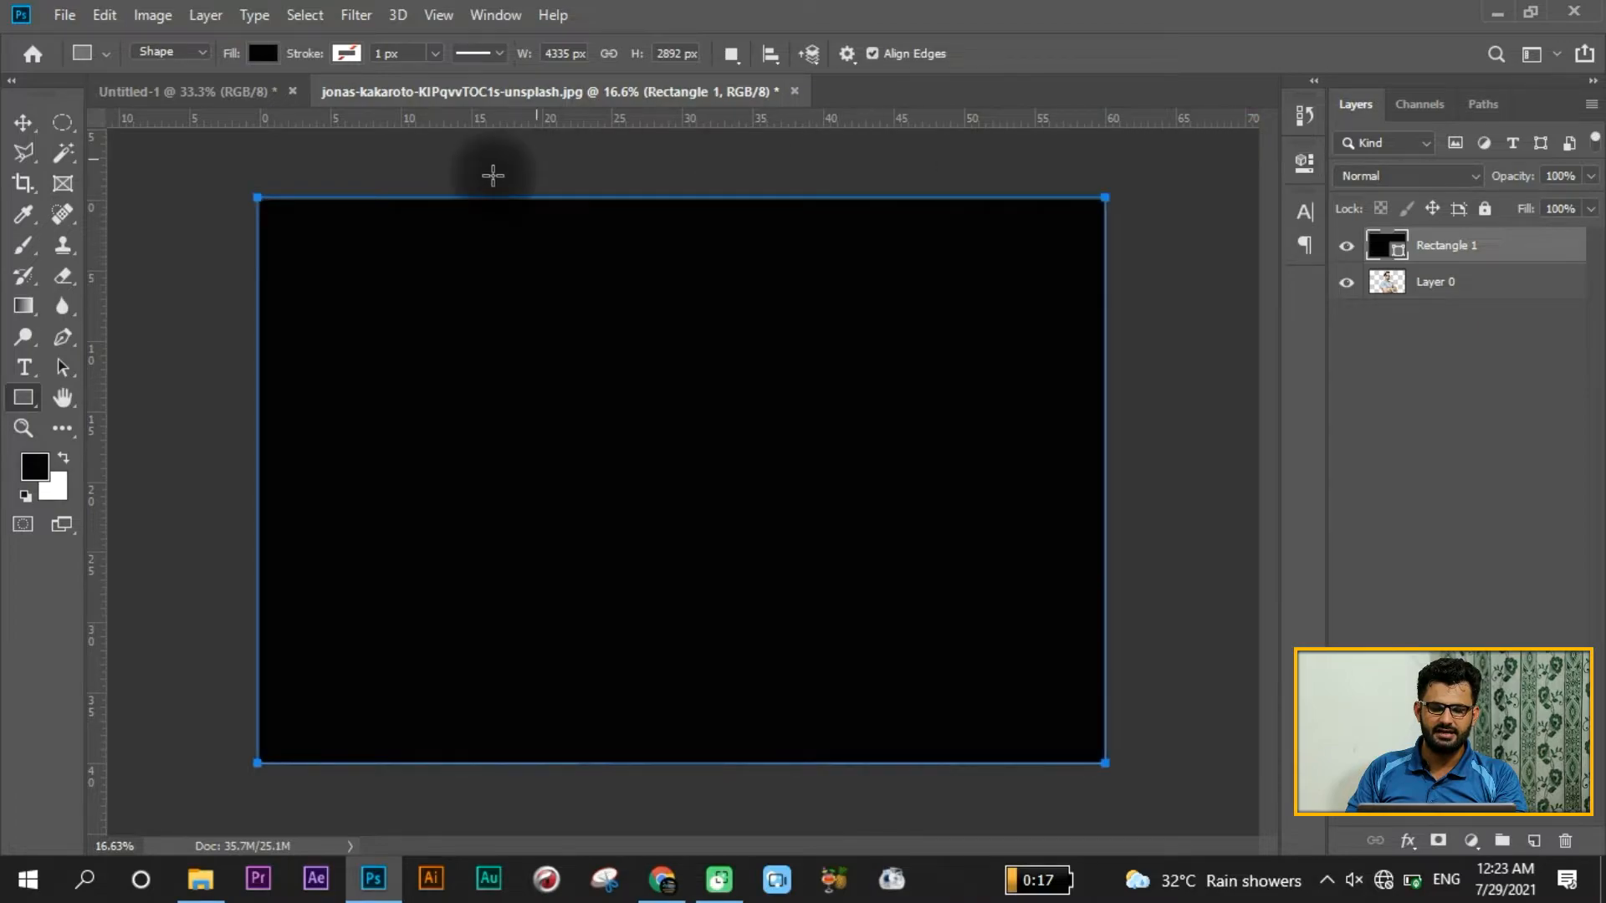
Step: Move and stretch the black rectangle so its edges match the canvas edges, and apply the transform
click(22, 124)
mouse_move(746, 277)
mouse_down()
mouse_move(736, 315)
mouse_move(743, 276)
mouse_up()
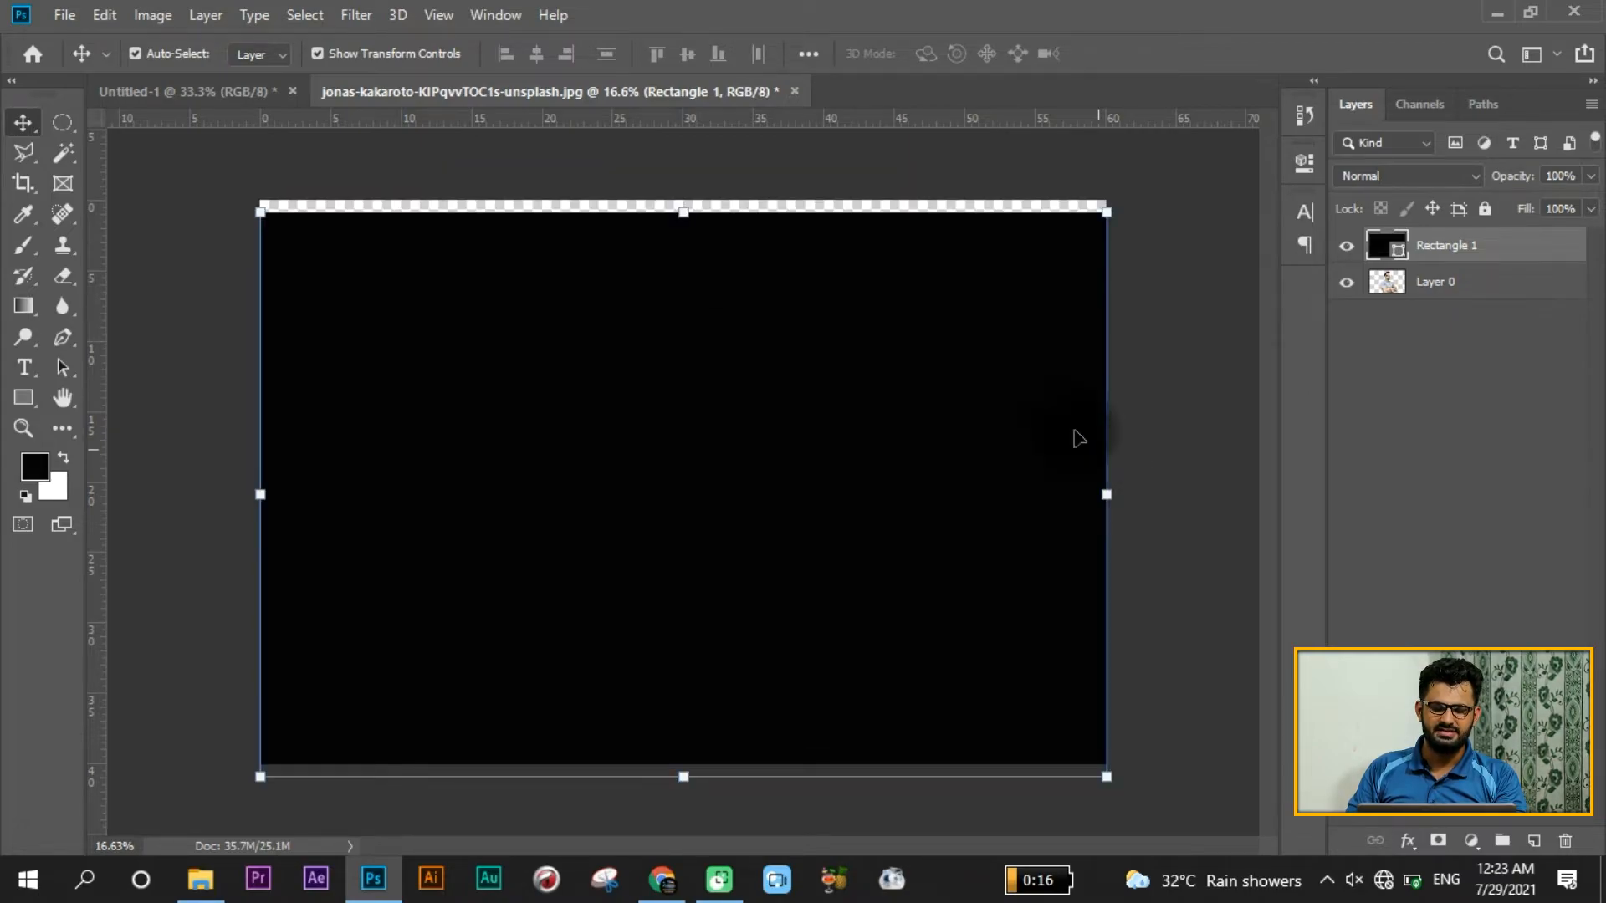
drag(688, 213, 687, 200)
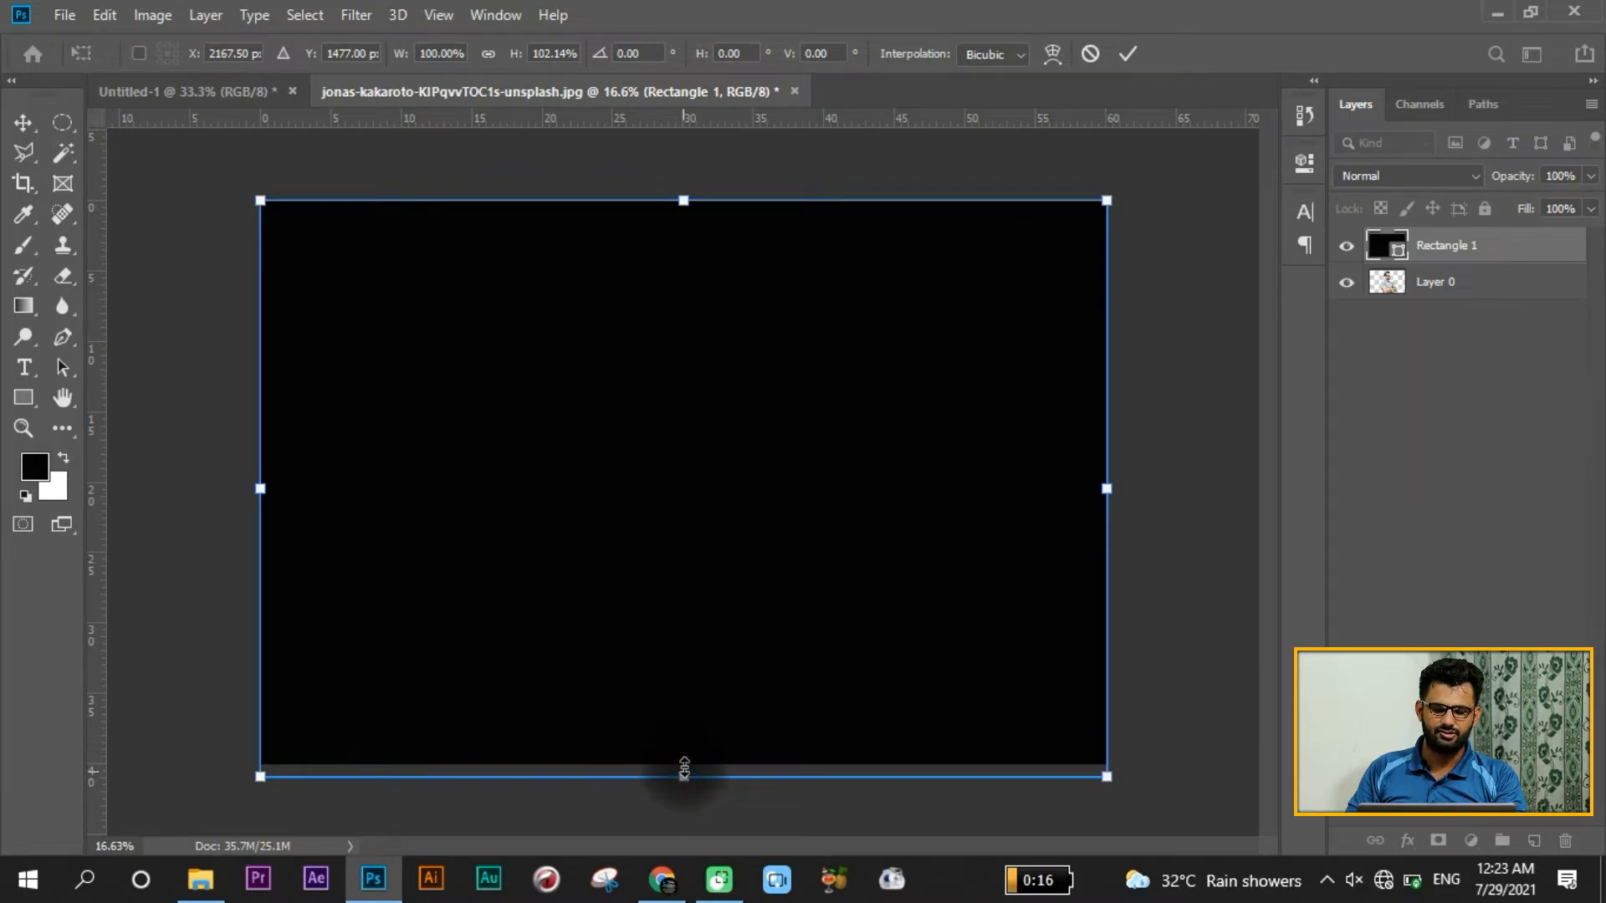
drag(684, 769, 684, 764)
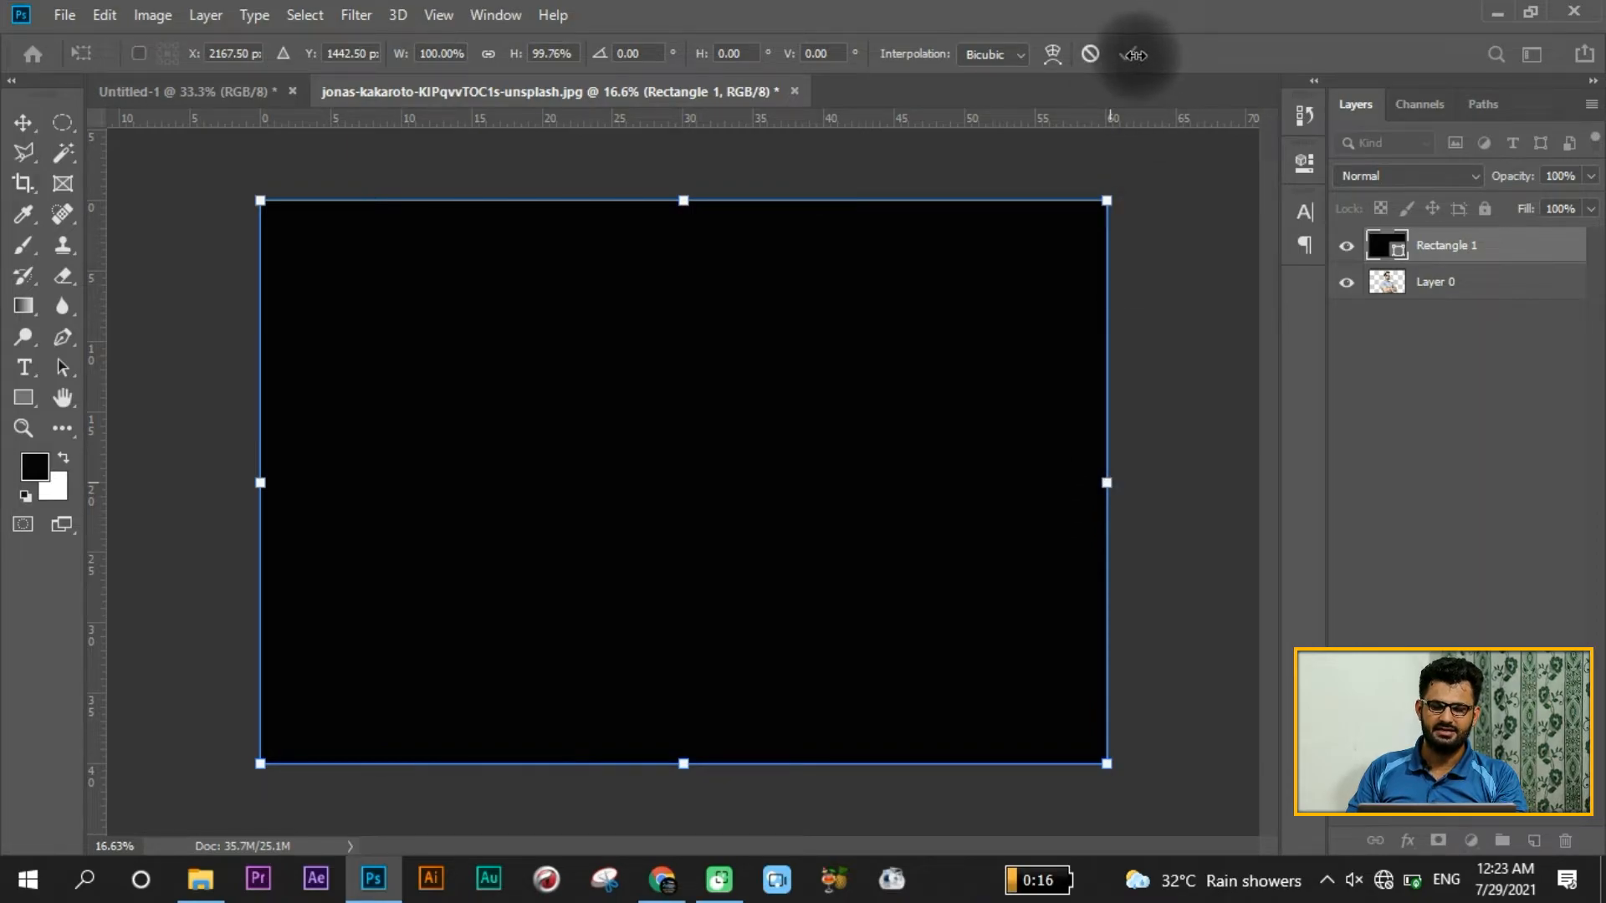
key(v)
click(1192, 310)
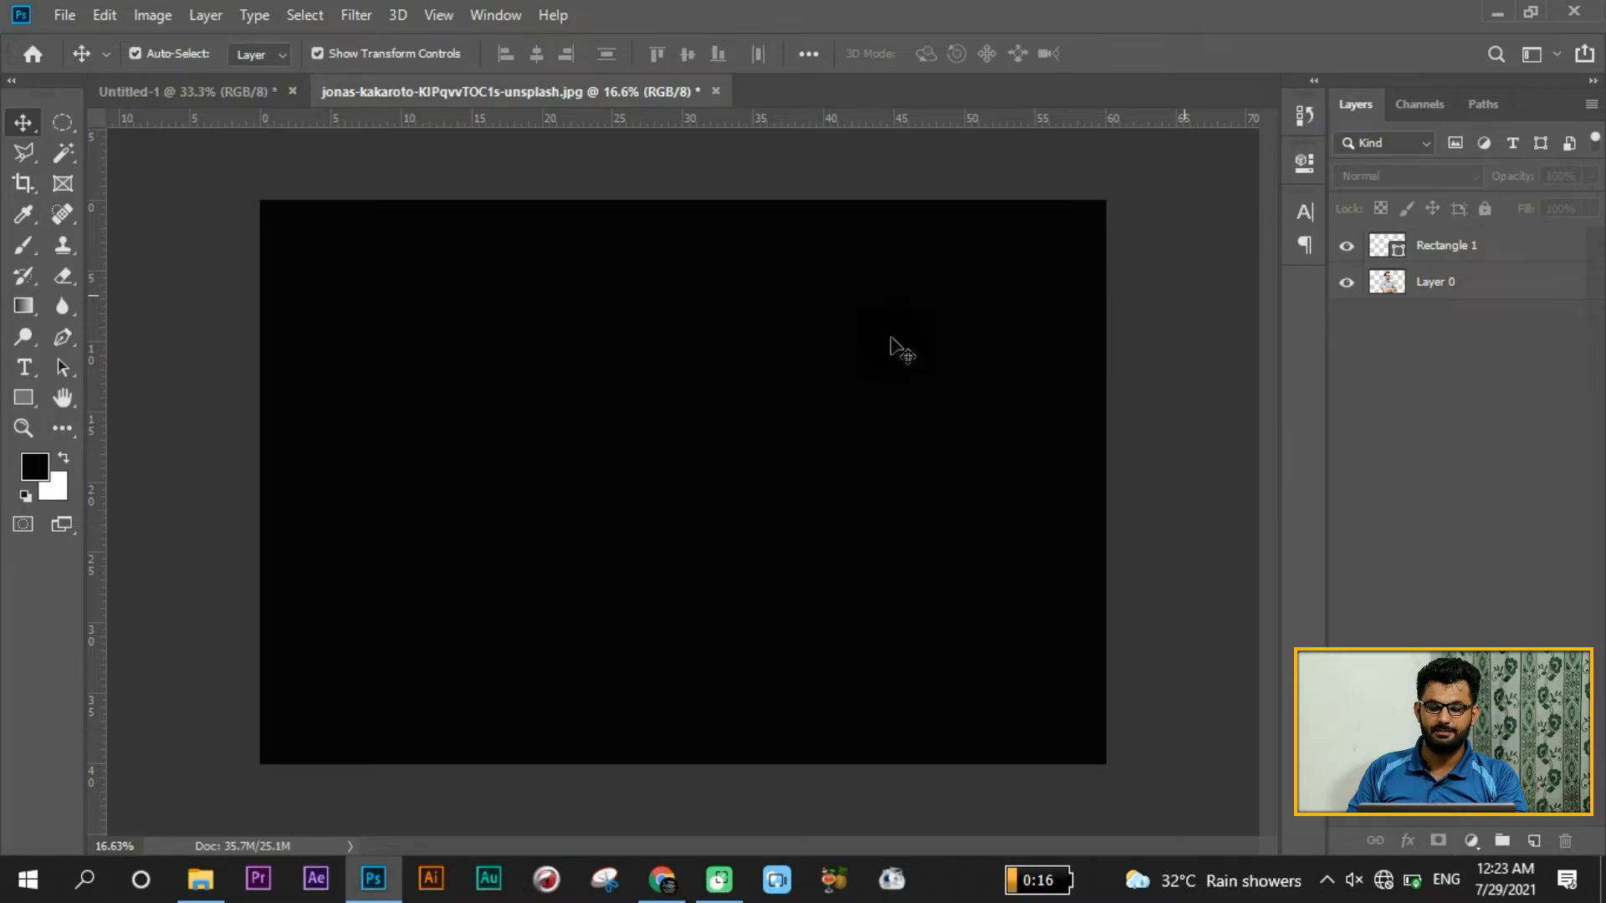
Step: Move Layer 0 above Rectangle 1 in the layer order so the man stands in front of the black rectangle
click(1480, 289)
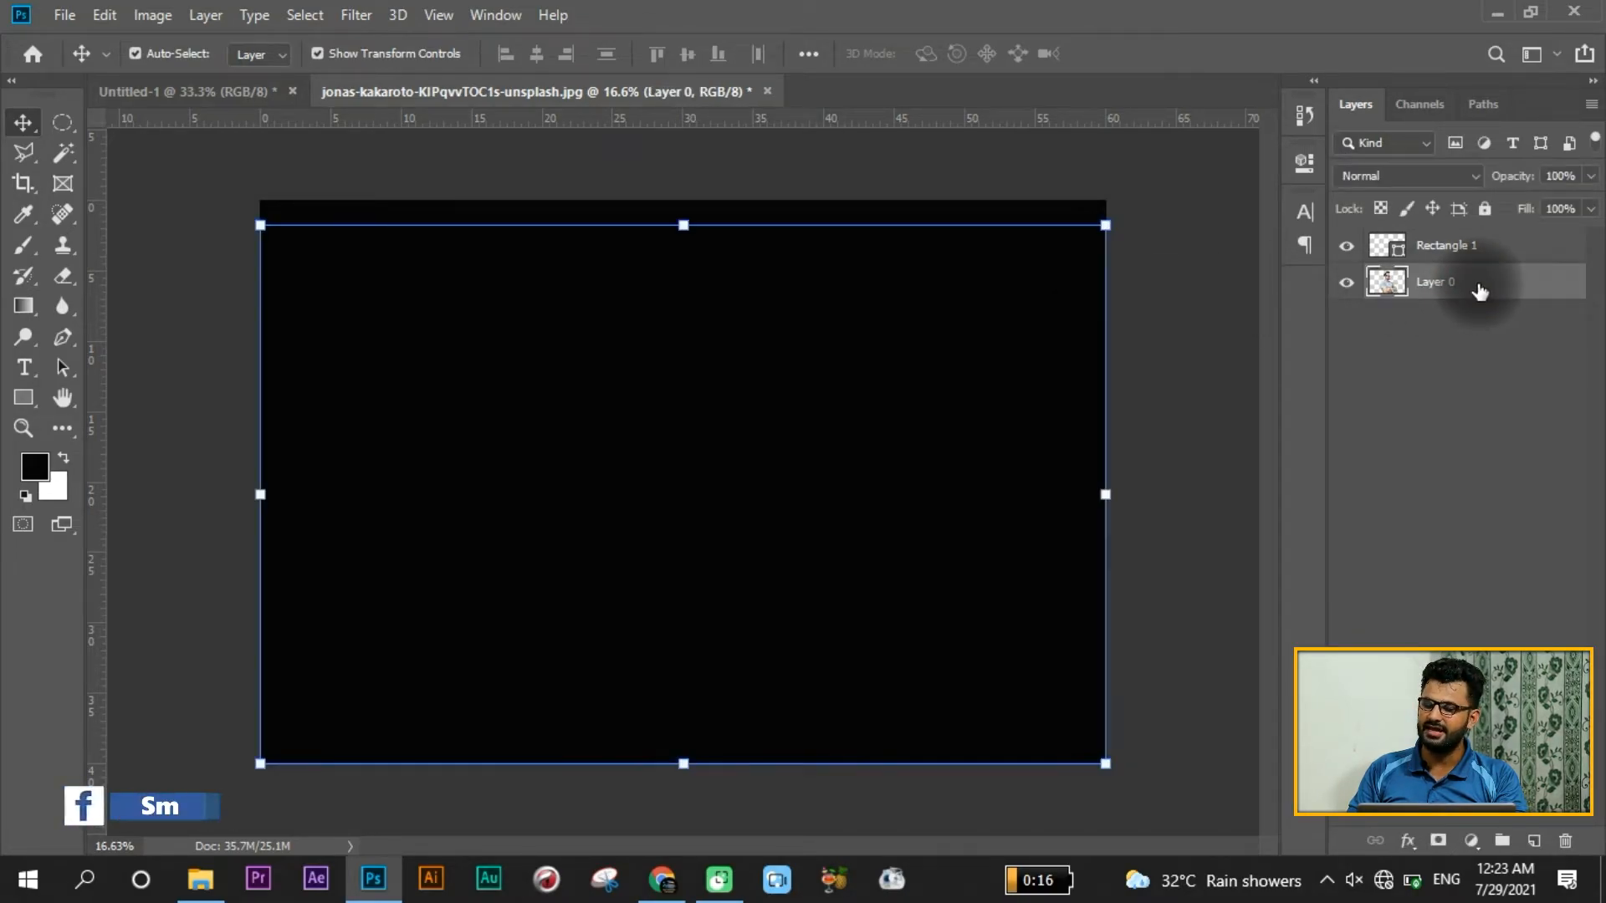
click(1175, 440)
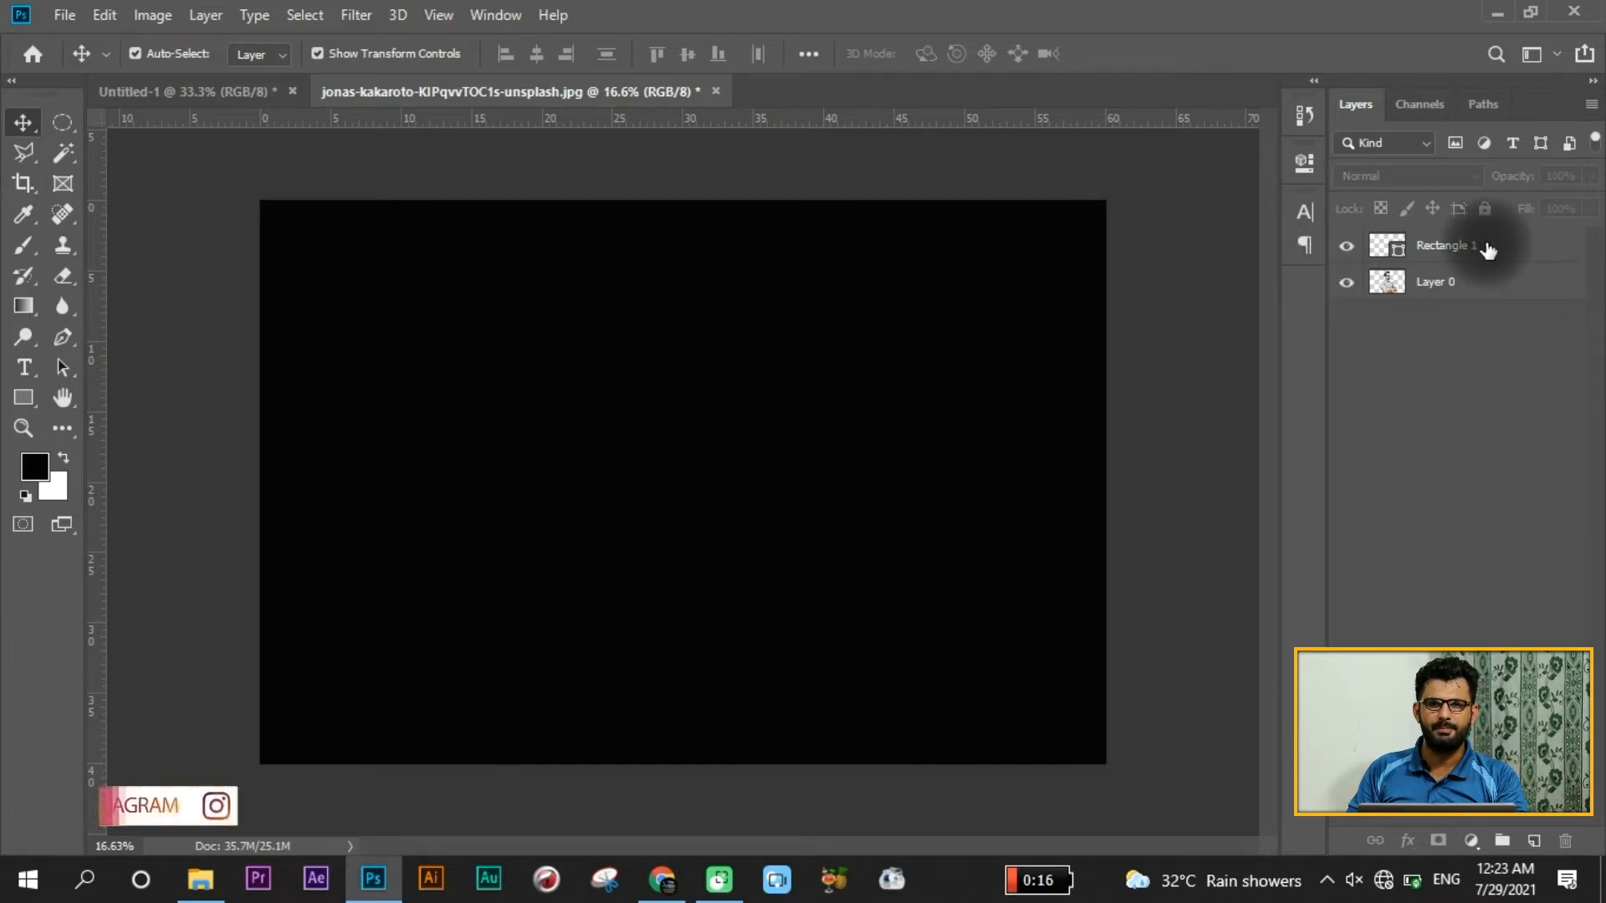
click(1482, 286)
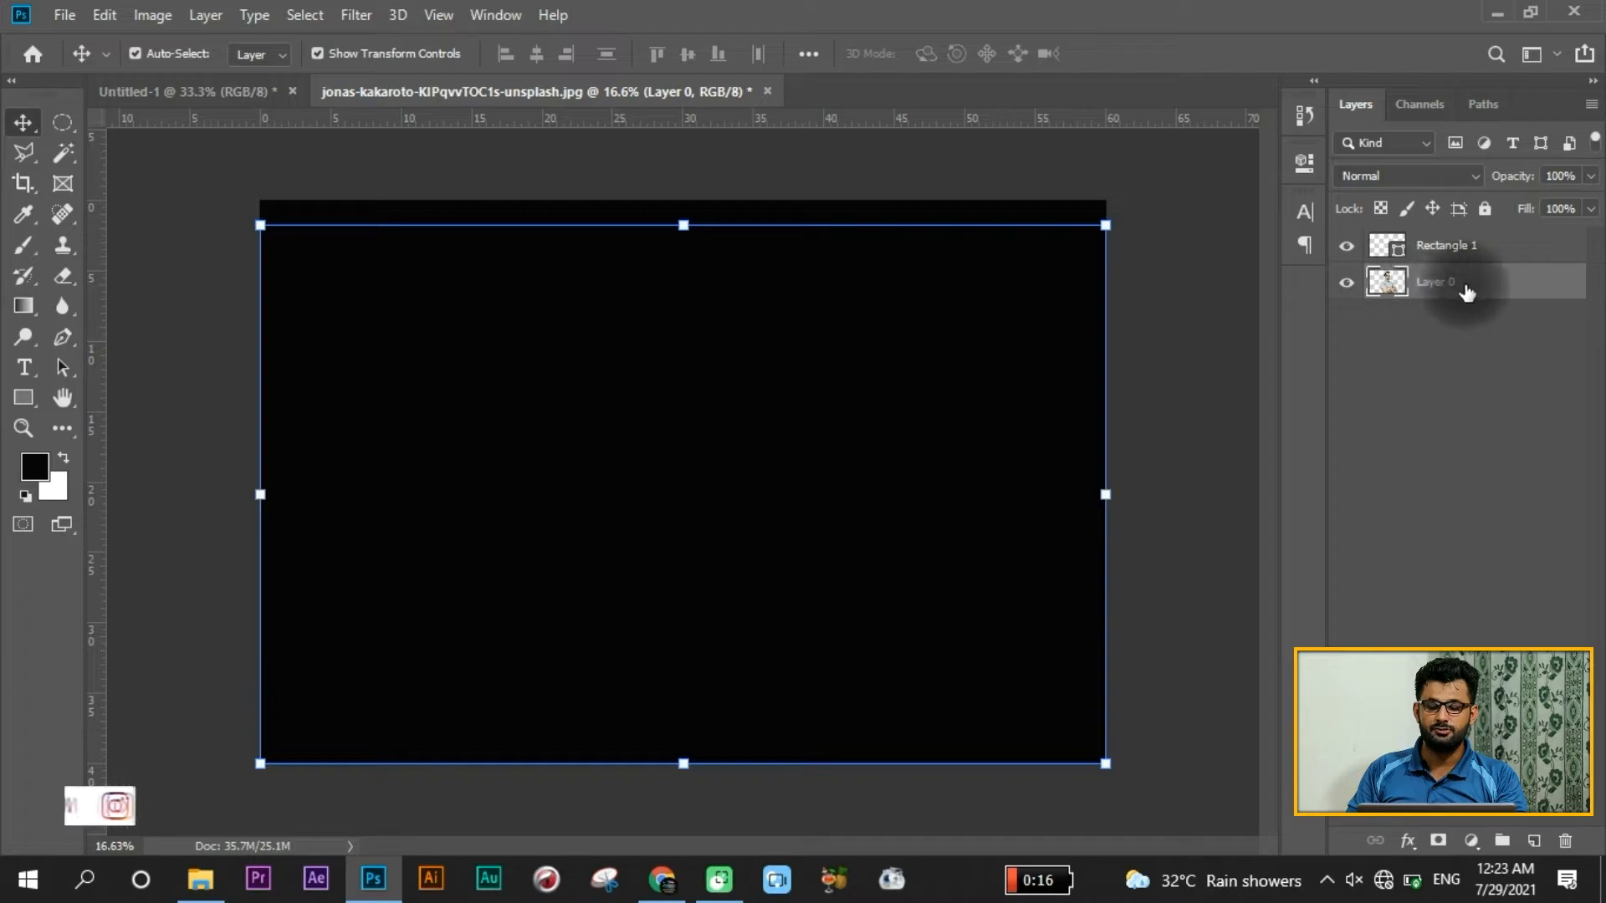
mouse_move(1488, 274)
mouse_down()
mouse_move(1484, 219)
mouse_move(1497, 264)
mouse_up()
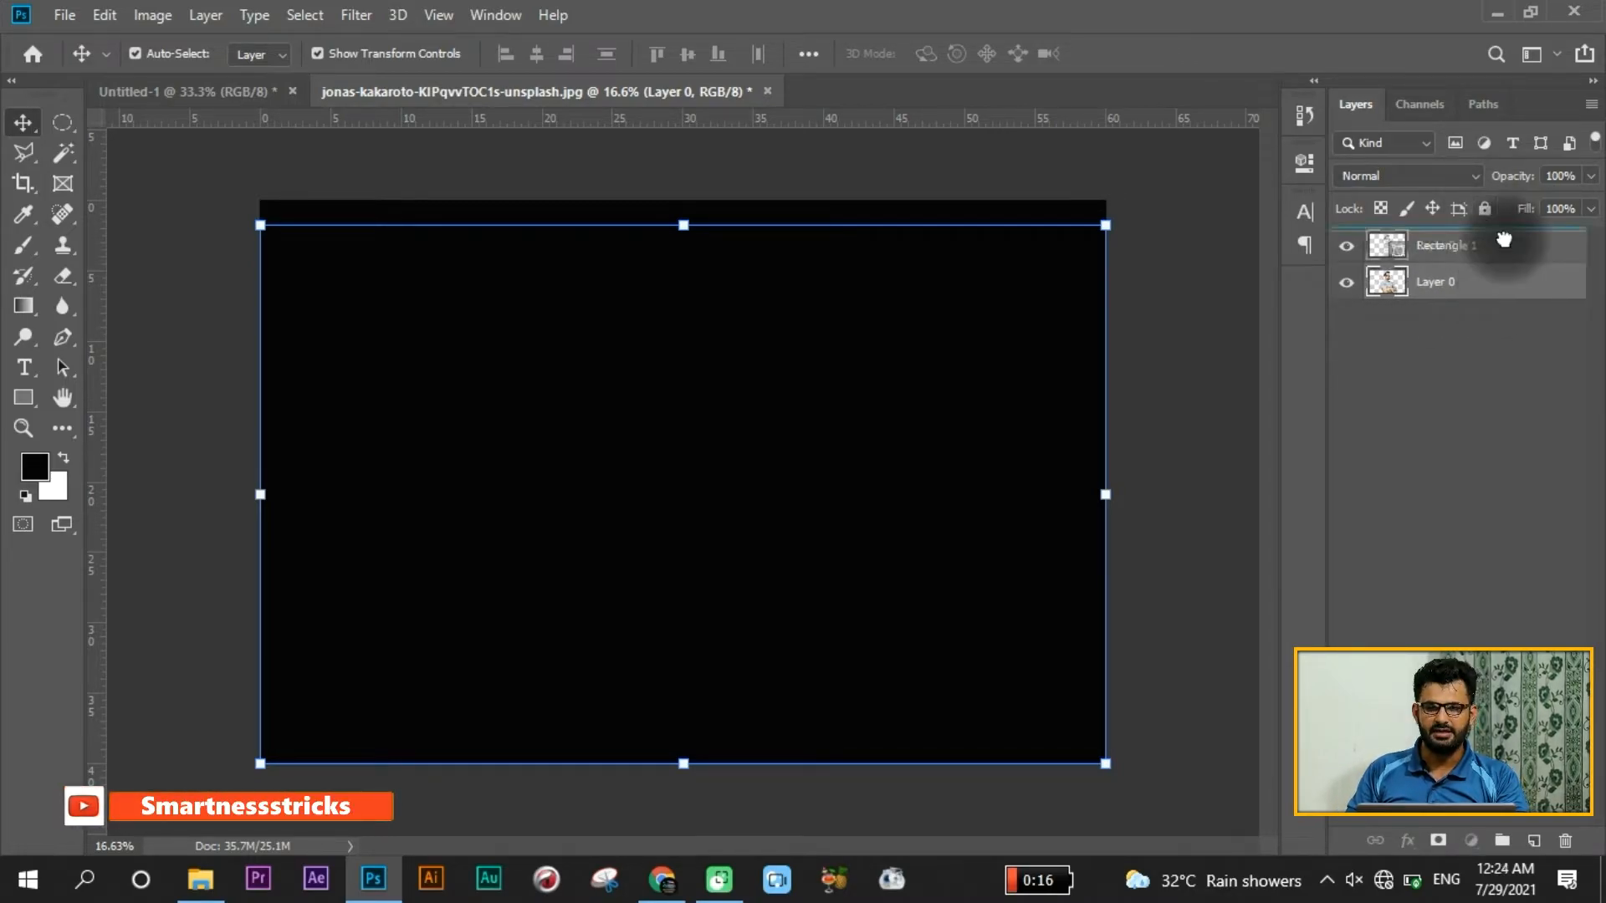
click(1189, 521)
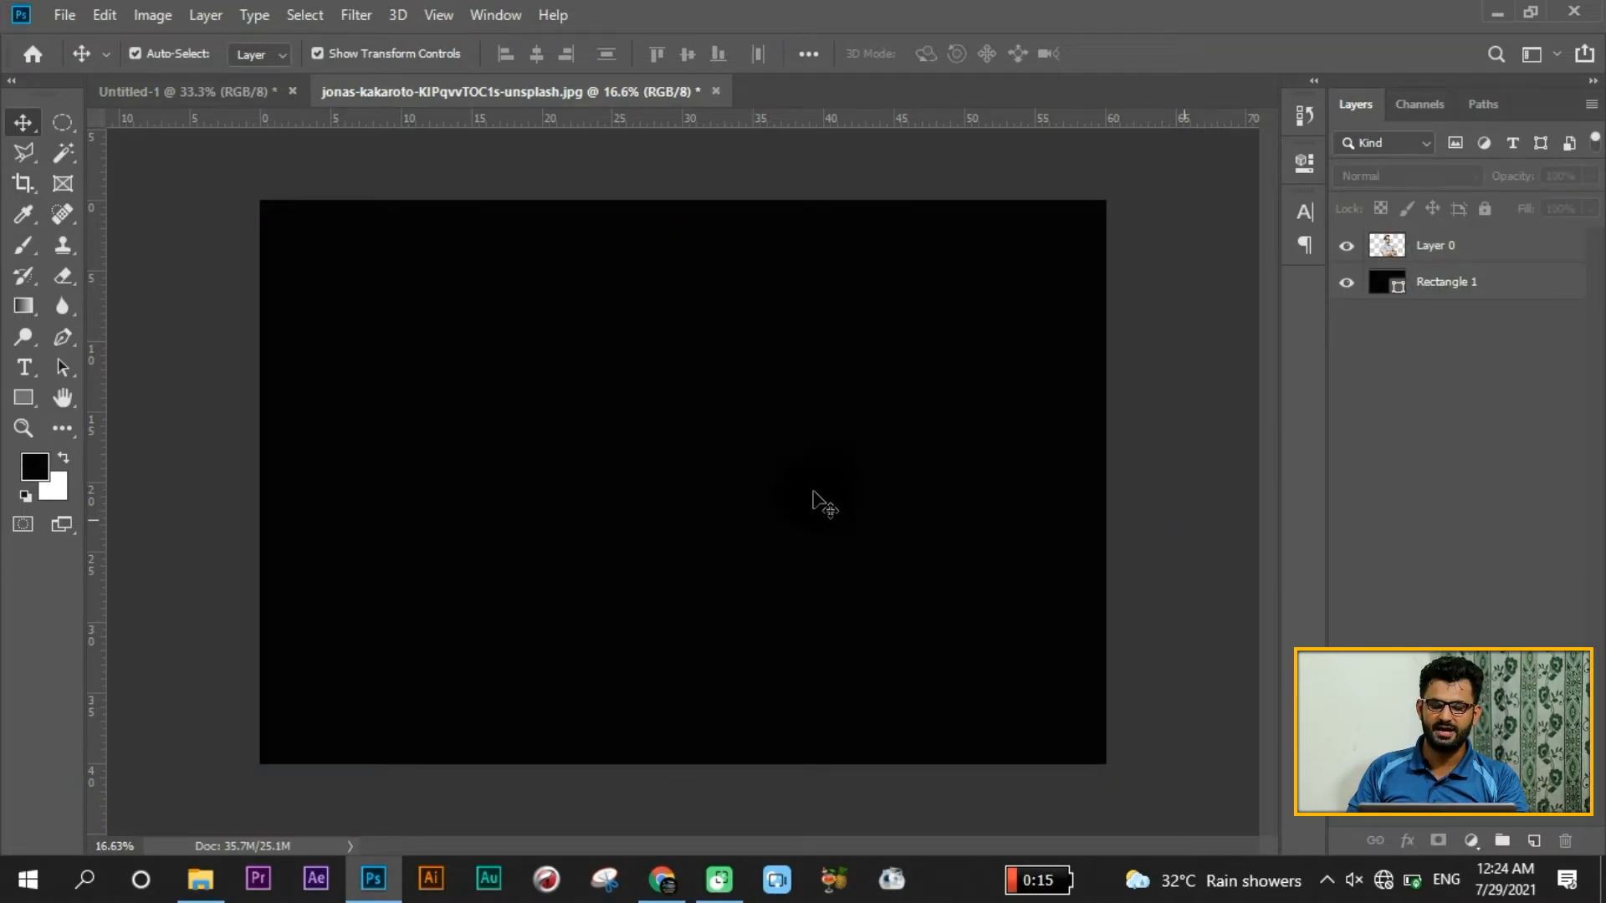
click(750, 565)
scroll(766, 570, up, 4)
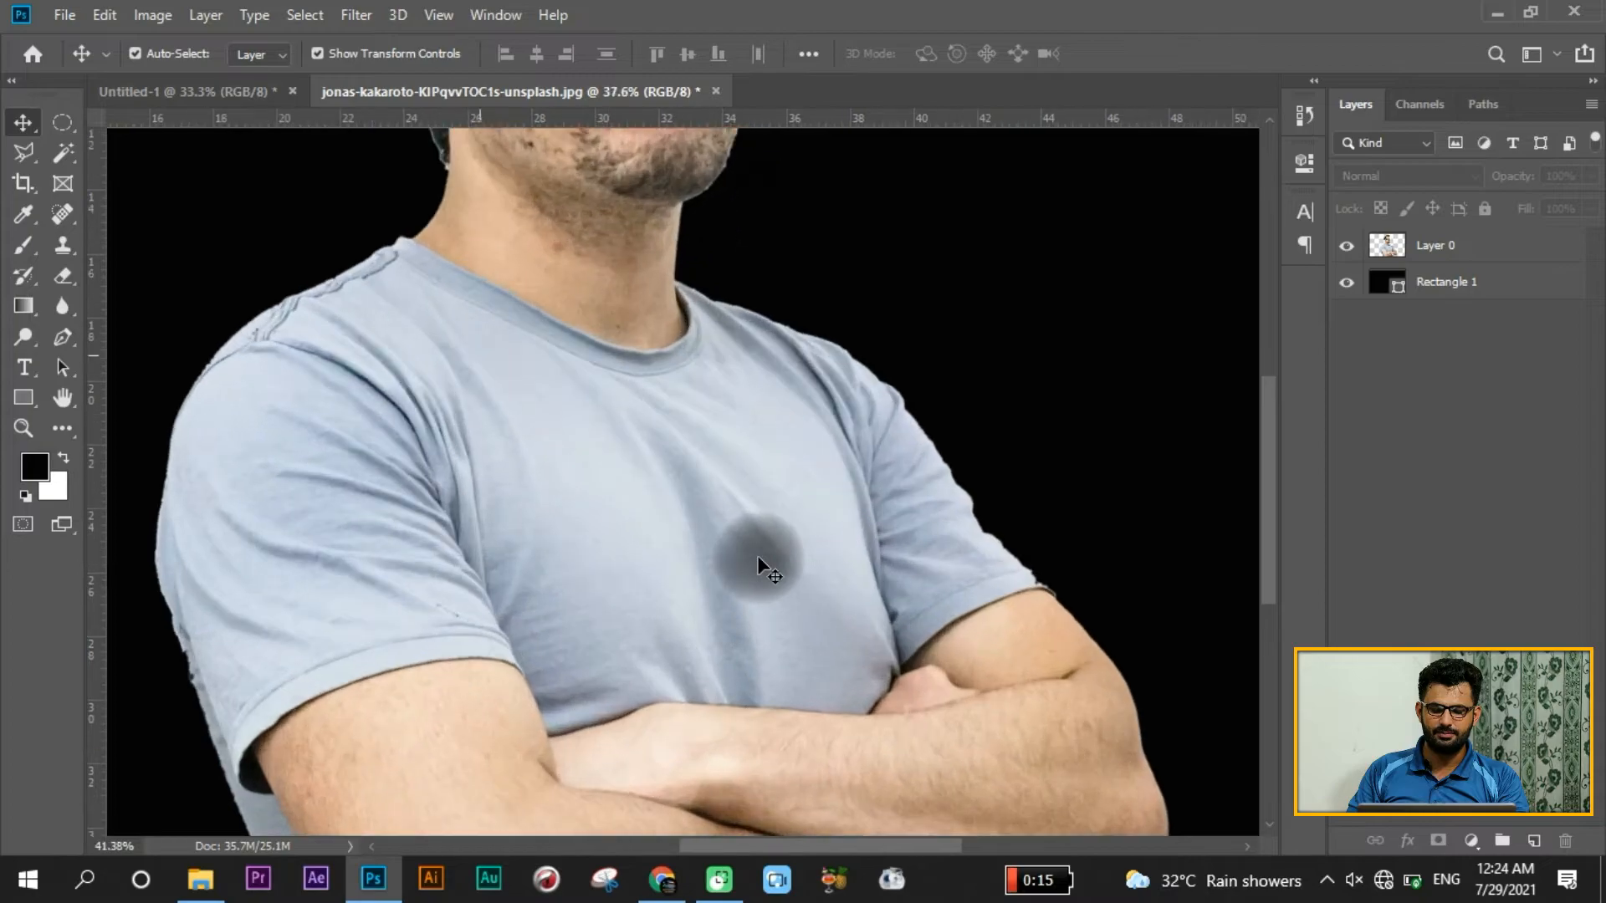
scroll(763, 565, down, 3)
scroll(591, 609, up, 2)
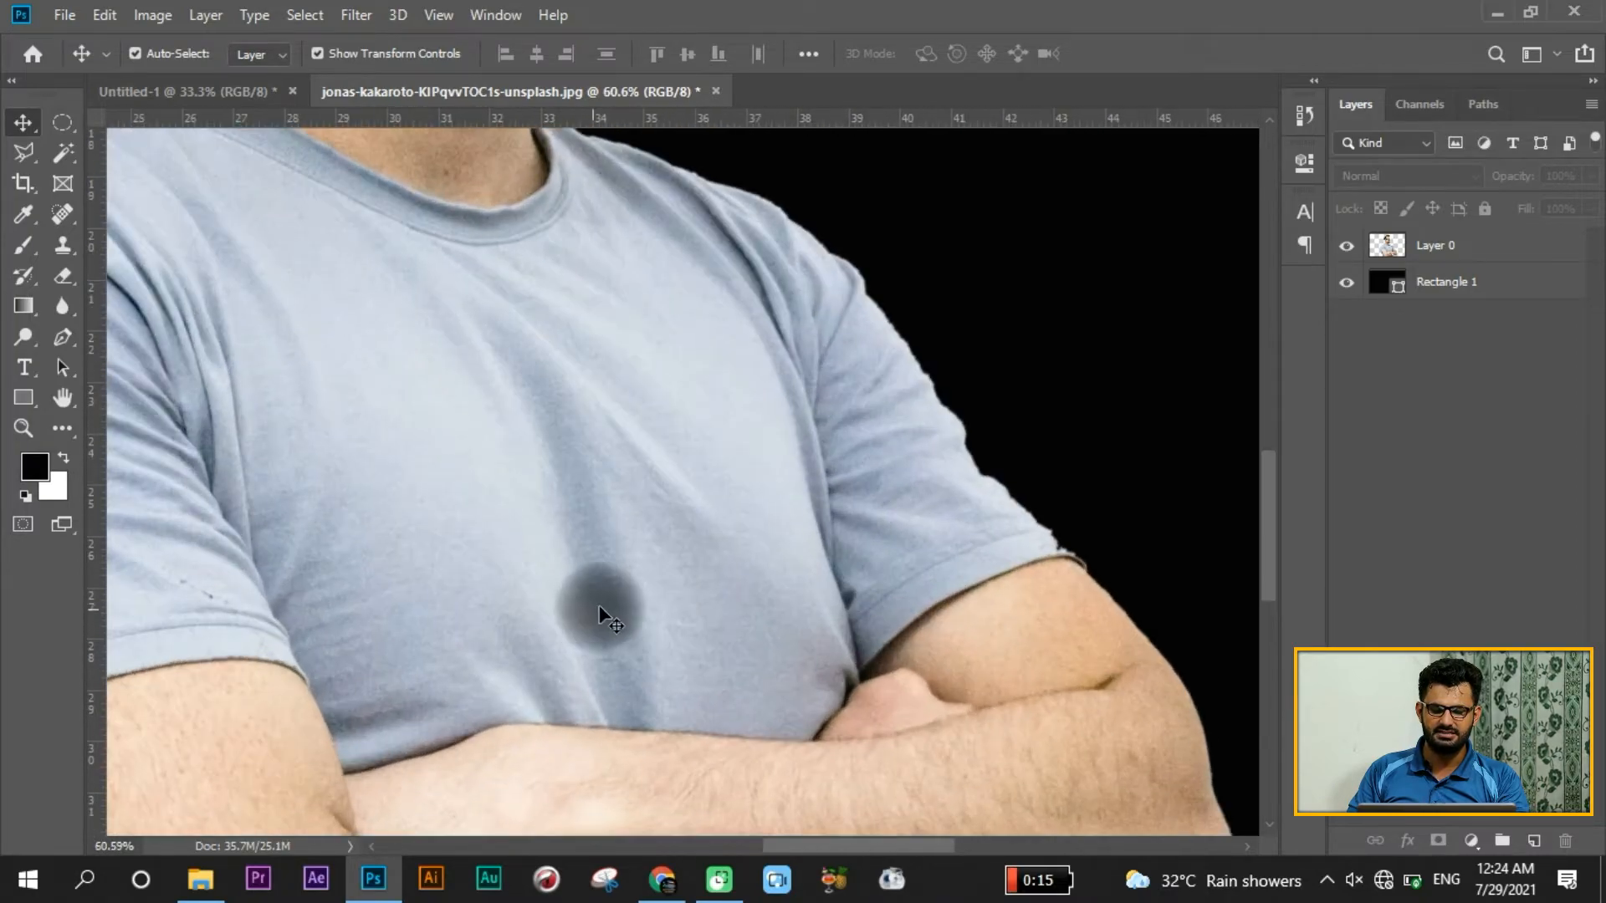
scroll(591, 557, down, 5)
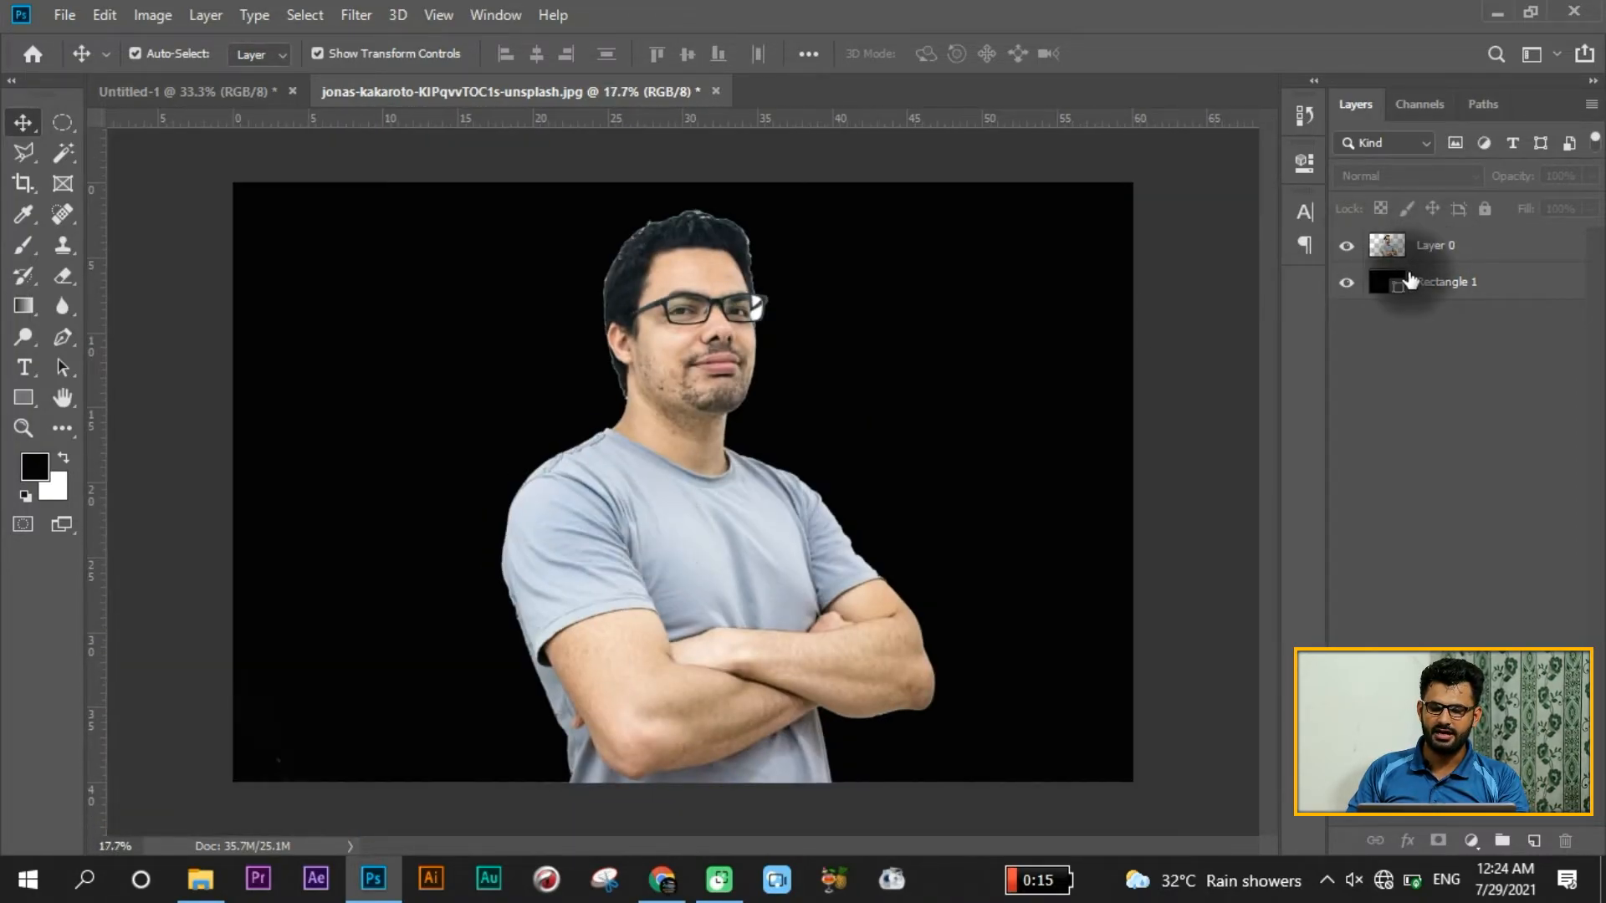
Step: Change the fill colour of Rectangle 1 to red #e51414 and deselect the layer
click(1384, 289)
double_click(1382, 287)
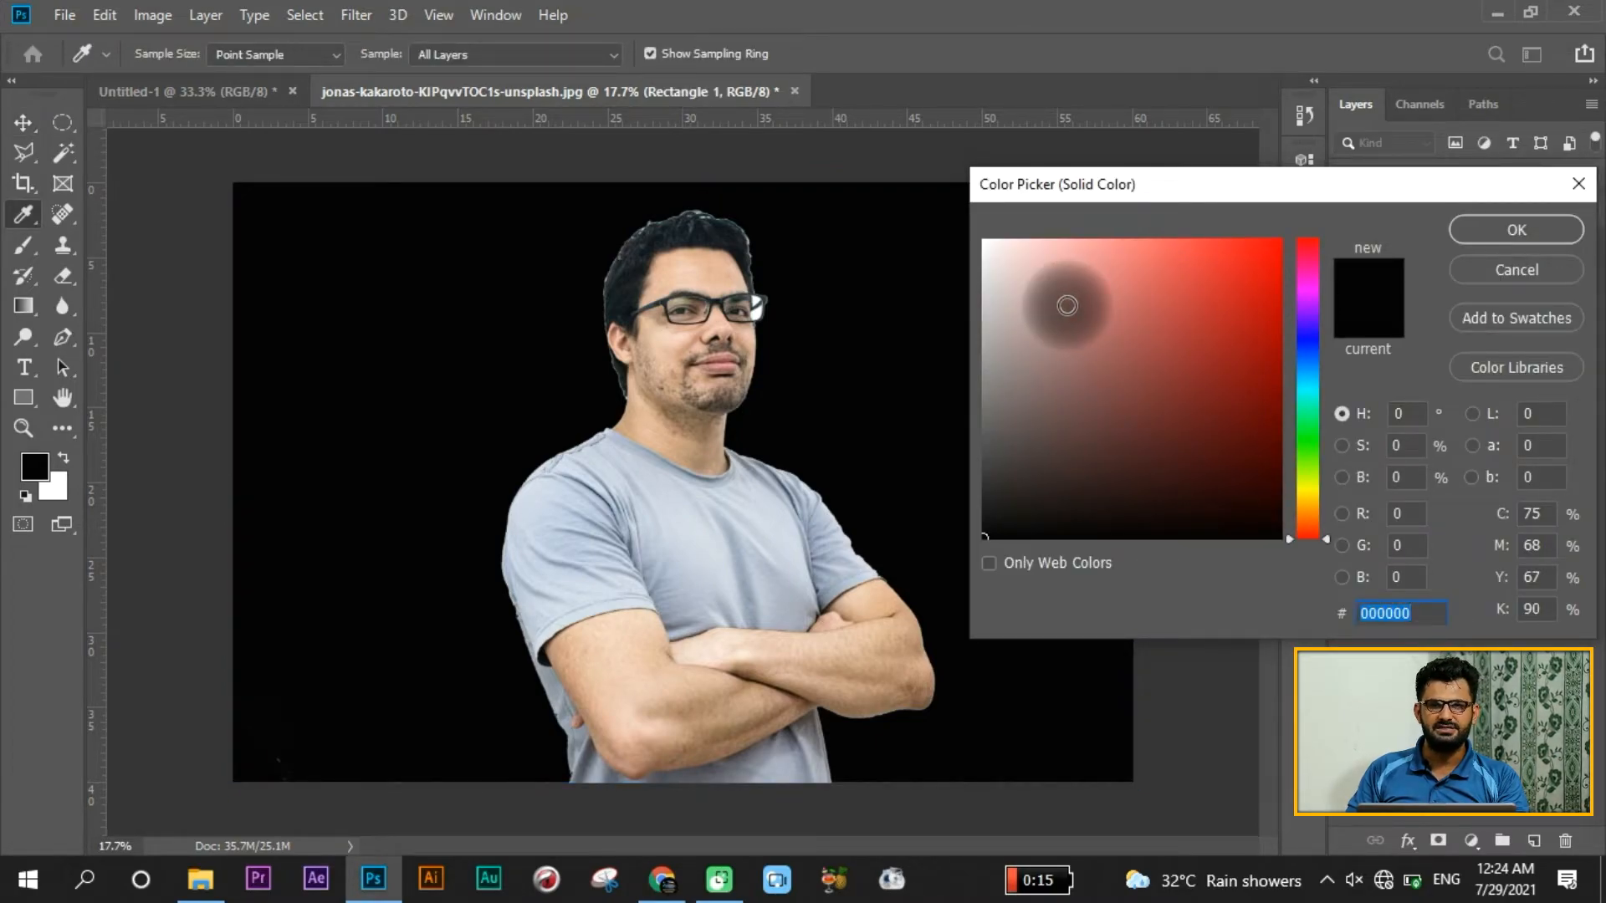
click(1068, 305)
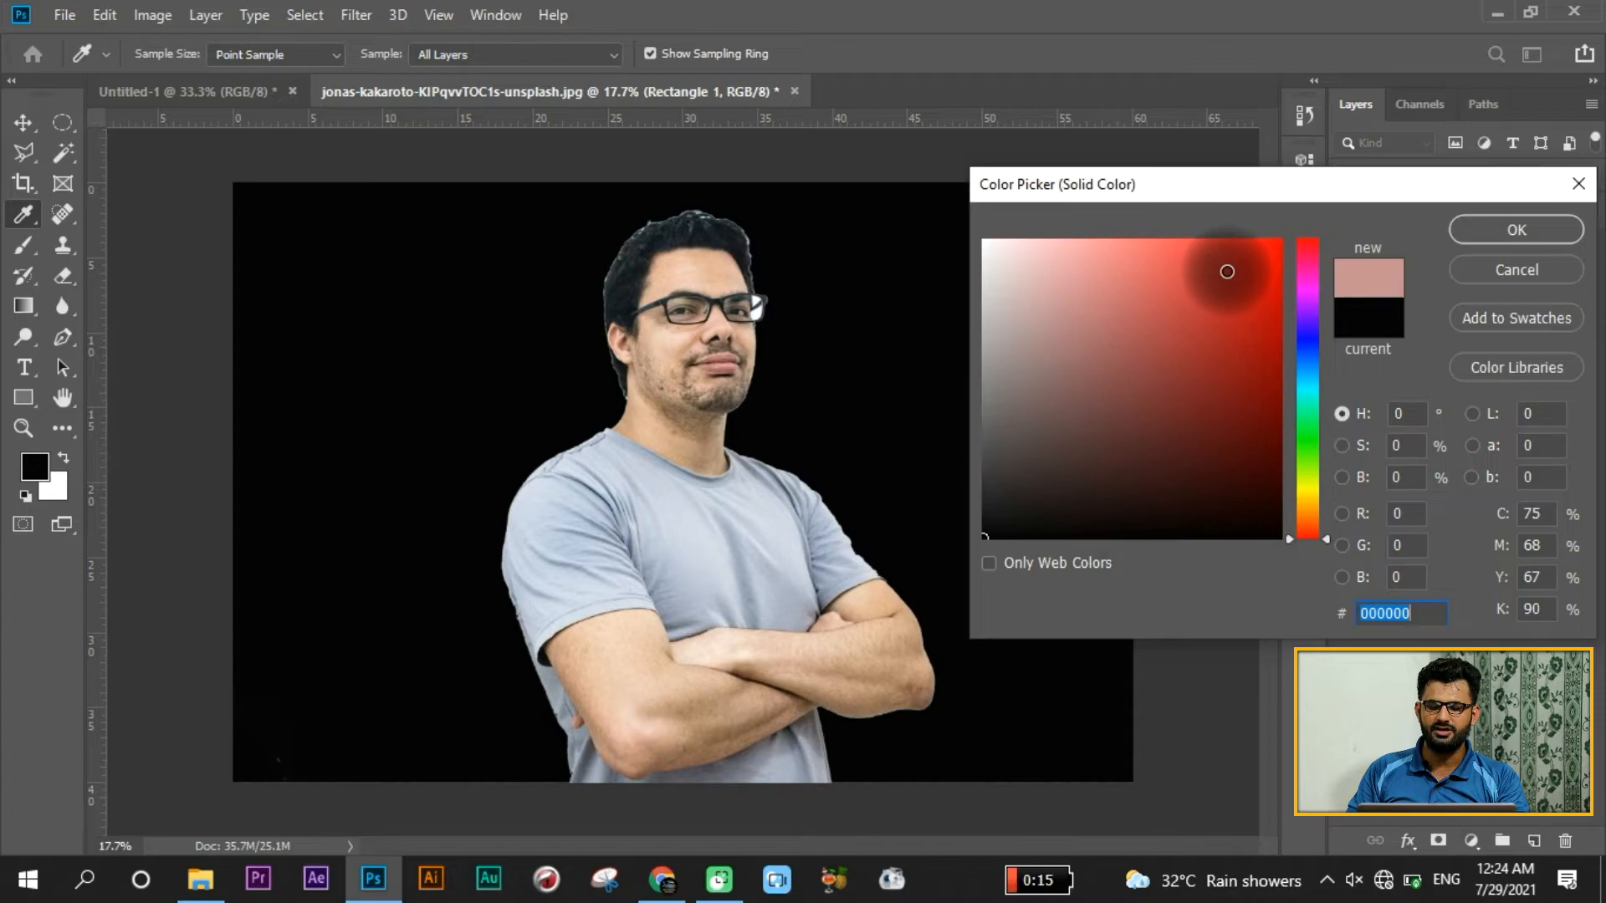
click(1240, 269)
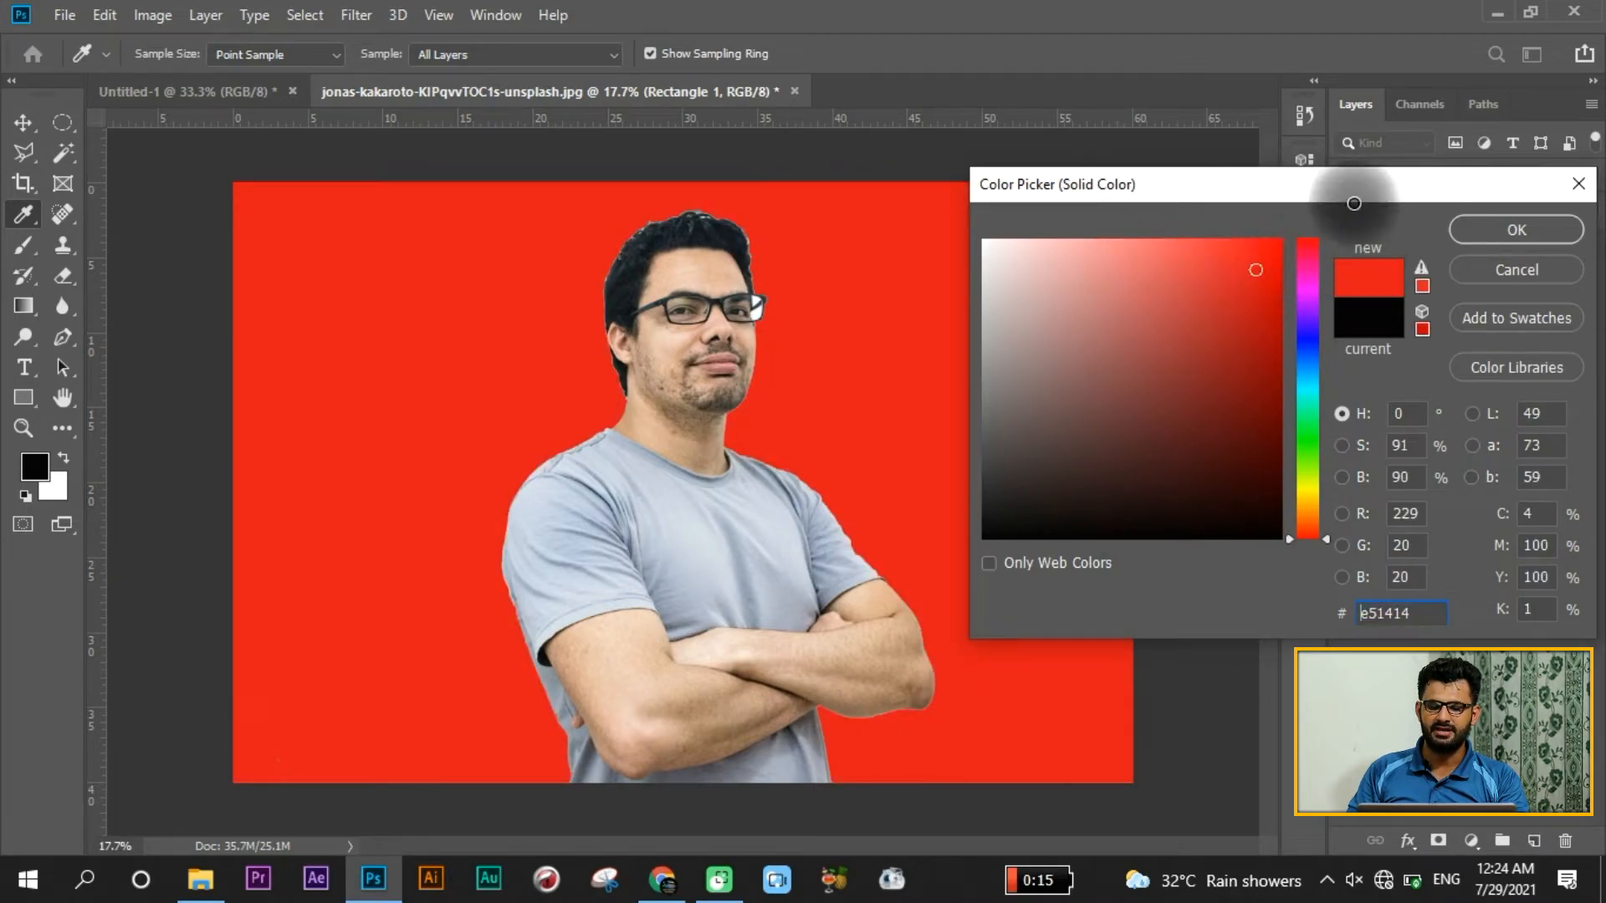
click(1531, 231)
key(v)
click(1034, 560)
scroll(706, 226, up, 7)
scroll(885, 482, down, 10)
scroll(669, 518, up, 3)
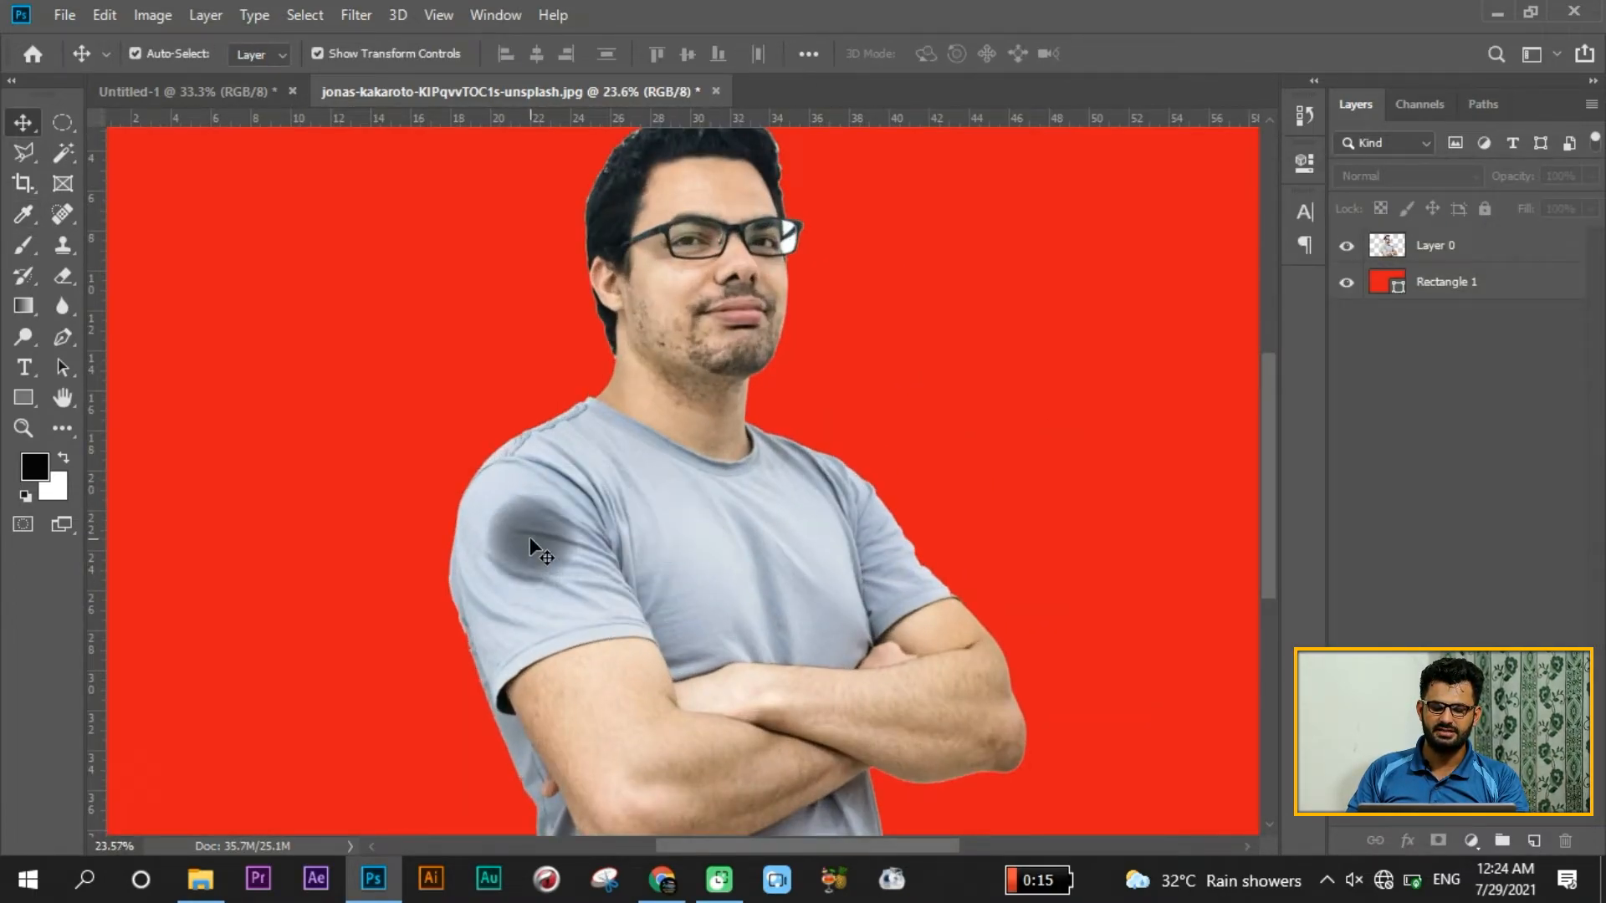
Step: Examine the man's cutout edges around the hair, face and shirt against the red background, close up and as a whole
scroll(674, 569, down, 1)
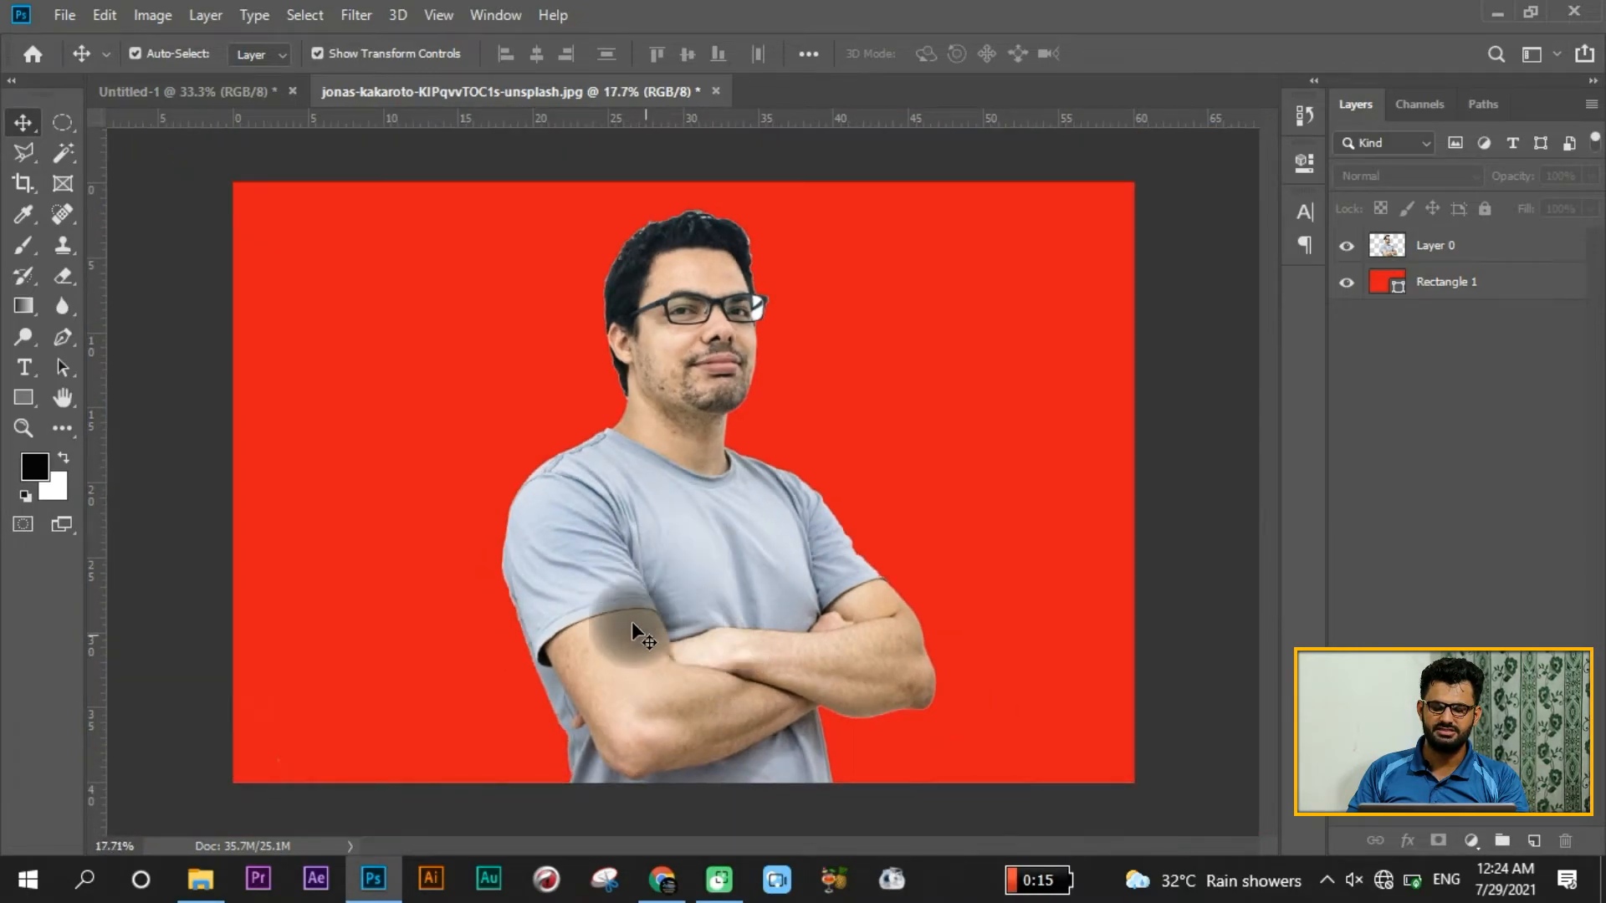
scroll(627, 167, up, 8)
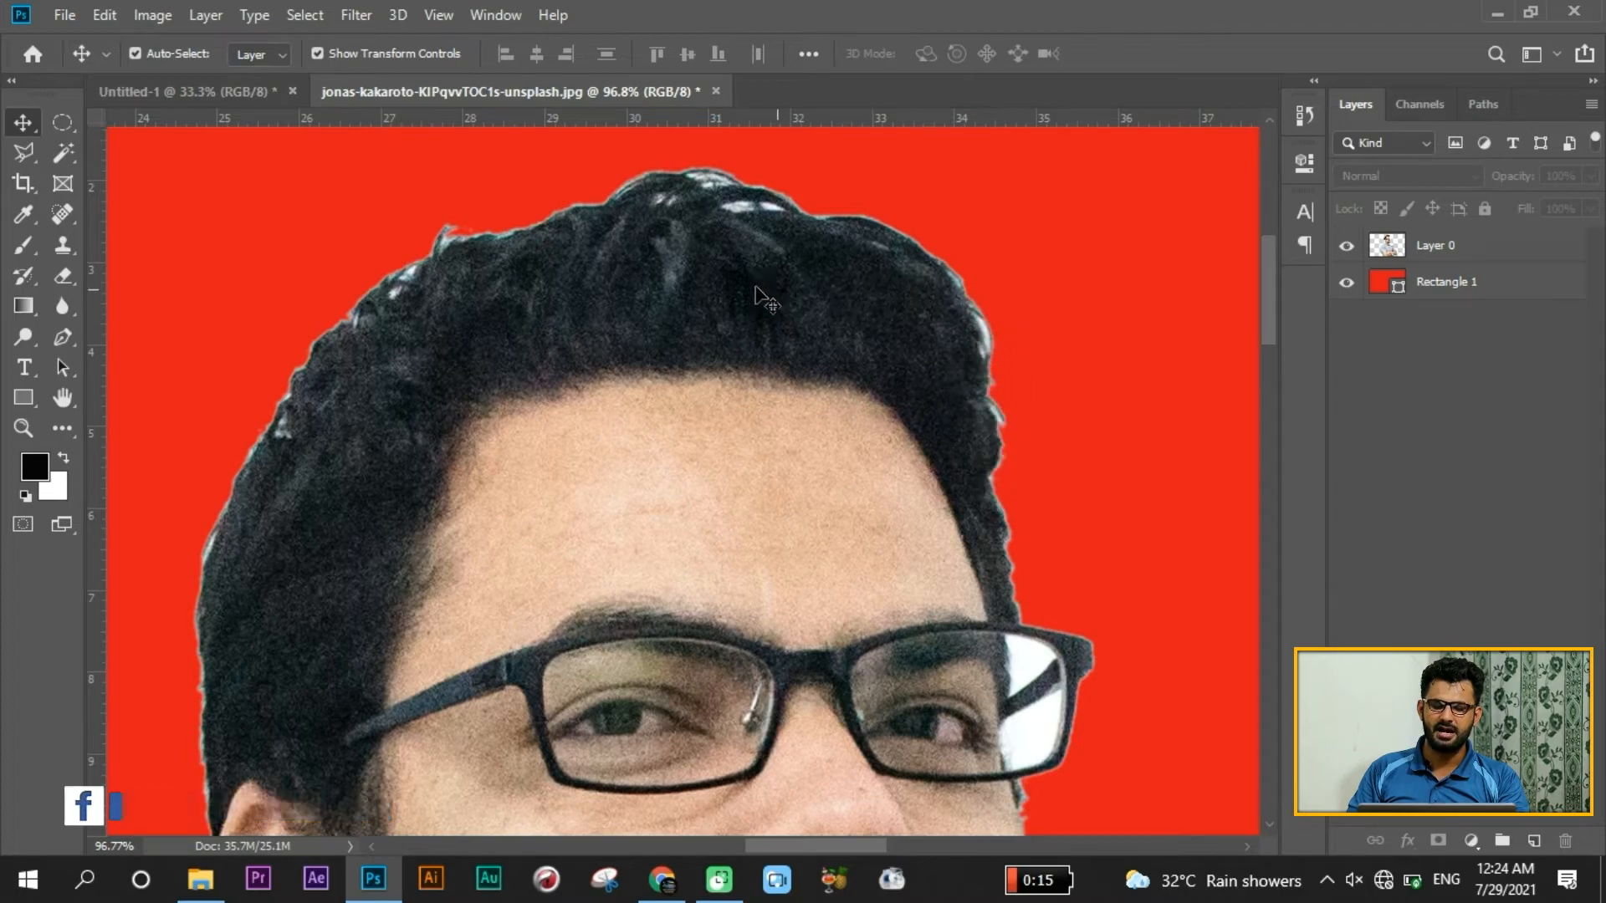
scroll(812, 352, down, 8)
scroll(815, 355, down, 2)
scroll(749, 255, up, 4)
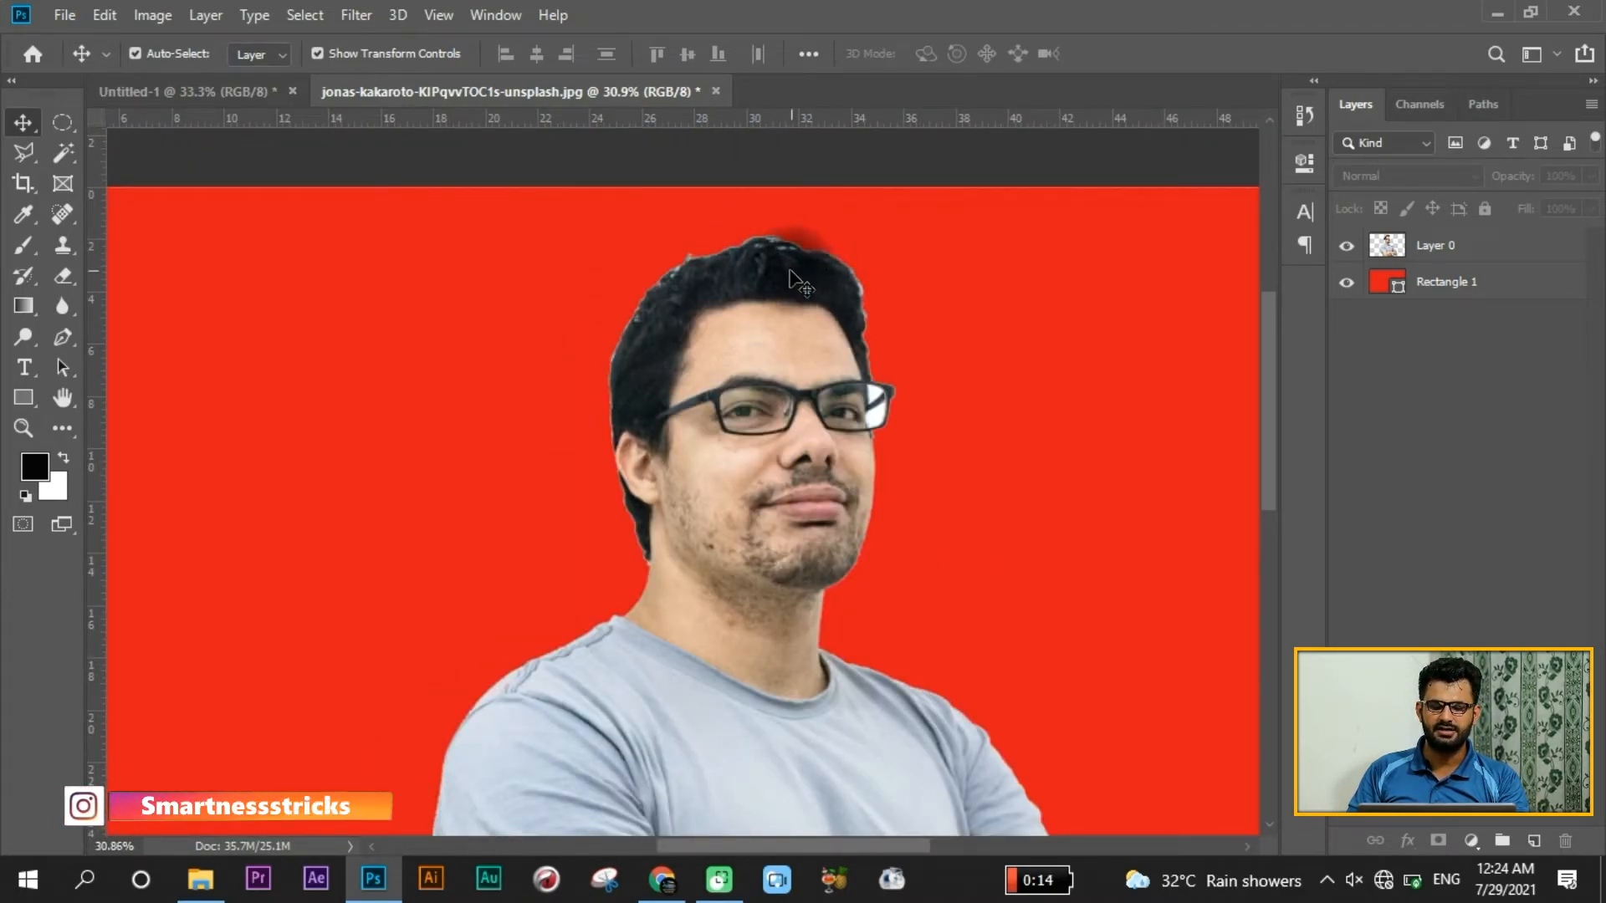
scroll(795, 285, down, 3)
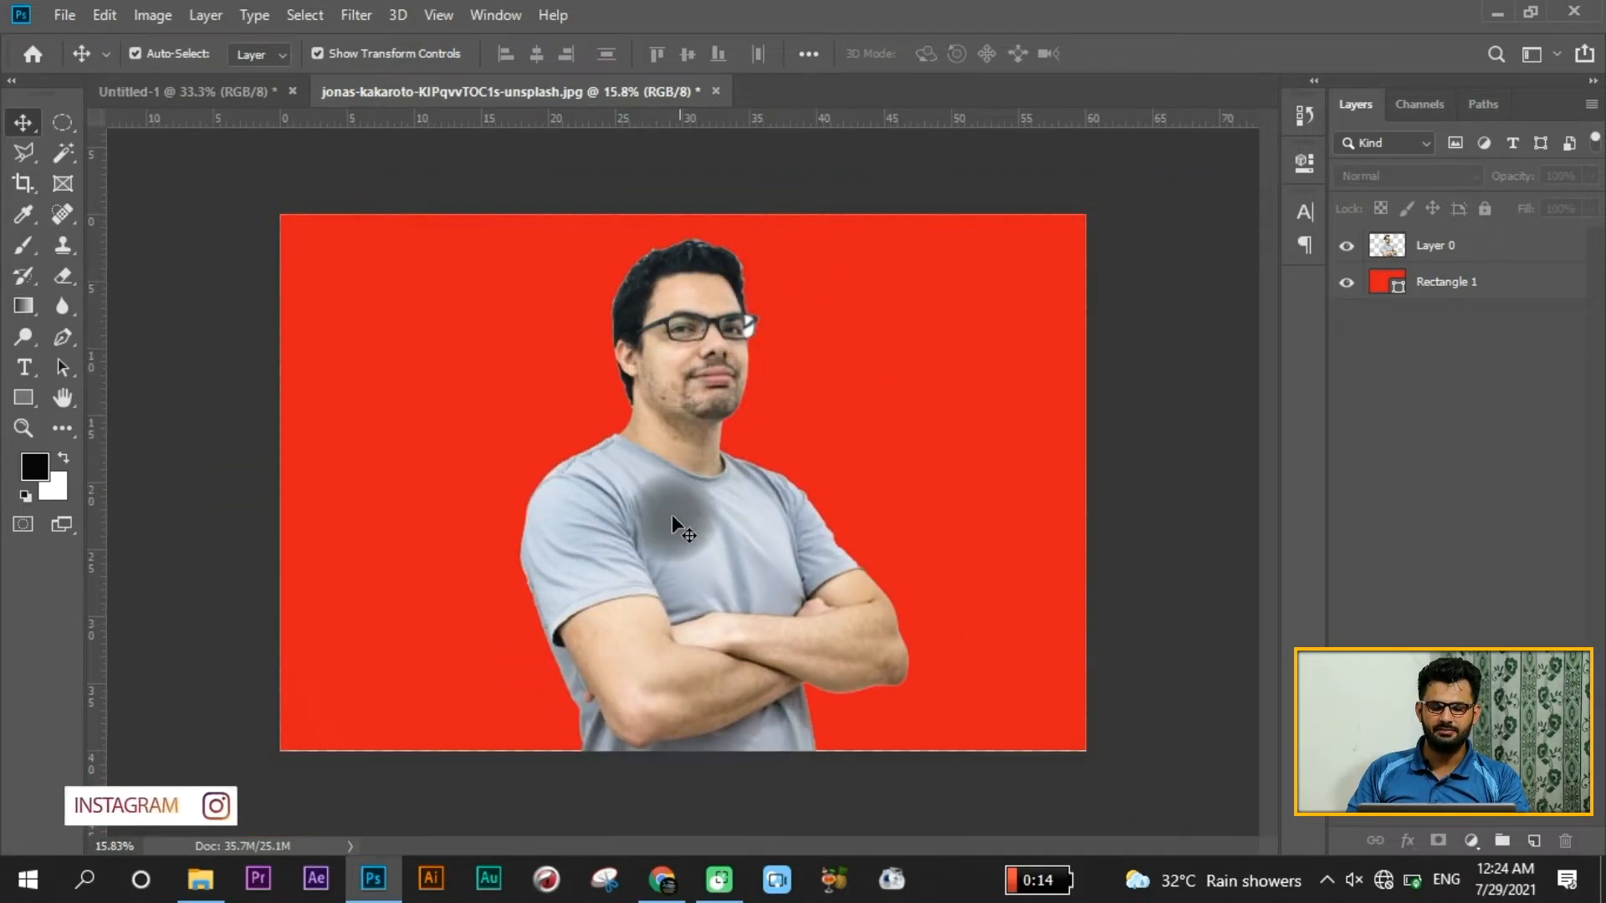
scroll(648, 628, up, 2)
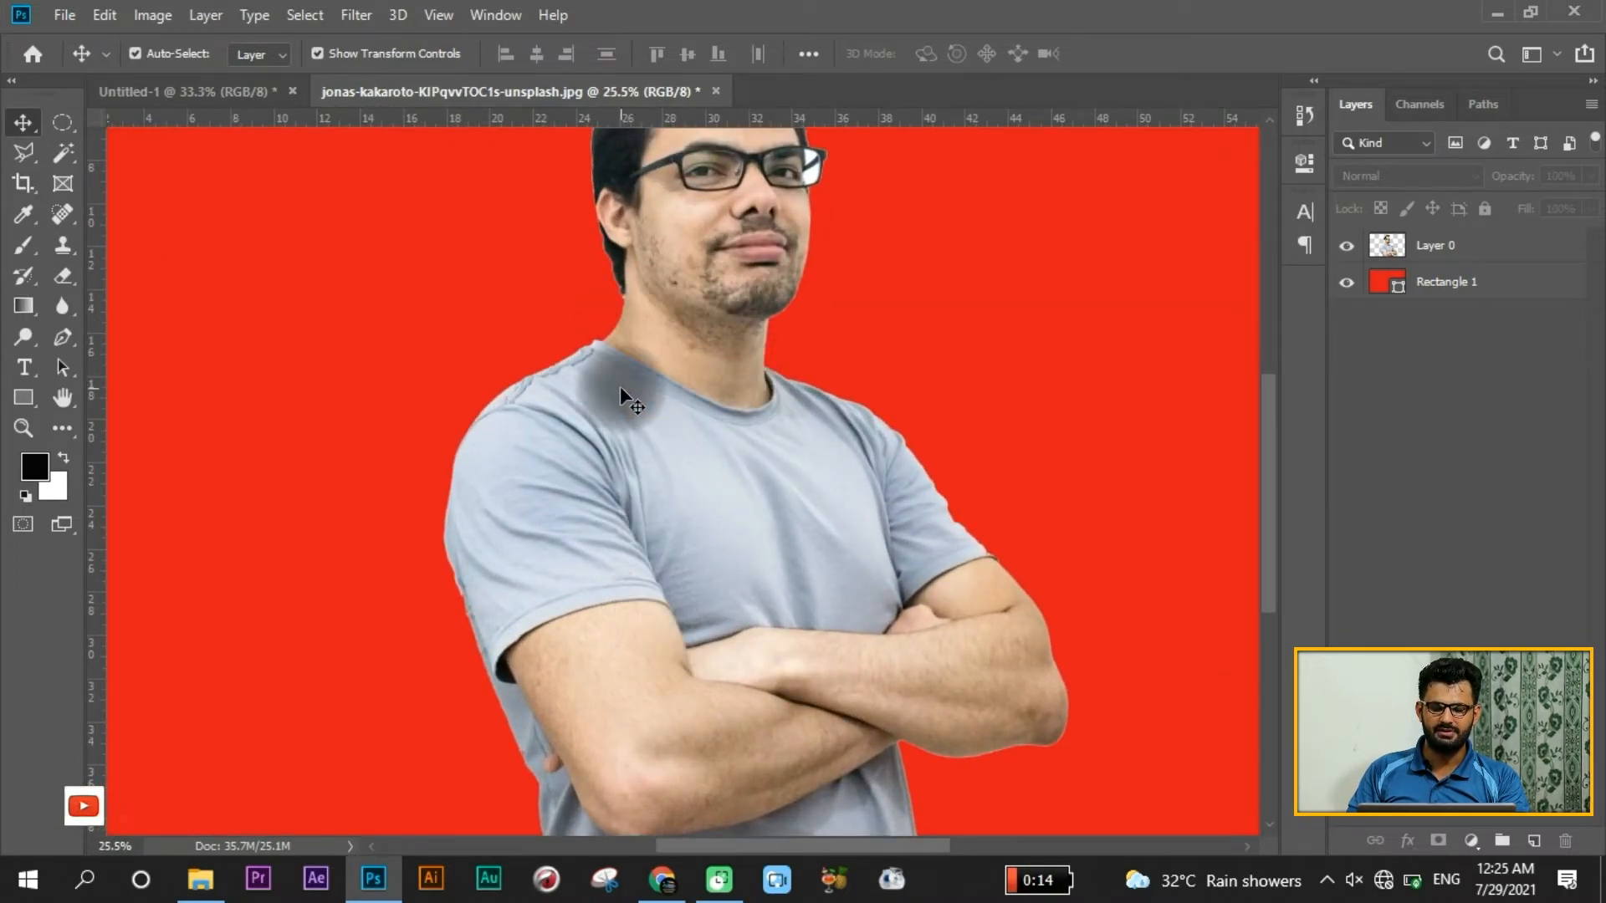
scroll(635, 380, down, 1)
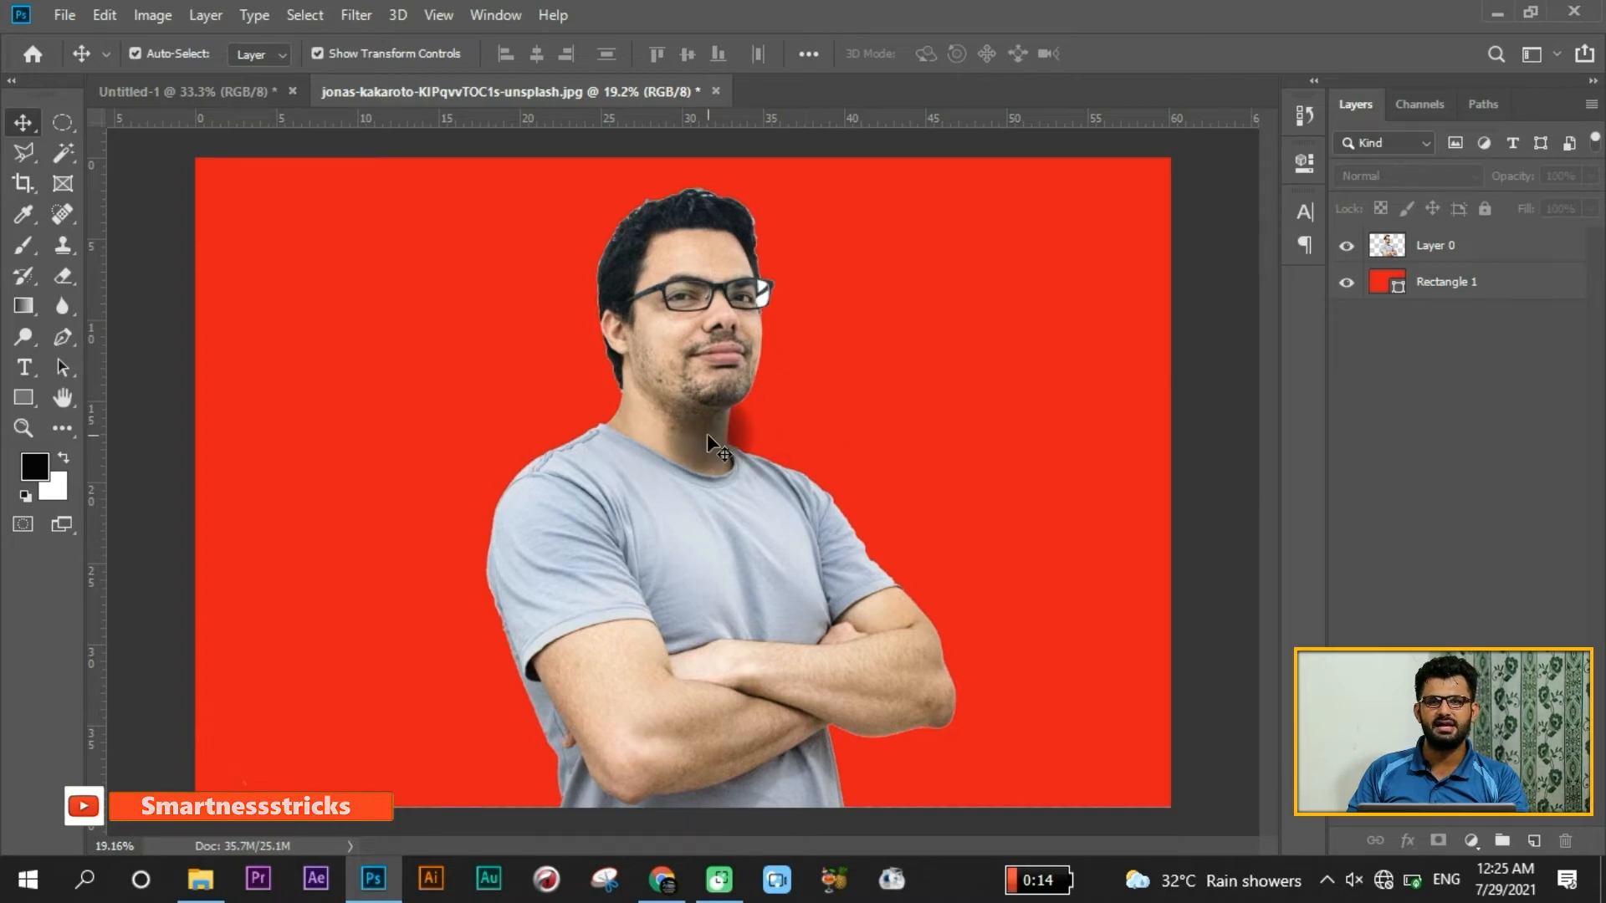
scroll(728, 393, down, 1)
scroll(716, 448, up, 1)
drag(712, 502, 698, 615)
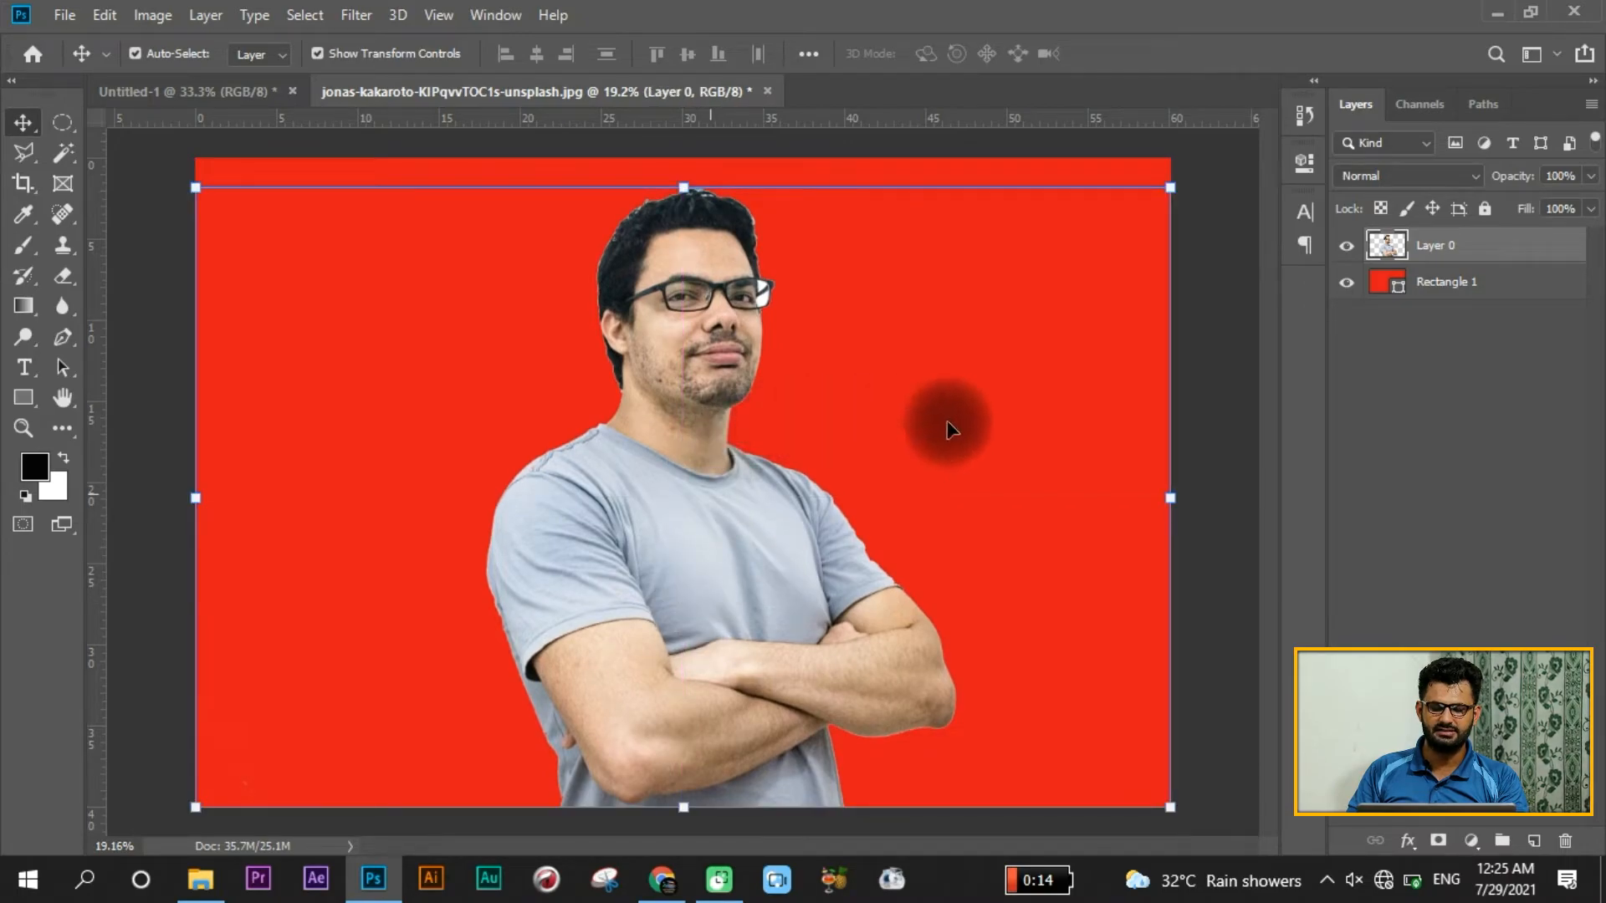
scroll(1205, 436, down, 1)
click(1148, 453)
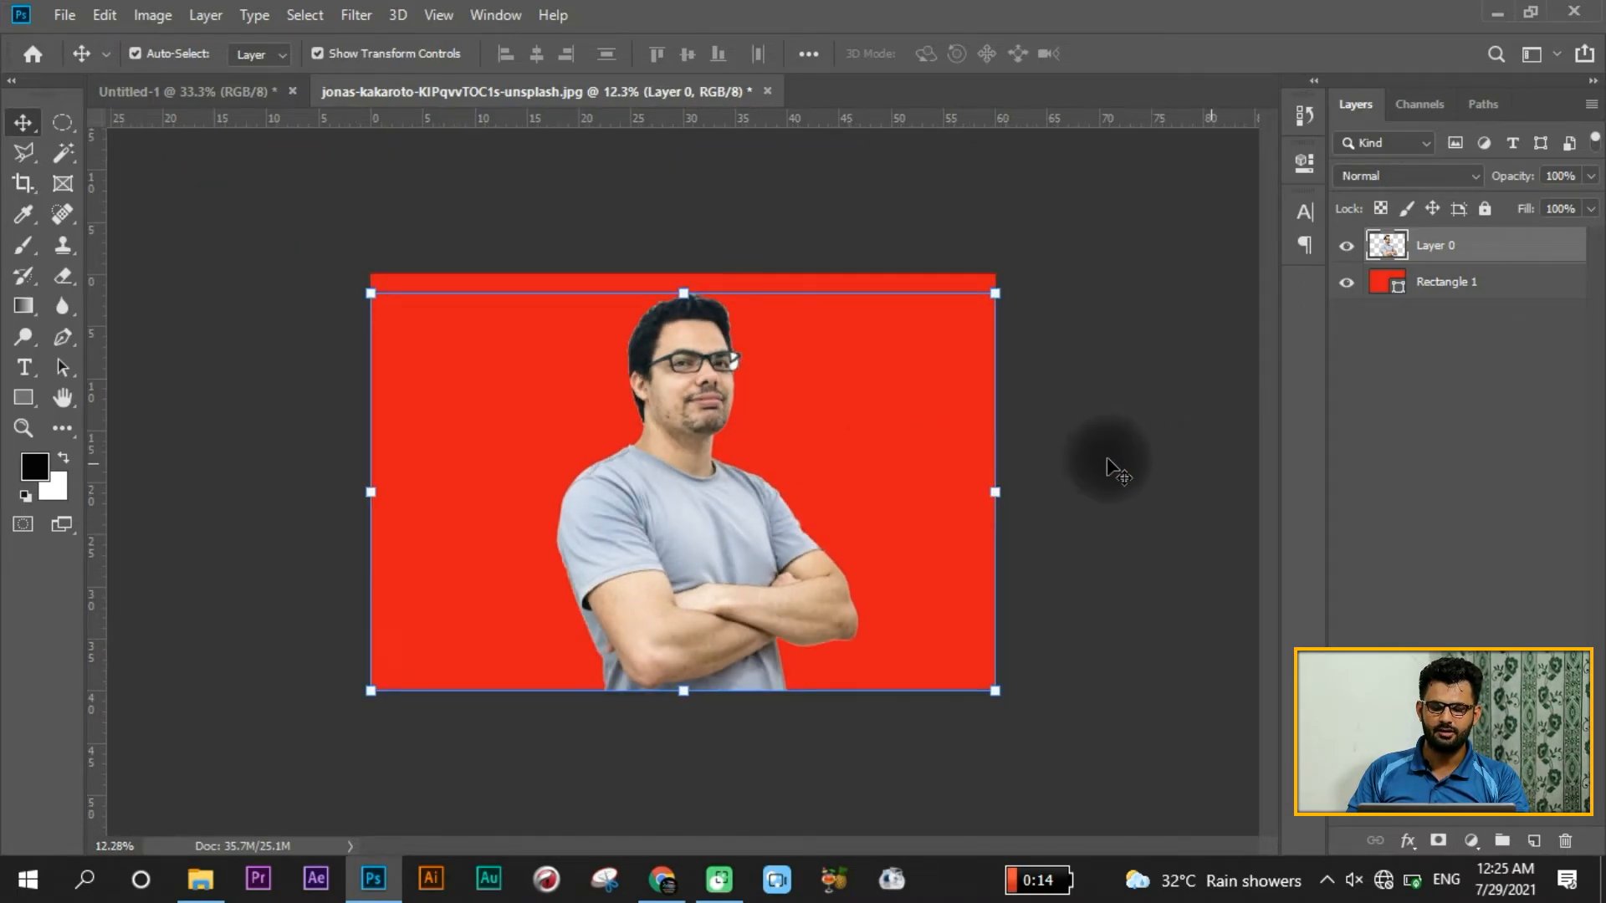
Step: Change the fill colour of Rectangle 1 to a medium teal blue and deselect the layer
click(1359, 284)
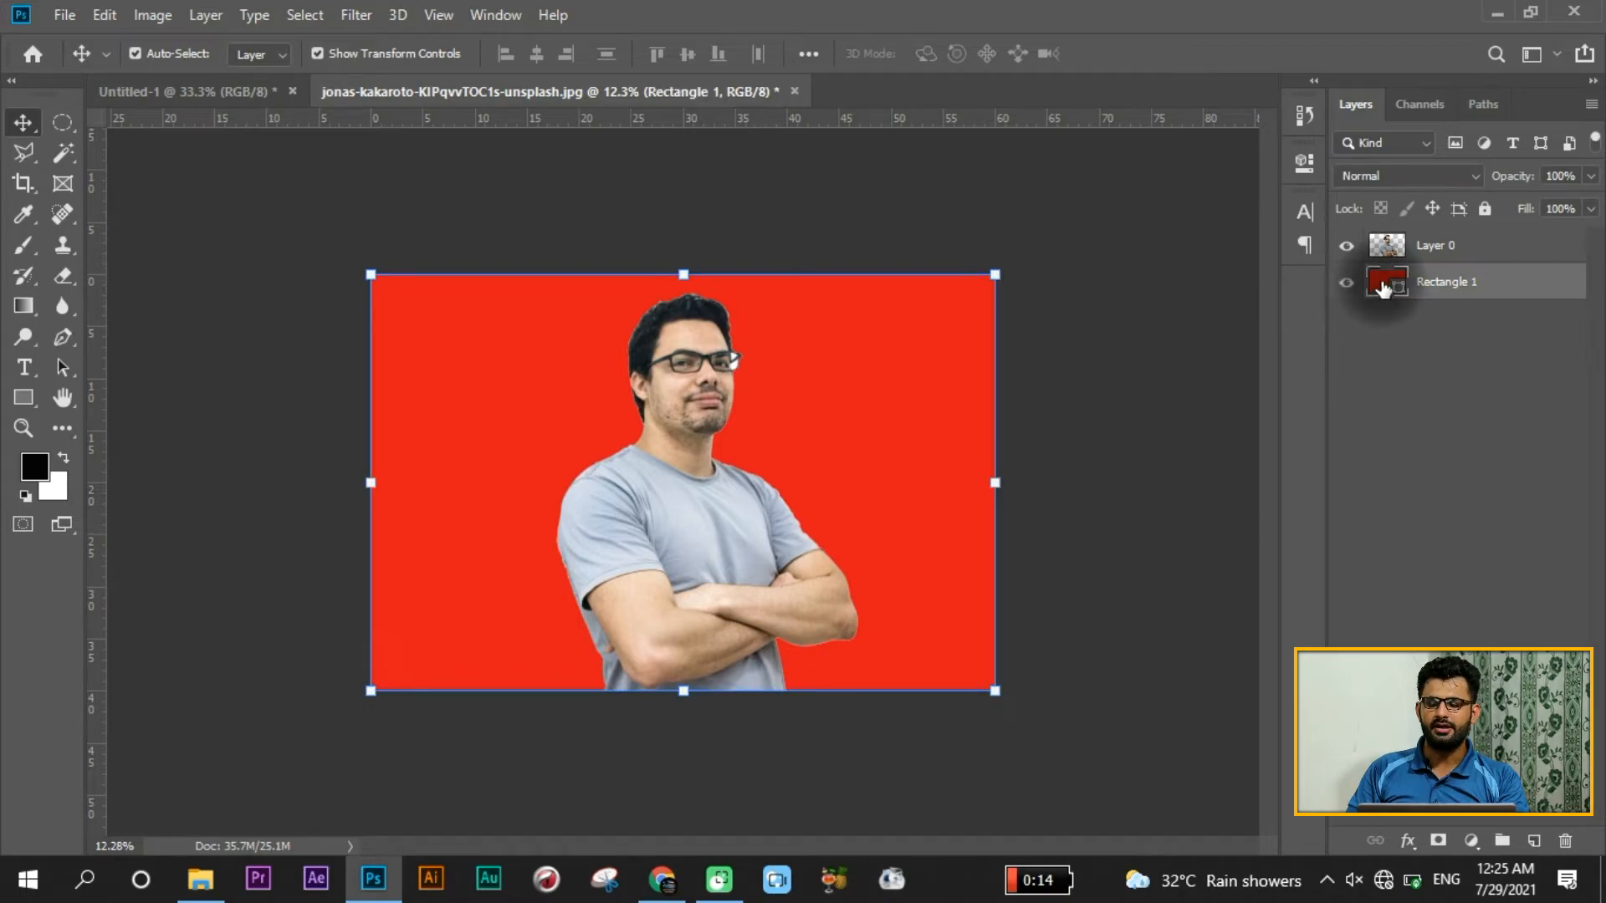
double_click(1386, 285)
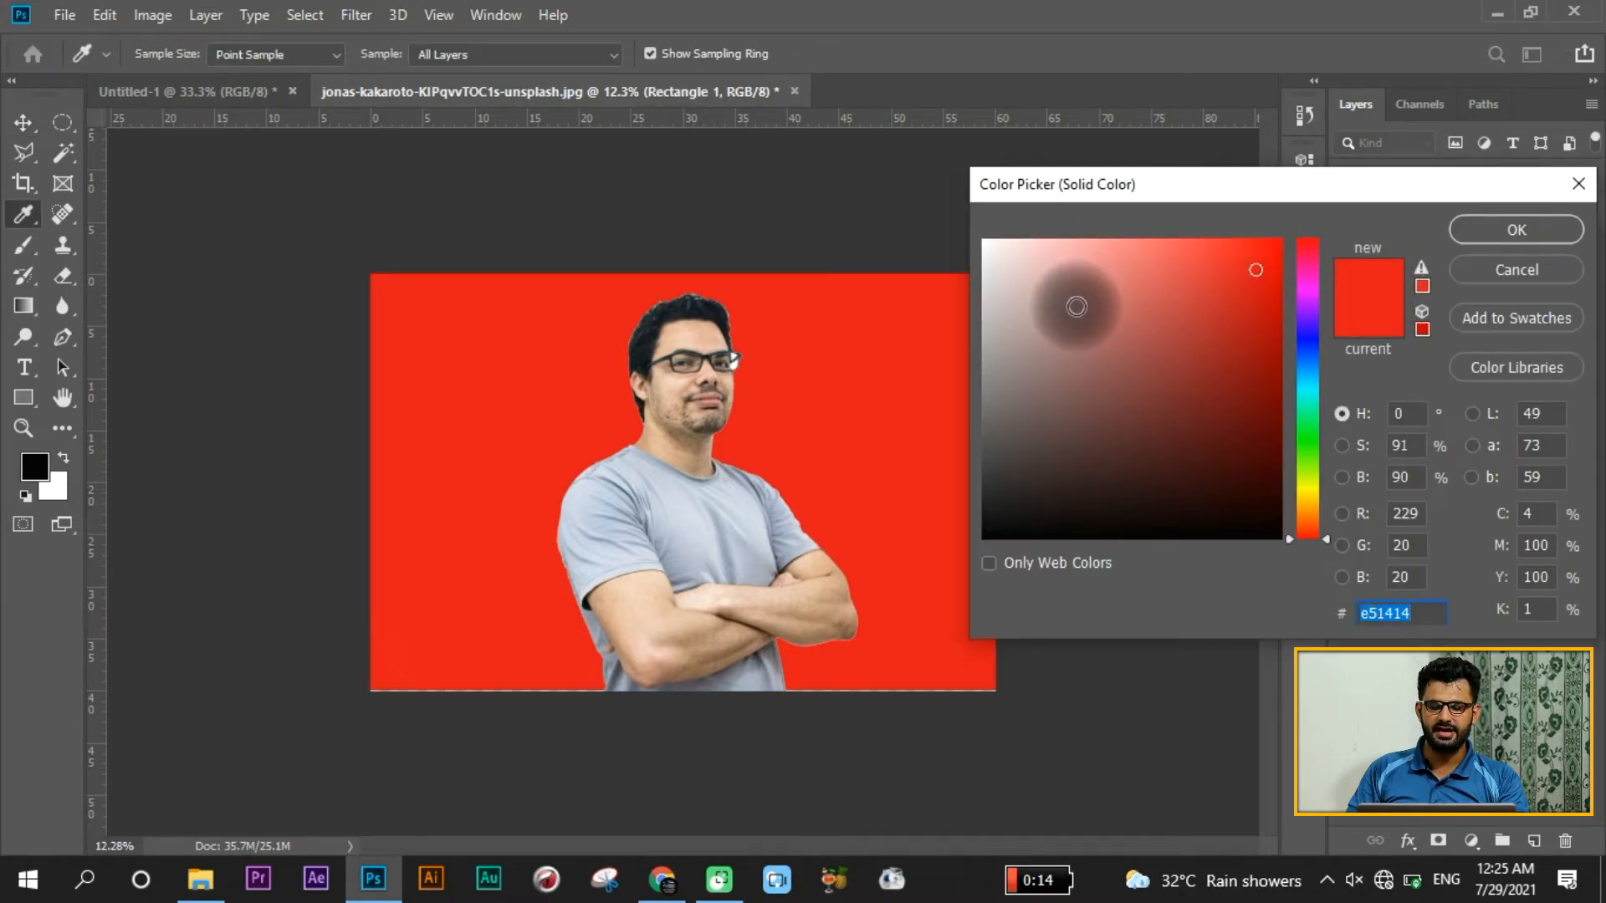
click(1072, 392)
click(1007, 495)
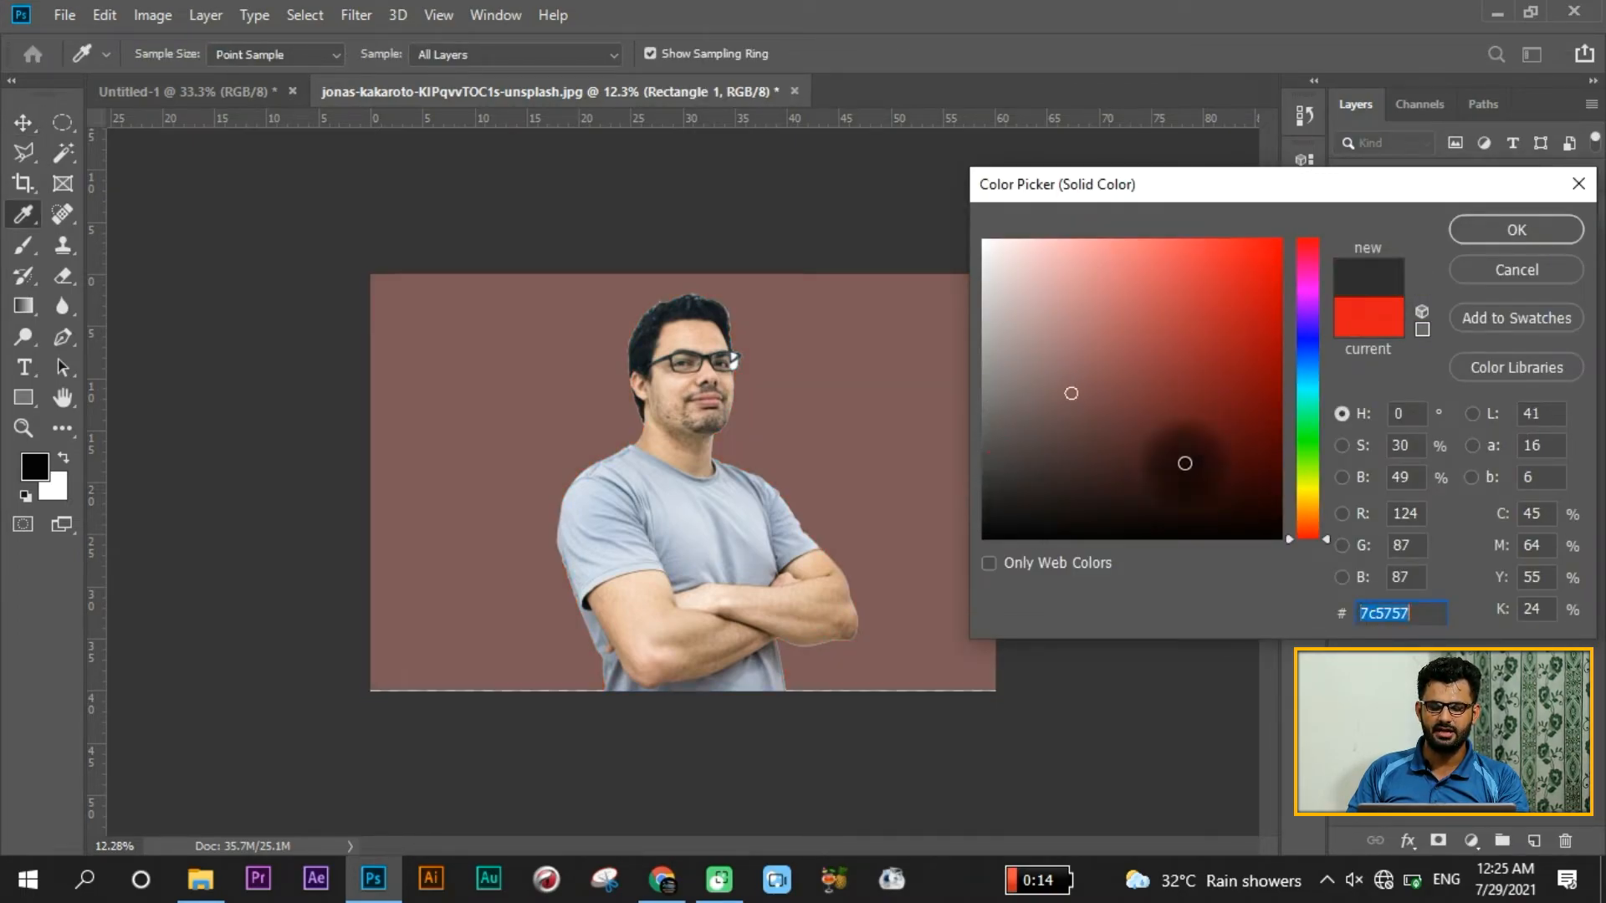
click(1307, 384)
drag(1222, 294, 1290, 232)
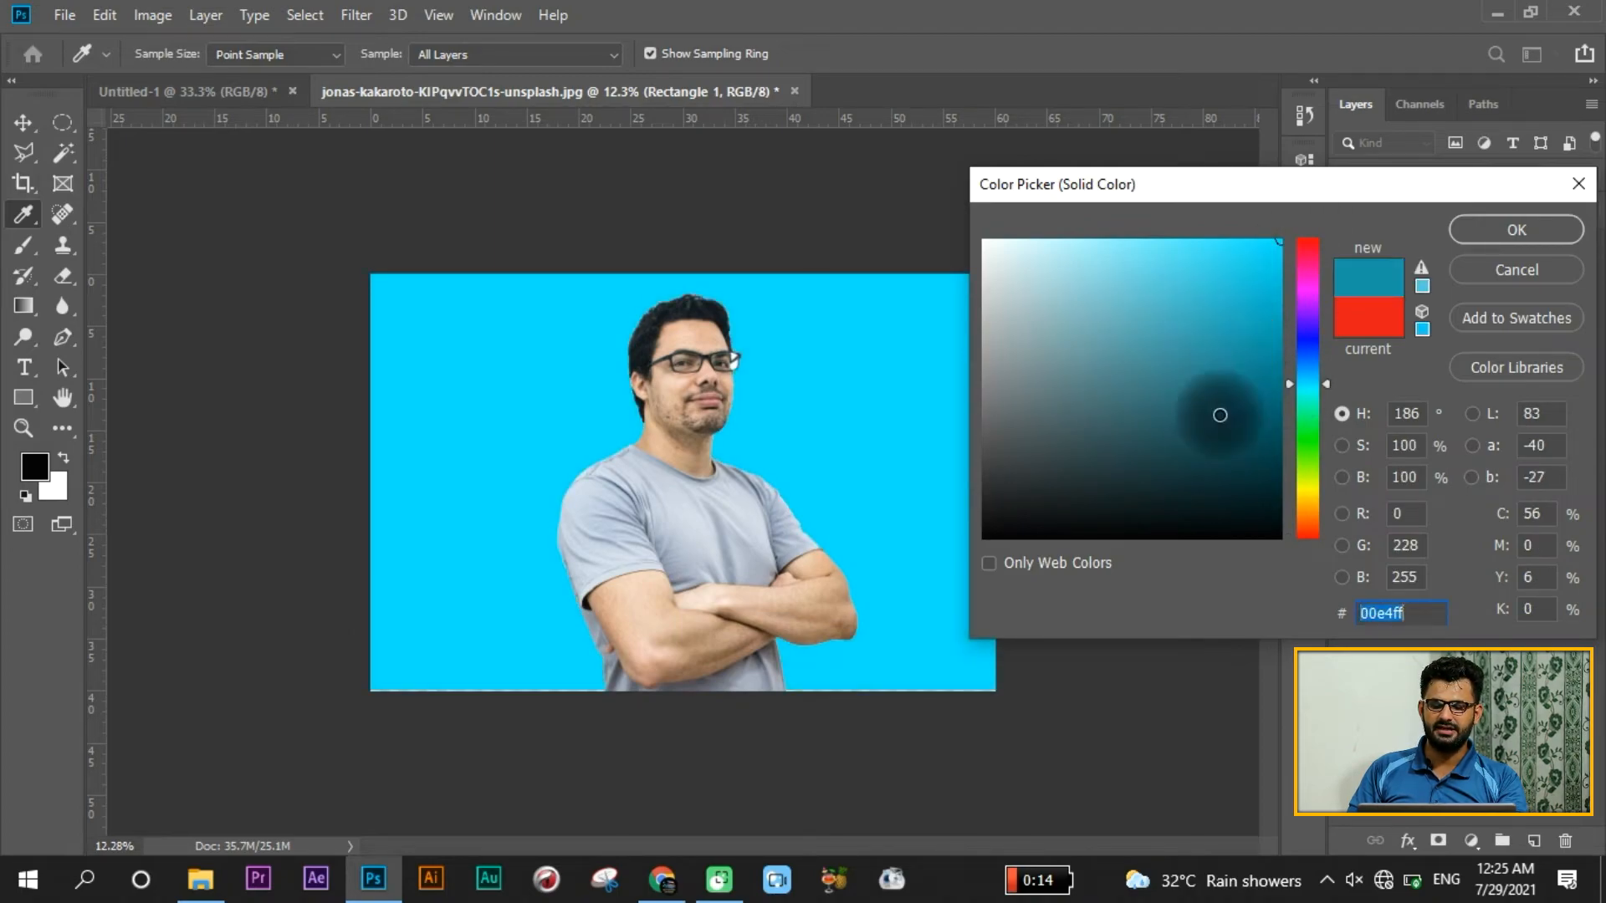
click(1205, 399)
click(1497, 233)
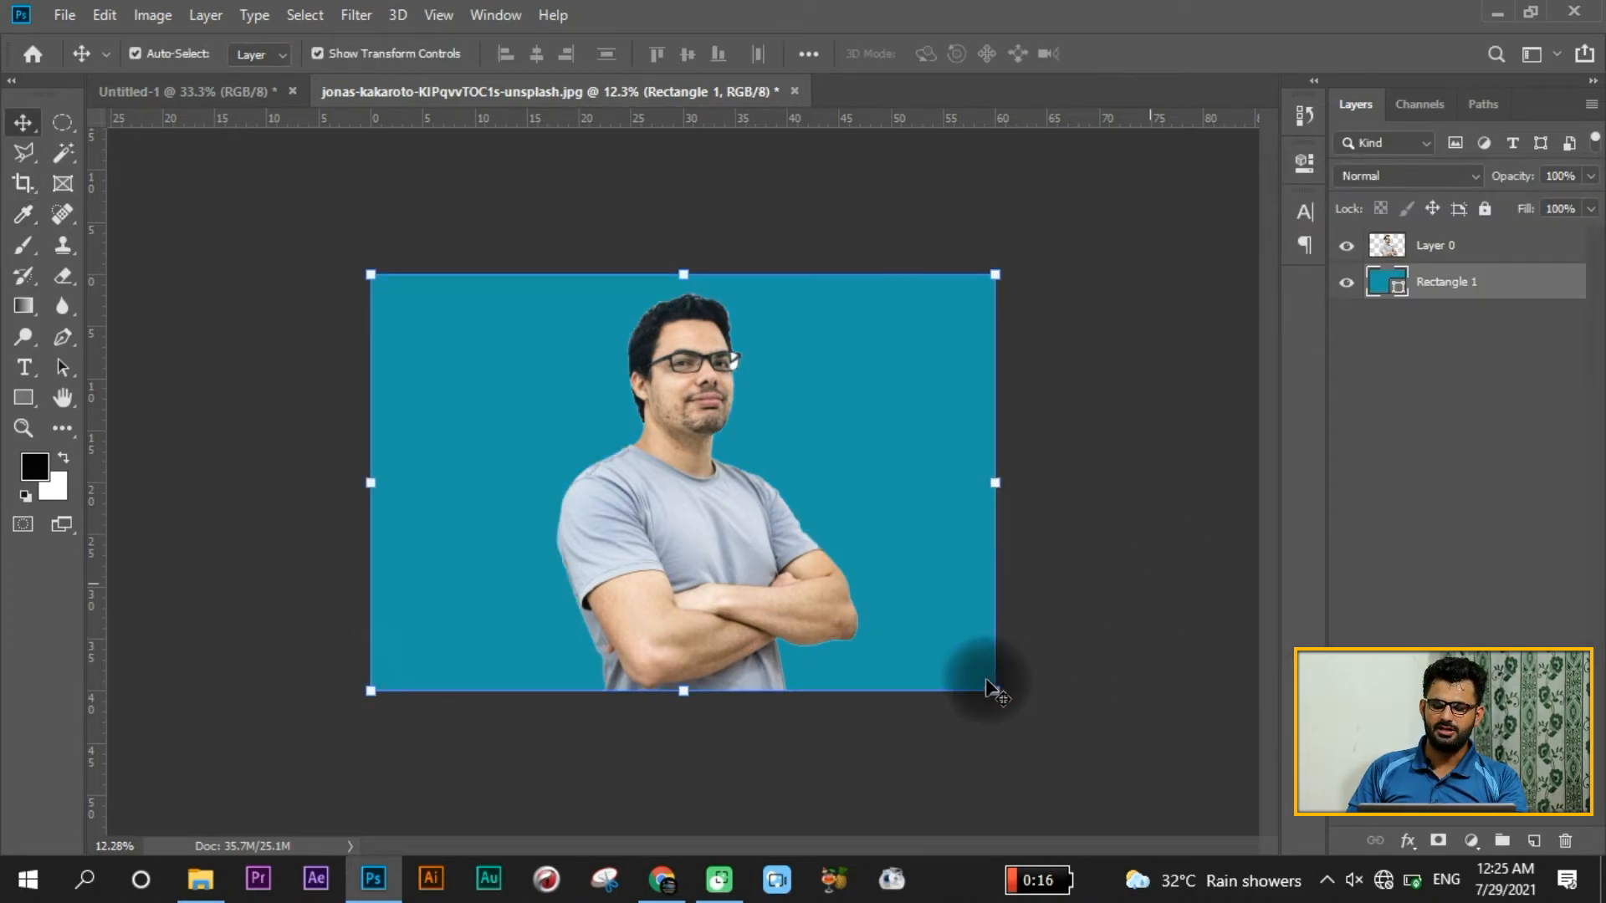
click(1104, 661)
click(889, 649)
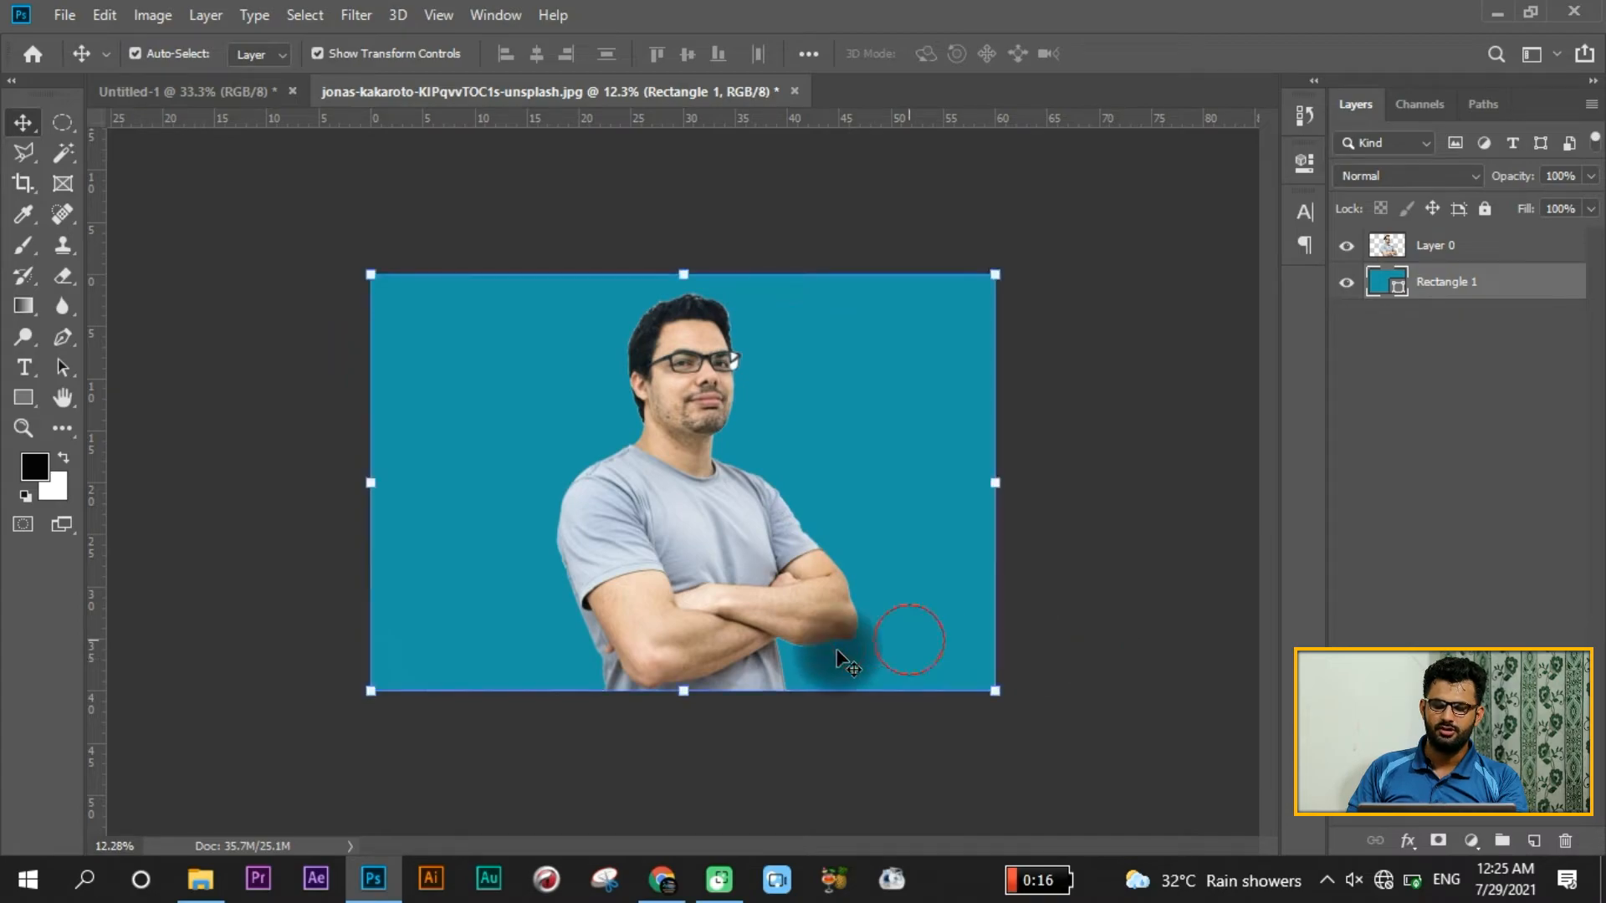
click(684, 697)
click(216, 205)
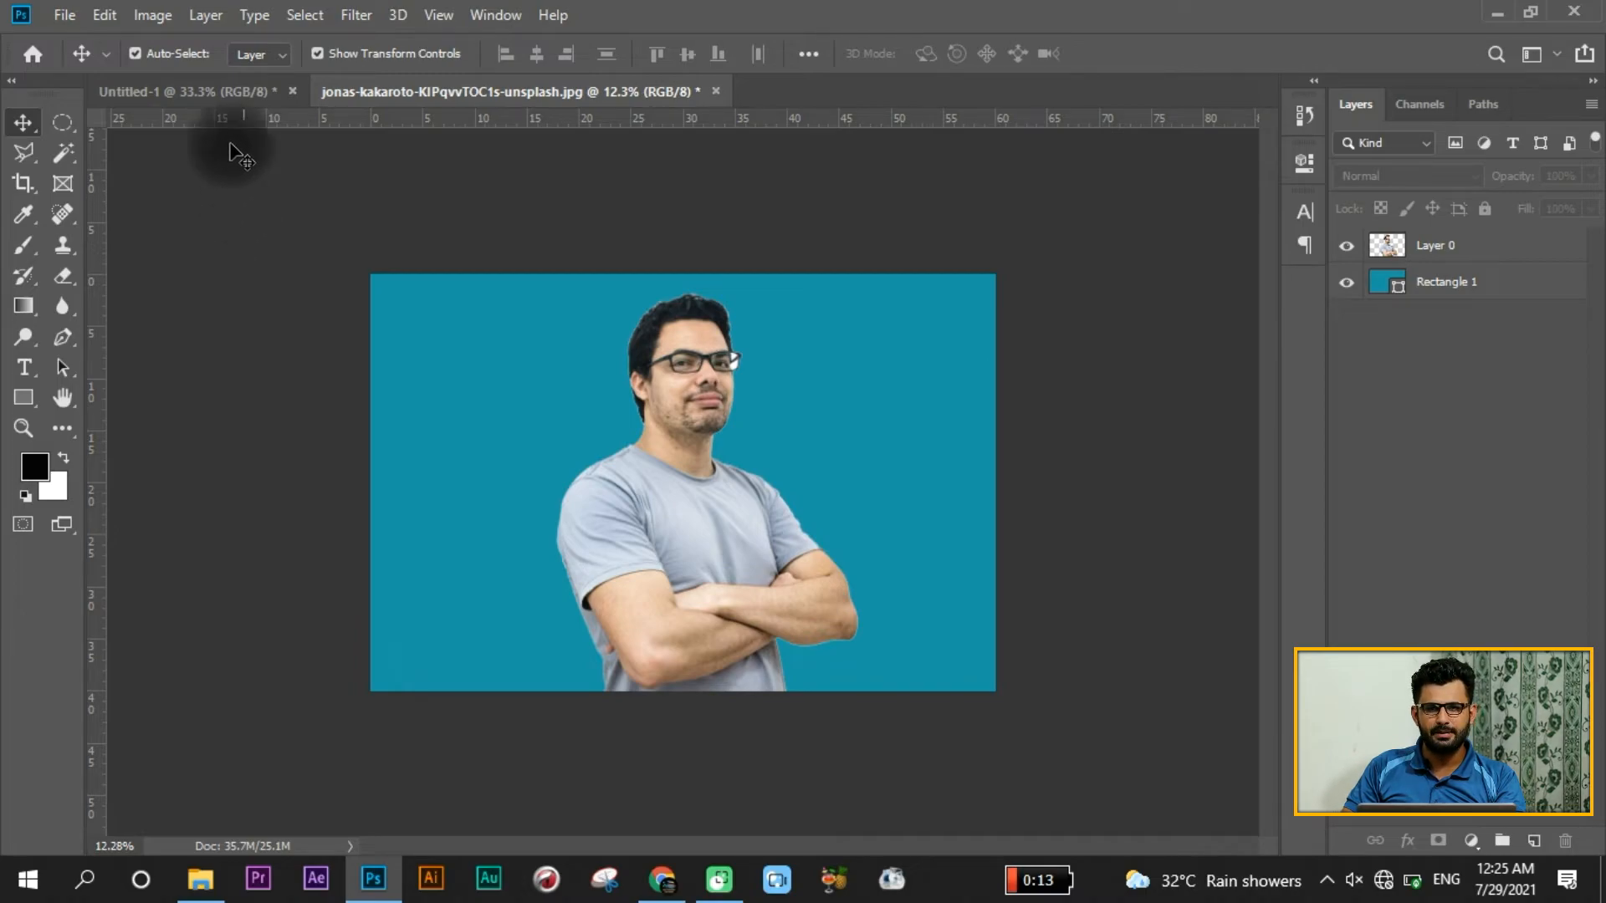
Step: Place the red texture image from the Photoshop Course folder as an embedded layer, and move Layer 0 above it in the layer order
click(67, 15)
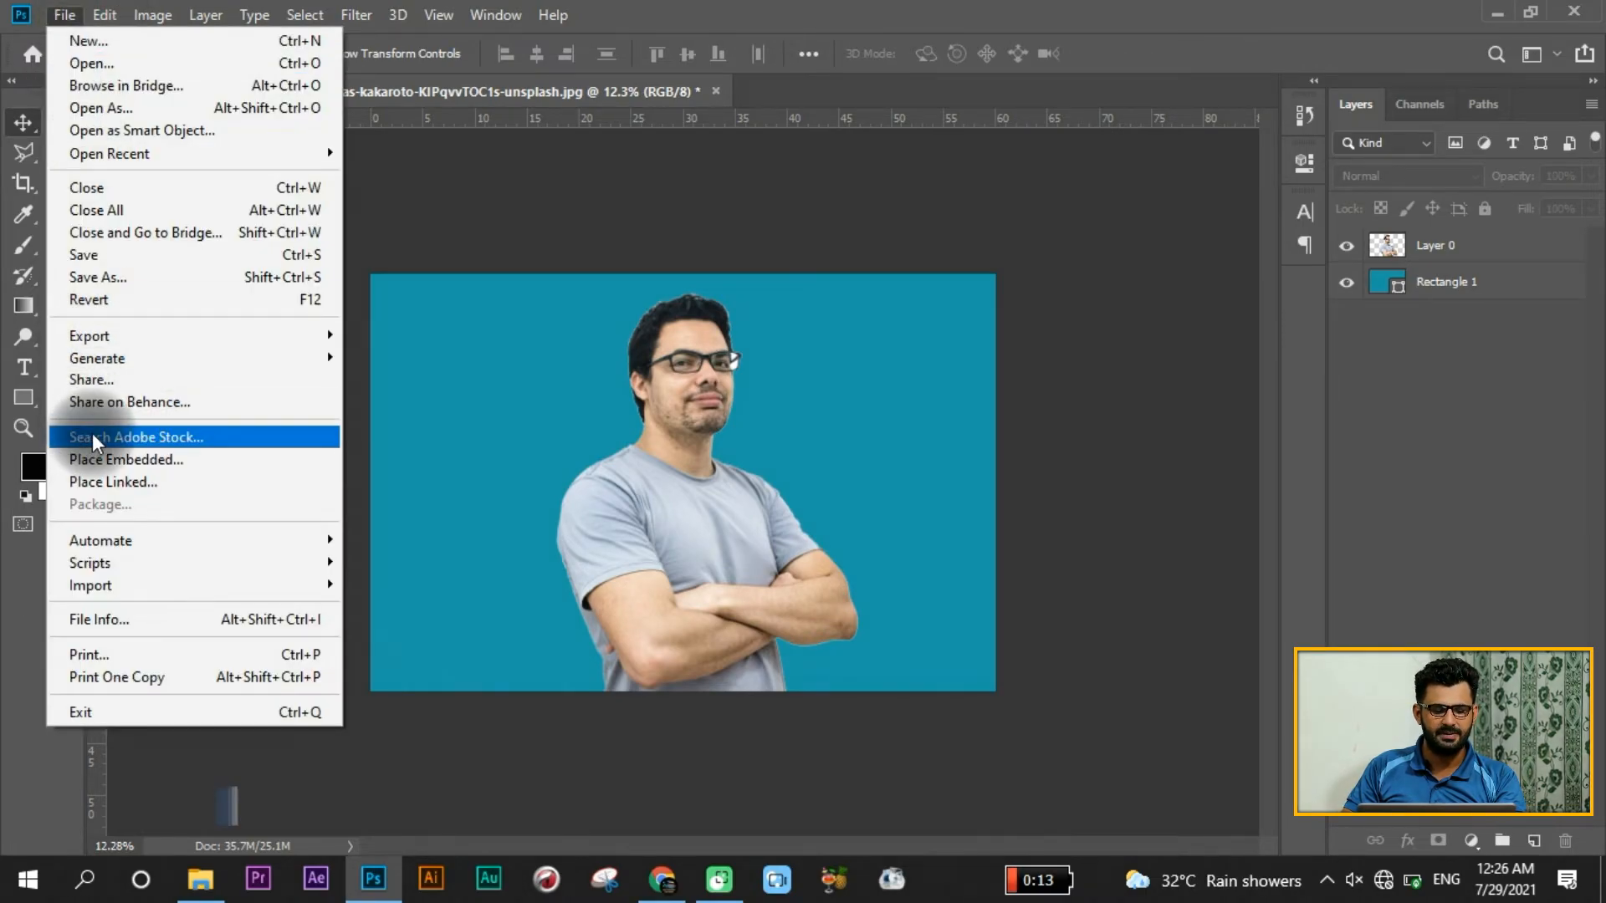
click(133, 458)
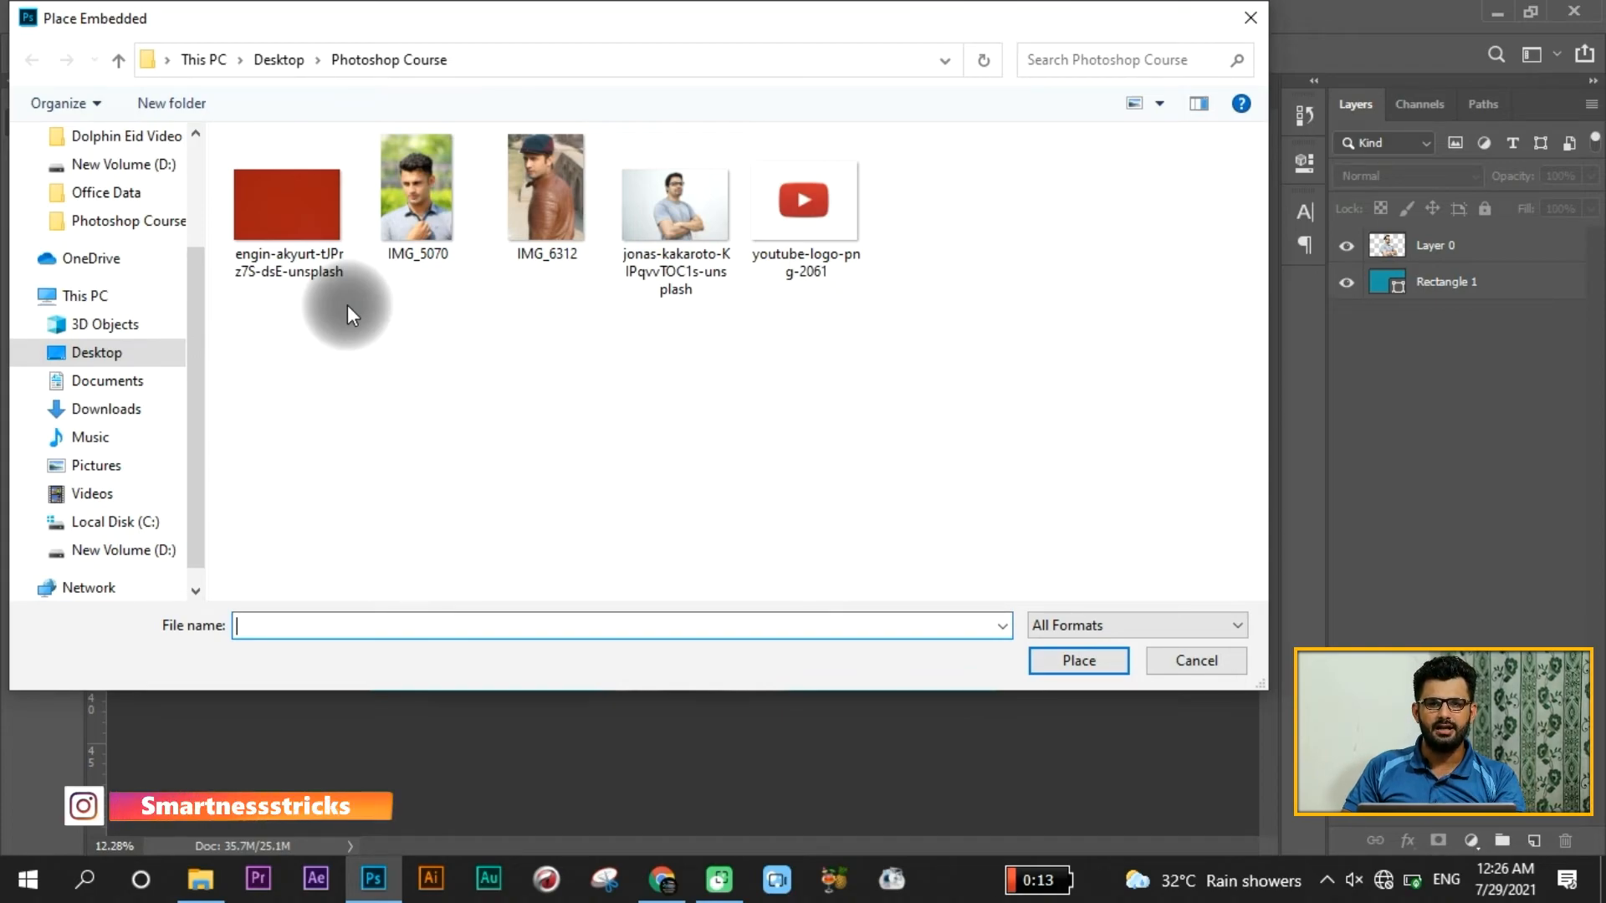
click(289, 229)
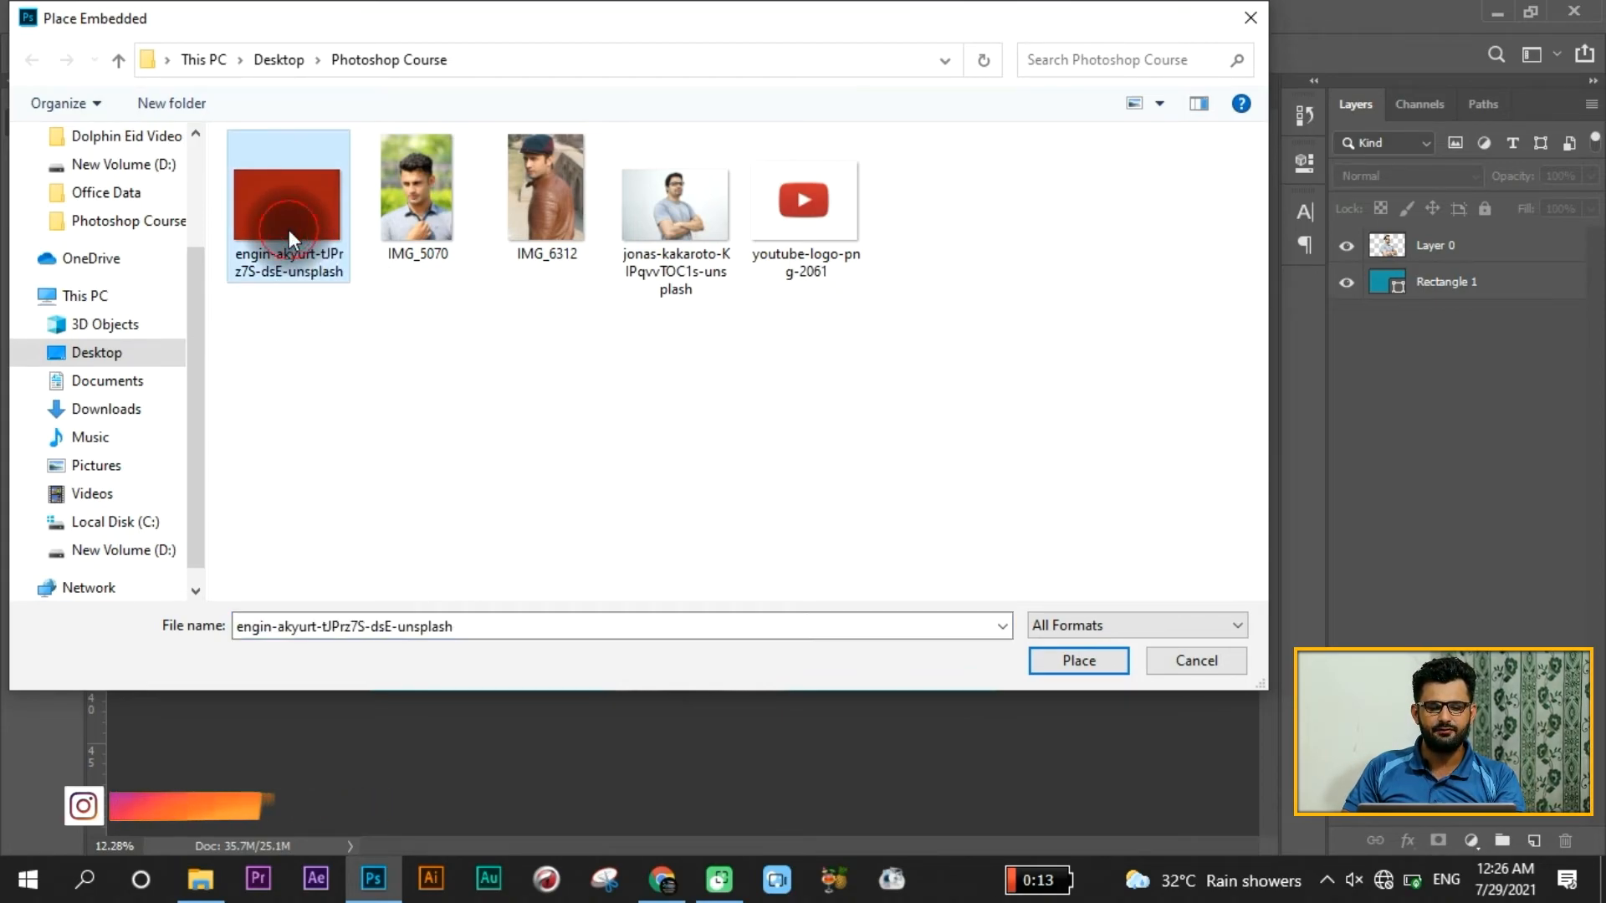
click(1083, 665)
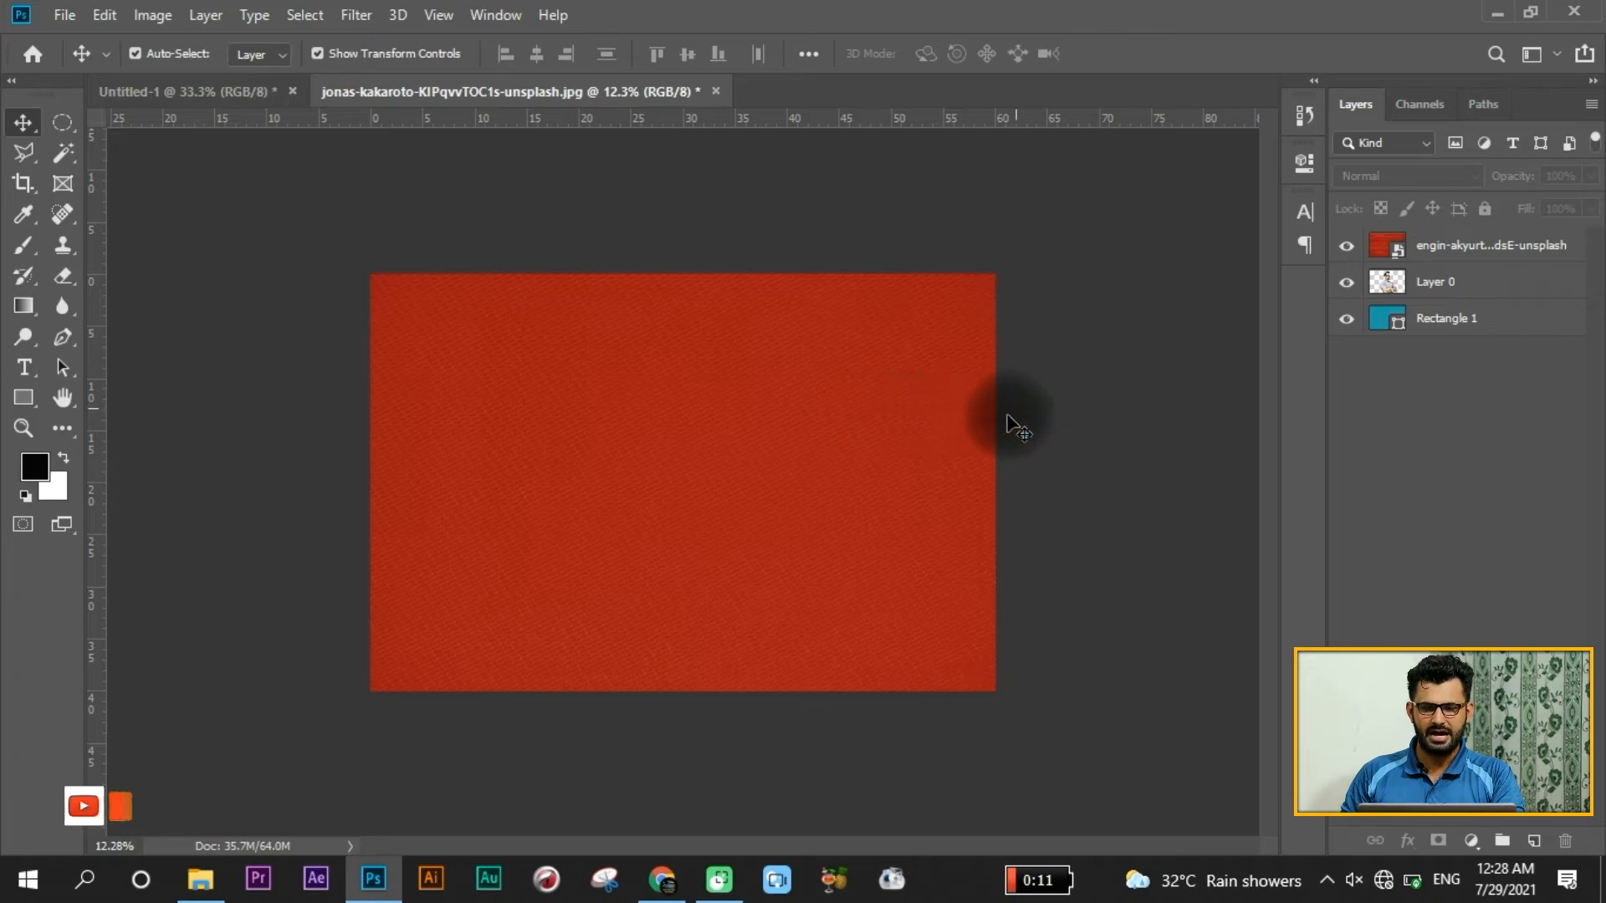
click(1494, 286)
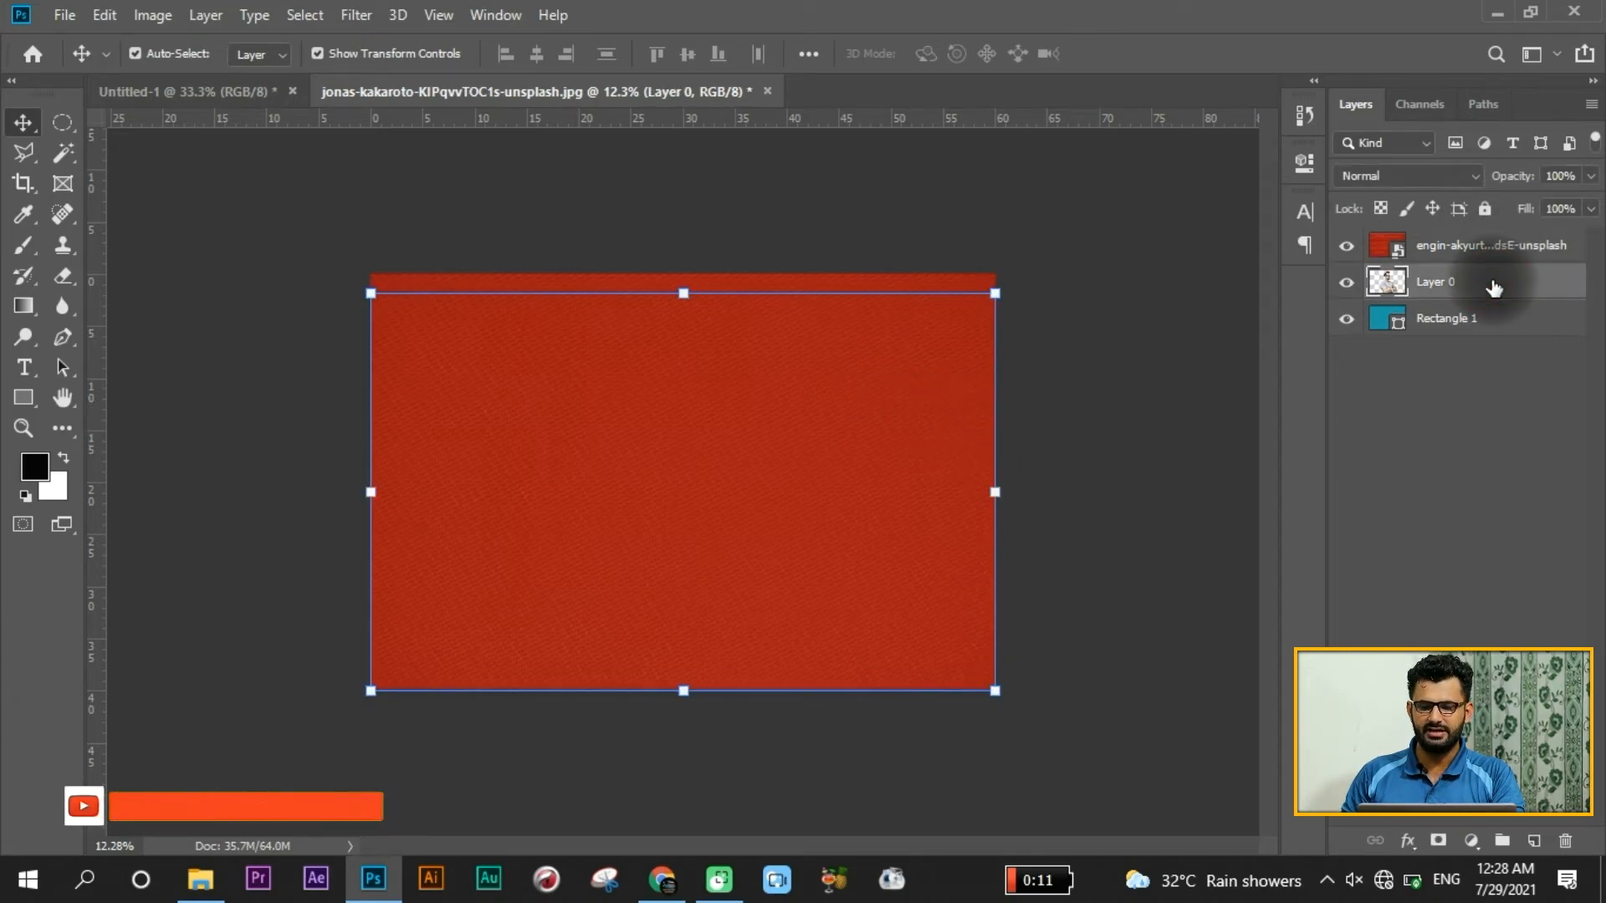
drag(1494, 286, 1482, 243)
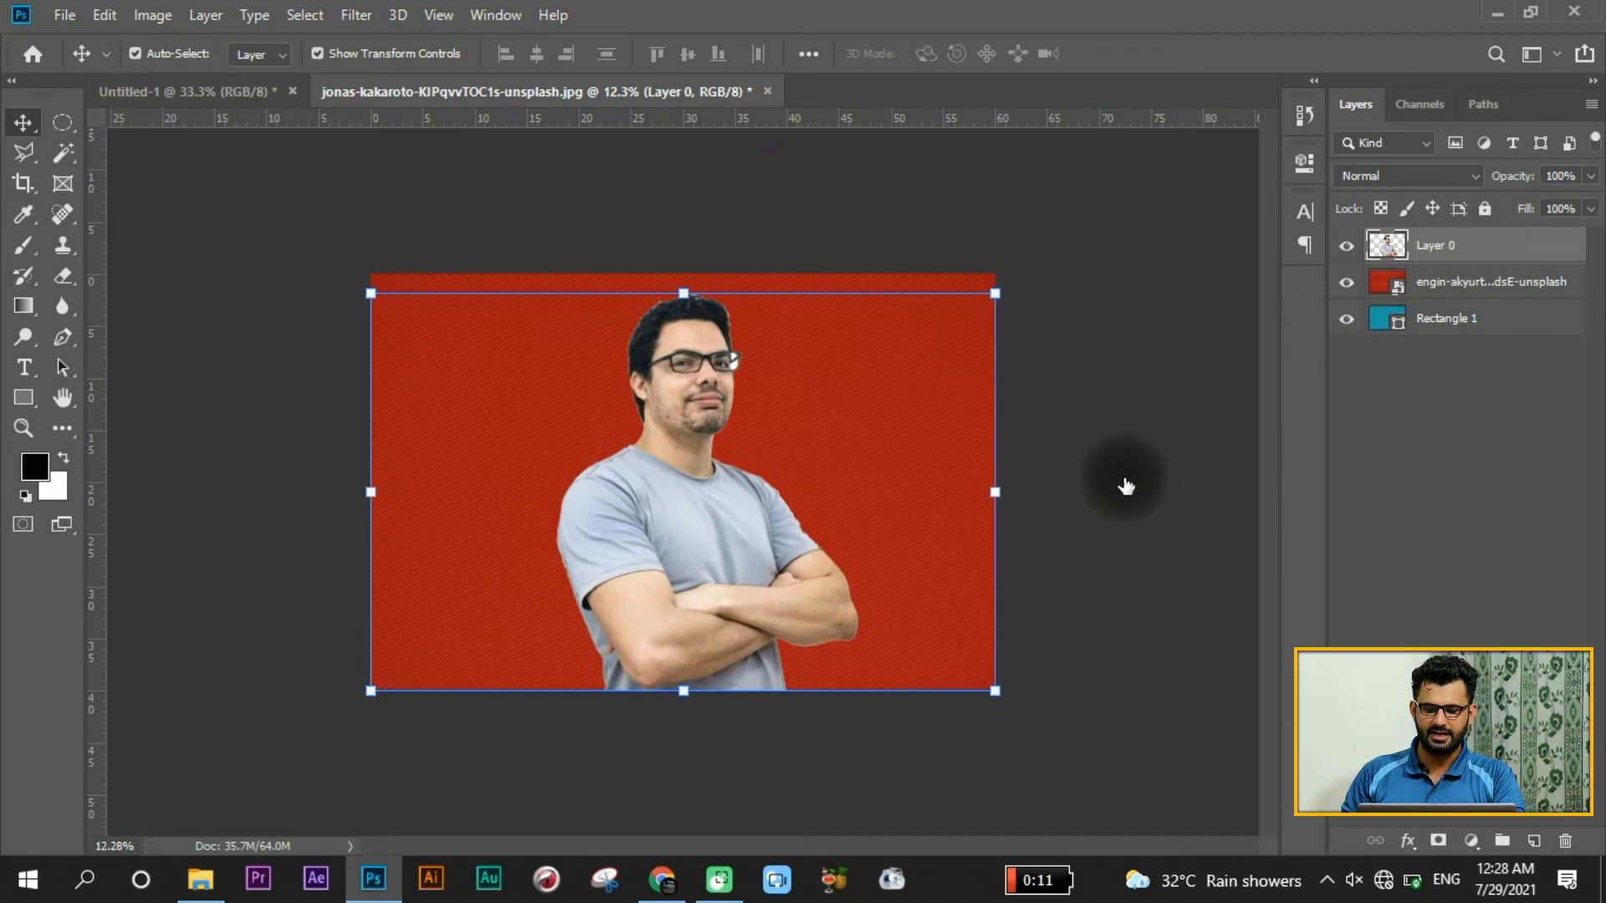